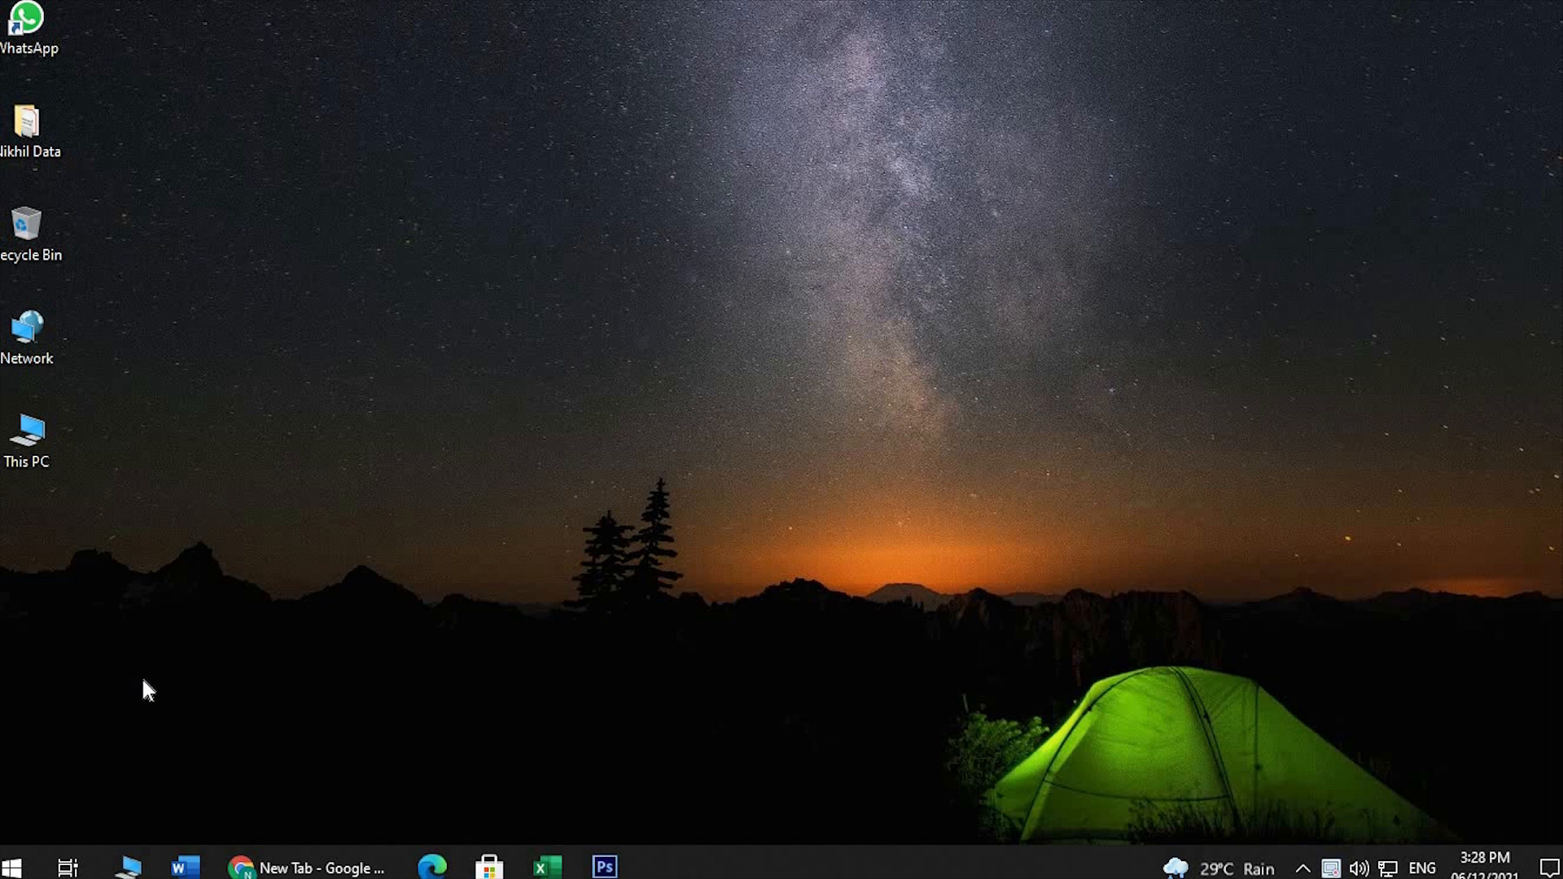
Switch to Chrome and search Google for "tally erp 9 certificate"
{"action": "left_click", "coordinate": [281, 864]}
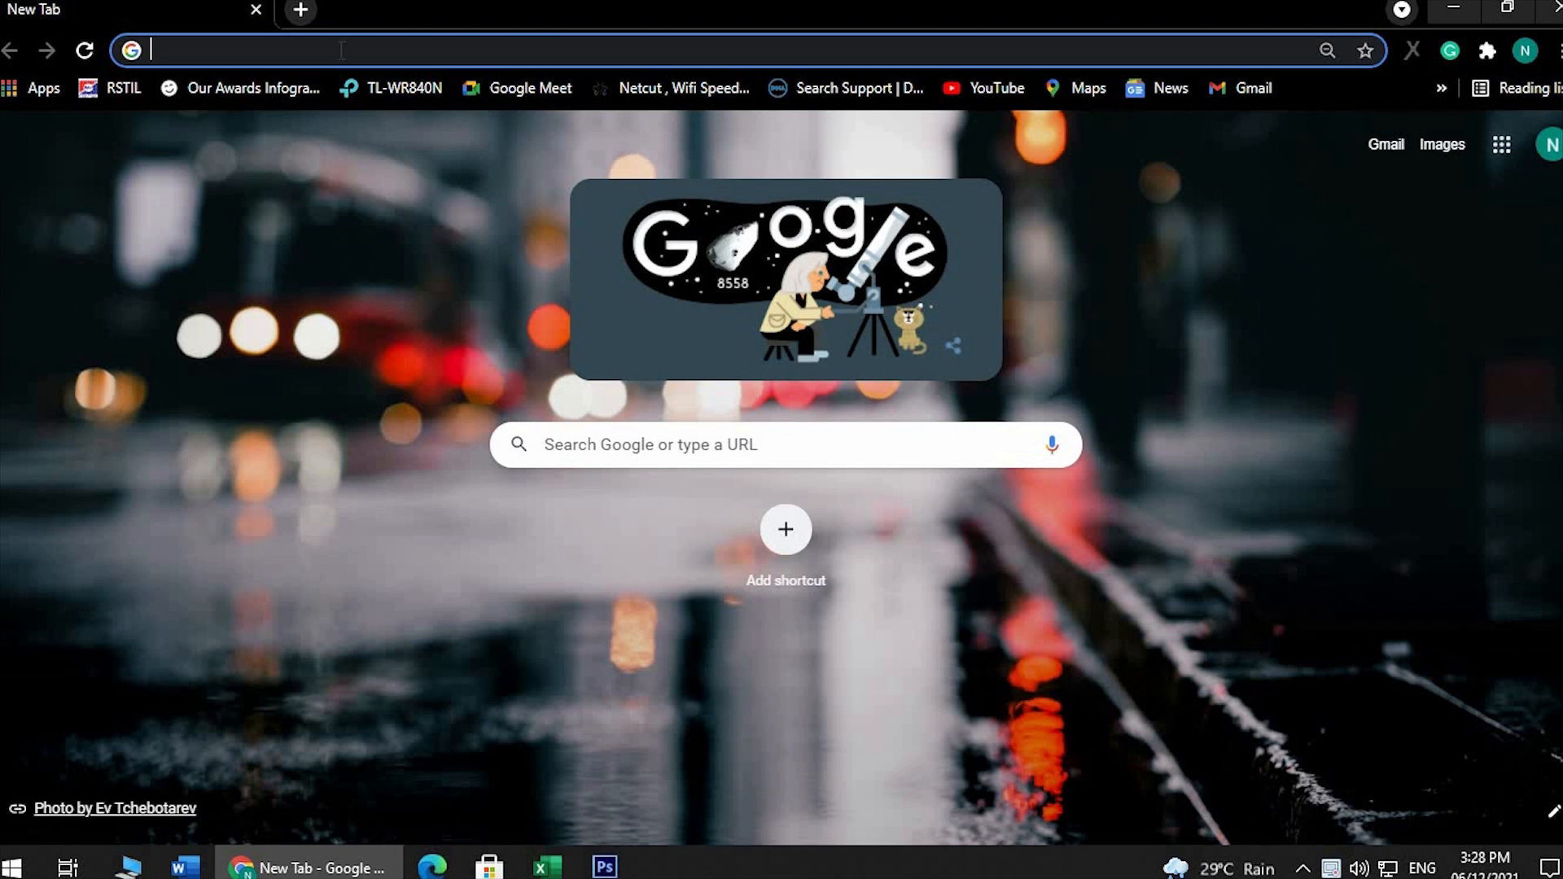
{"action": "type", "text": "tally"}
{"action": "key", "text": "Down"}
{"action": "key", "text": "Down"}
{"action": "key", "text": "Return"}
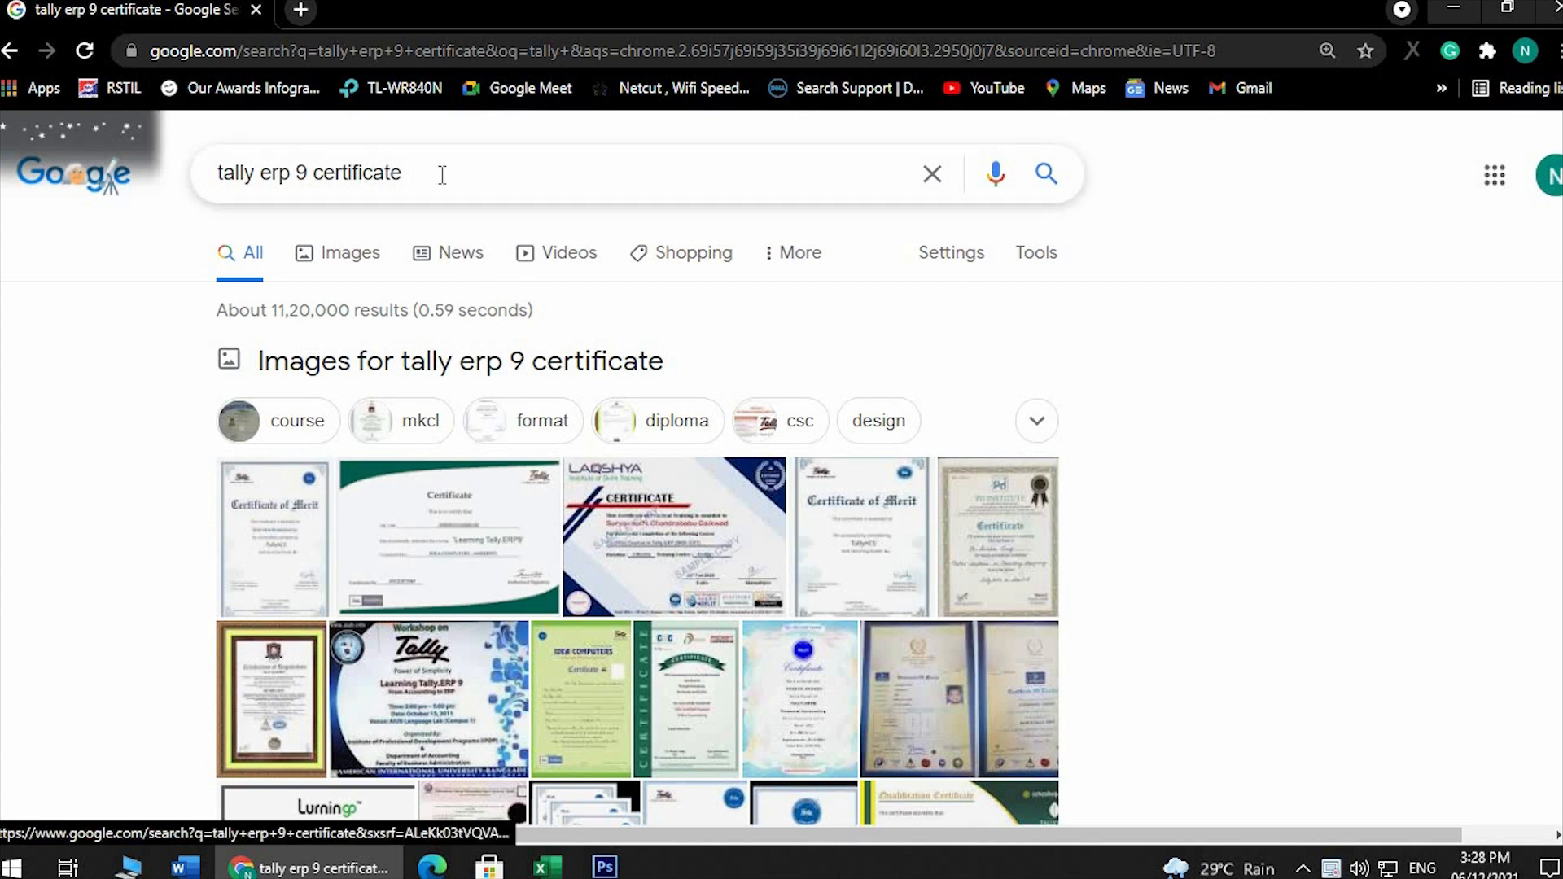
Change the Google search to "tally prime software"
{"action": "left_click_drag", "start_coordinate": [440, 171], "coordinate": [262, 180]}
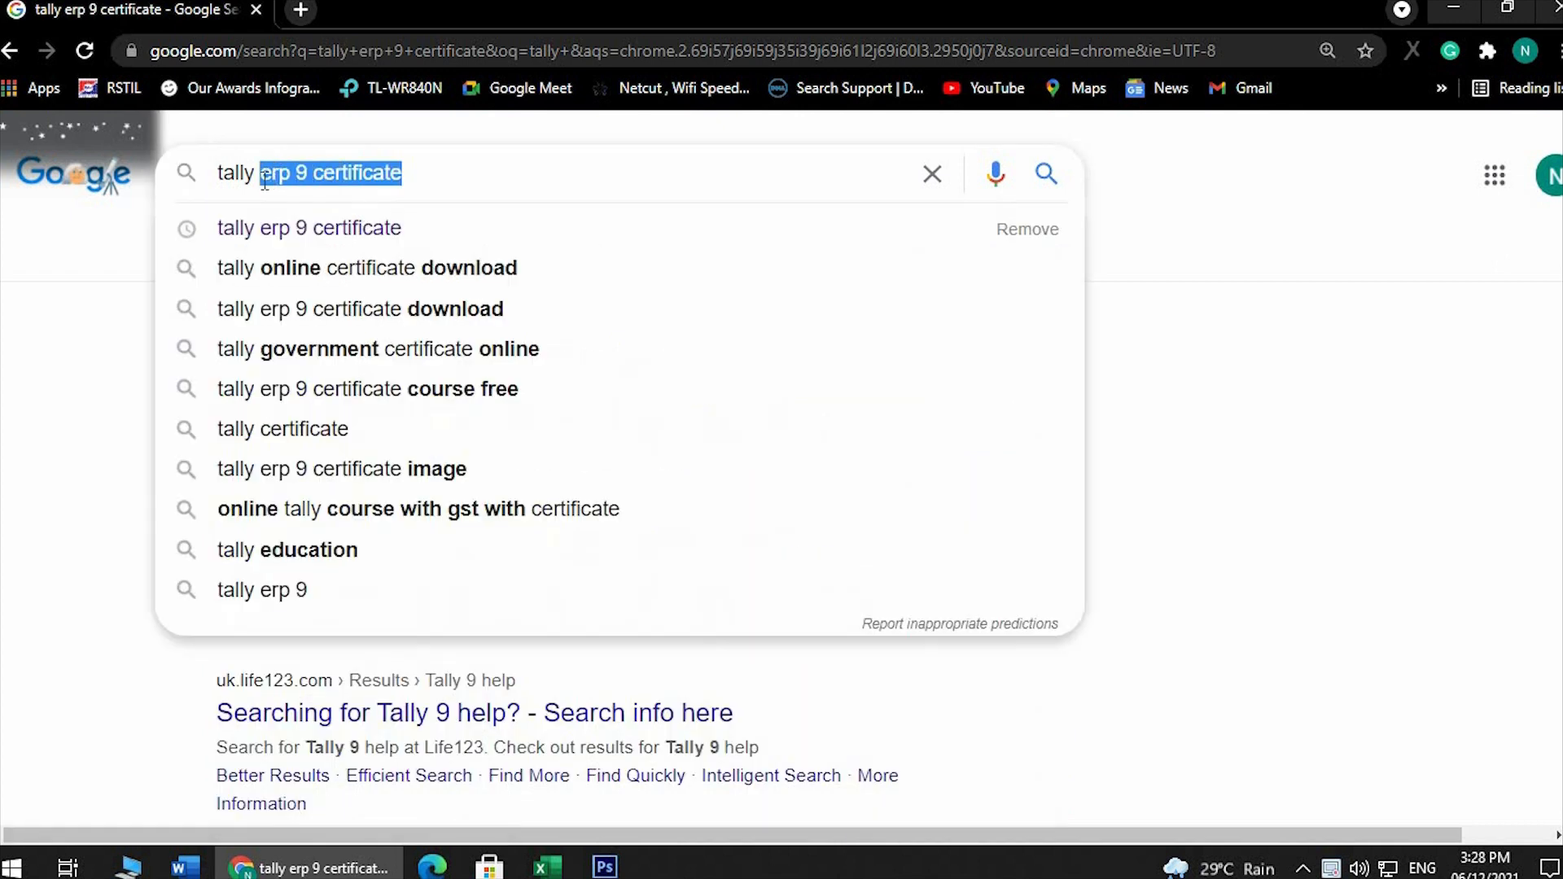
{"action": "key", "text": "BackSpace"}
{"action": "type", "text": "prime"}
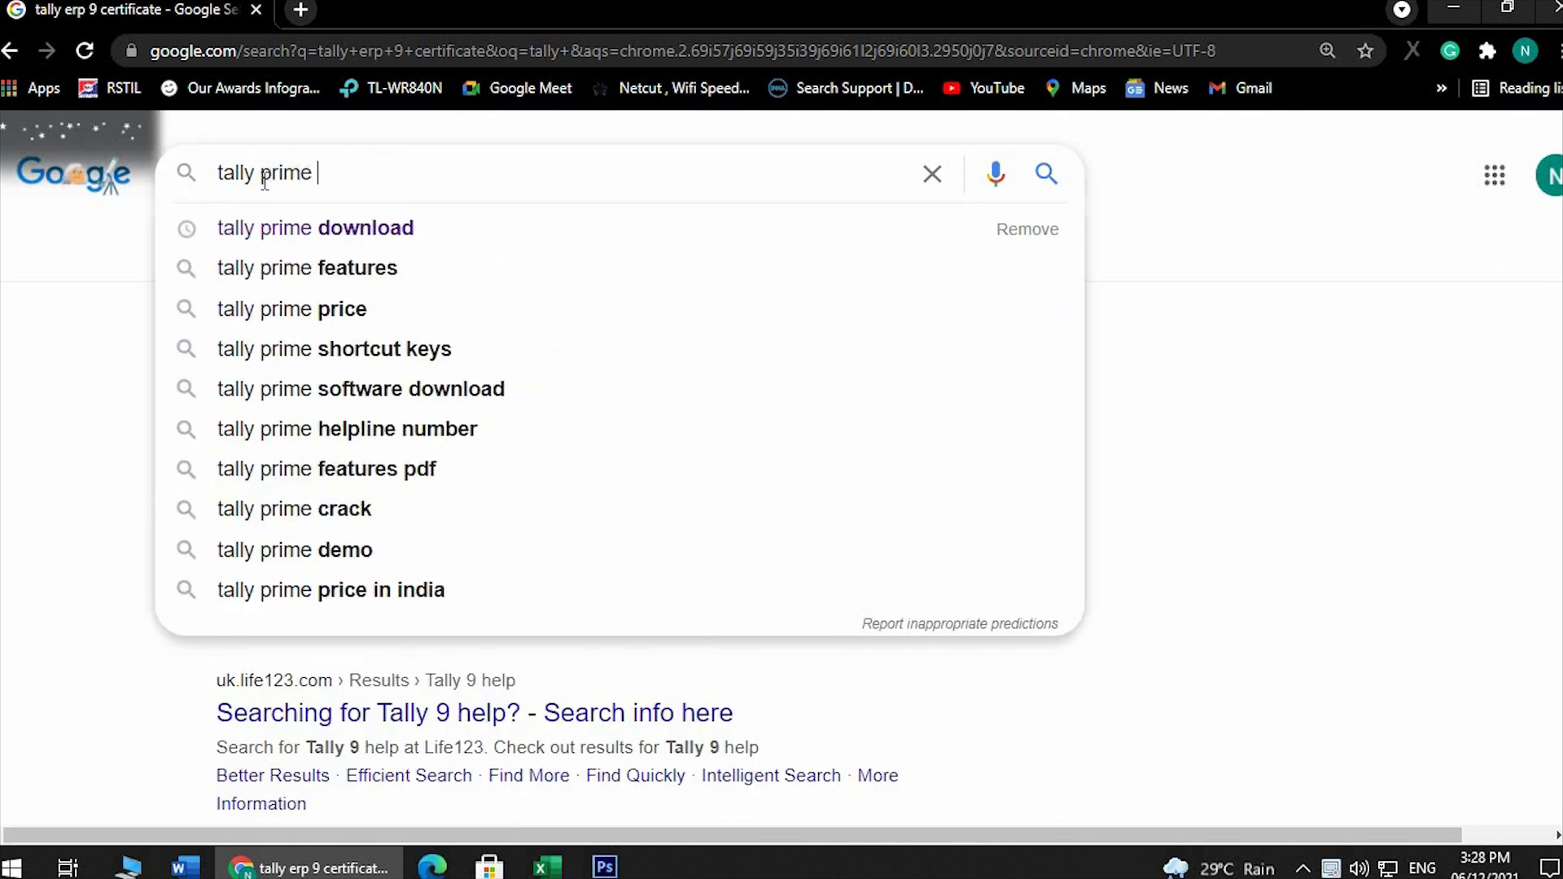
{"action": "key", "text": "Down"}
{"action": "key", "text": "BackSpace"}
{"action": "key", "text": "BackSpace"}
{"action": "key", "text": "BackSpace"}
{"action": "key", "text": "BackSpace"}
{"action": "key", "text": "BackSpace"}
{"action": "key", "text": "BackSpace"}
{"action": "key", "text": "BackSpace"}
{"action": "key", "text": "BackSpace"}
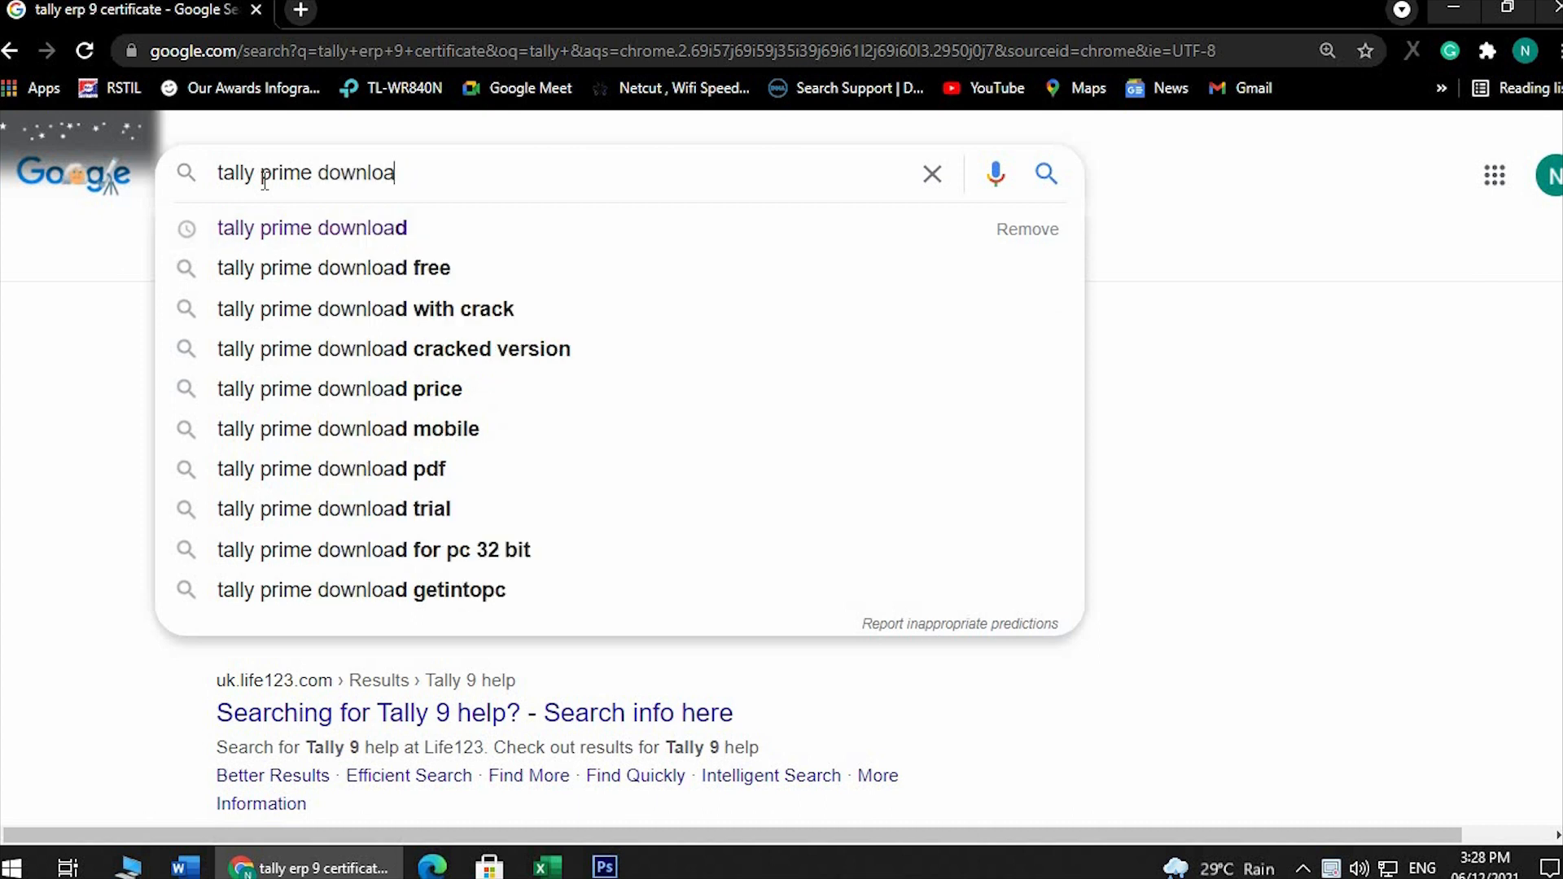
{"action": "type", "text": "software"}
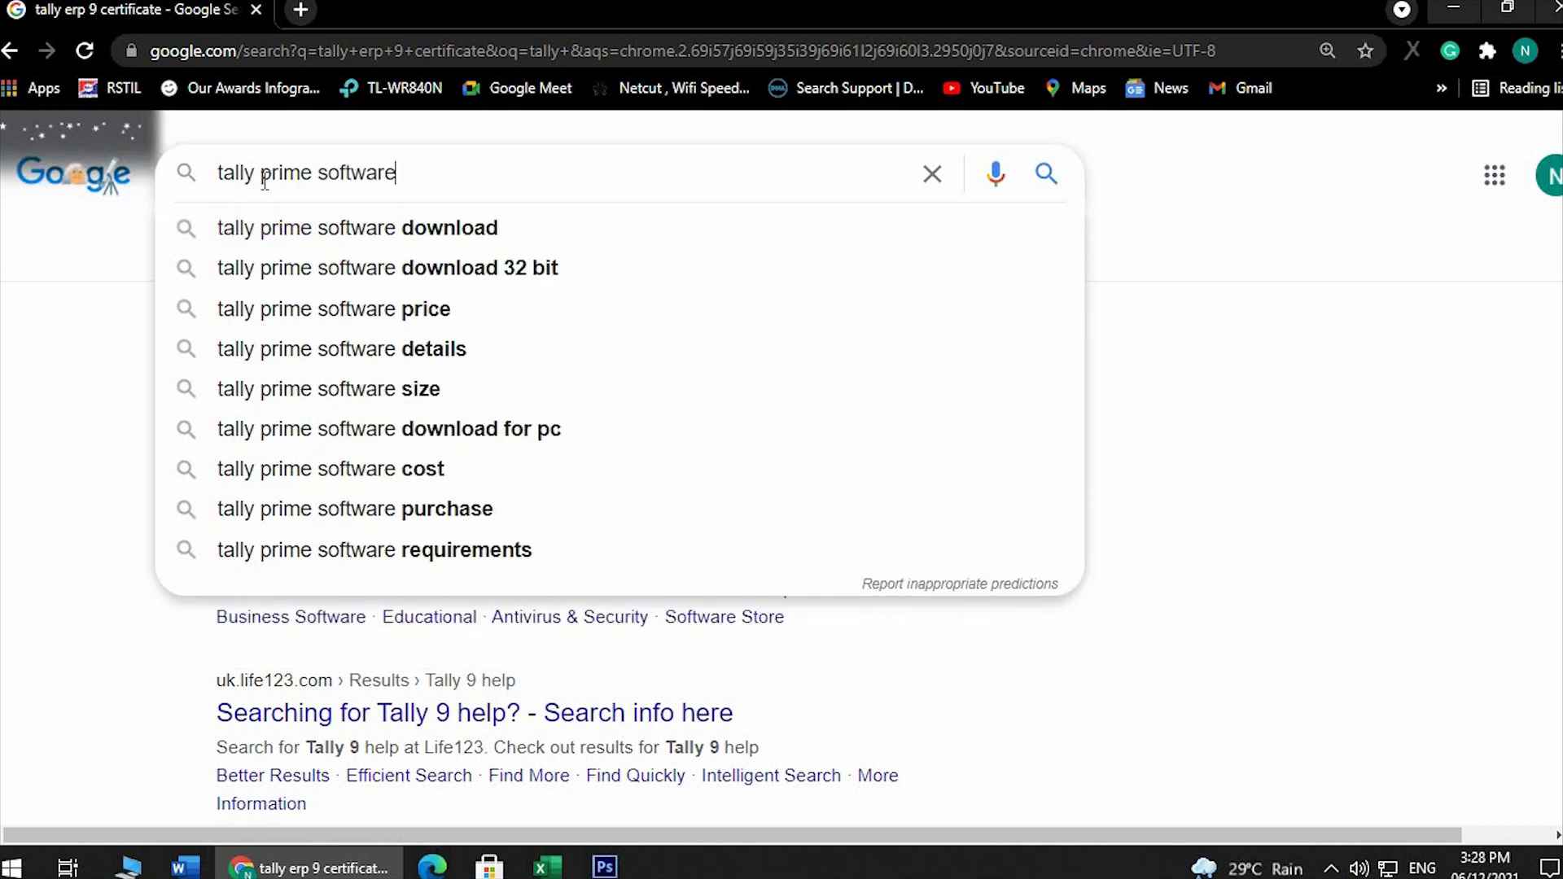
{"action": "key", "text": "Return"}
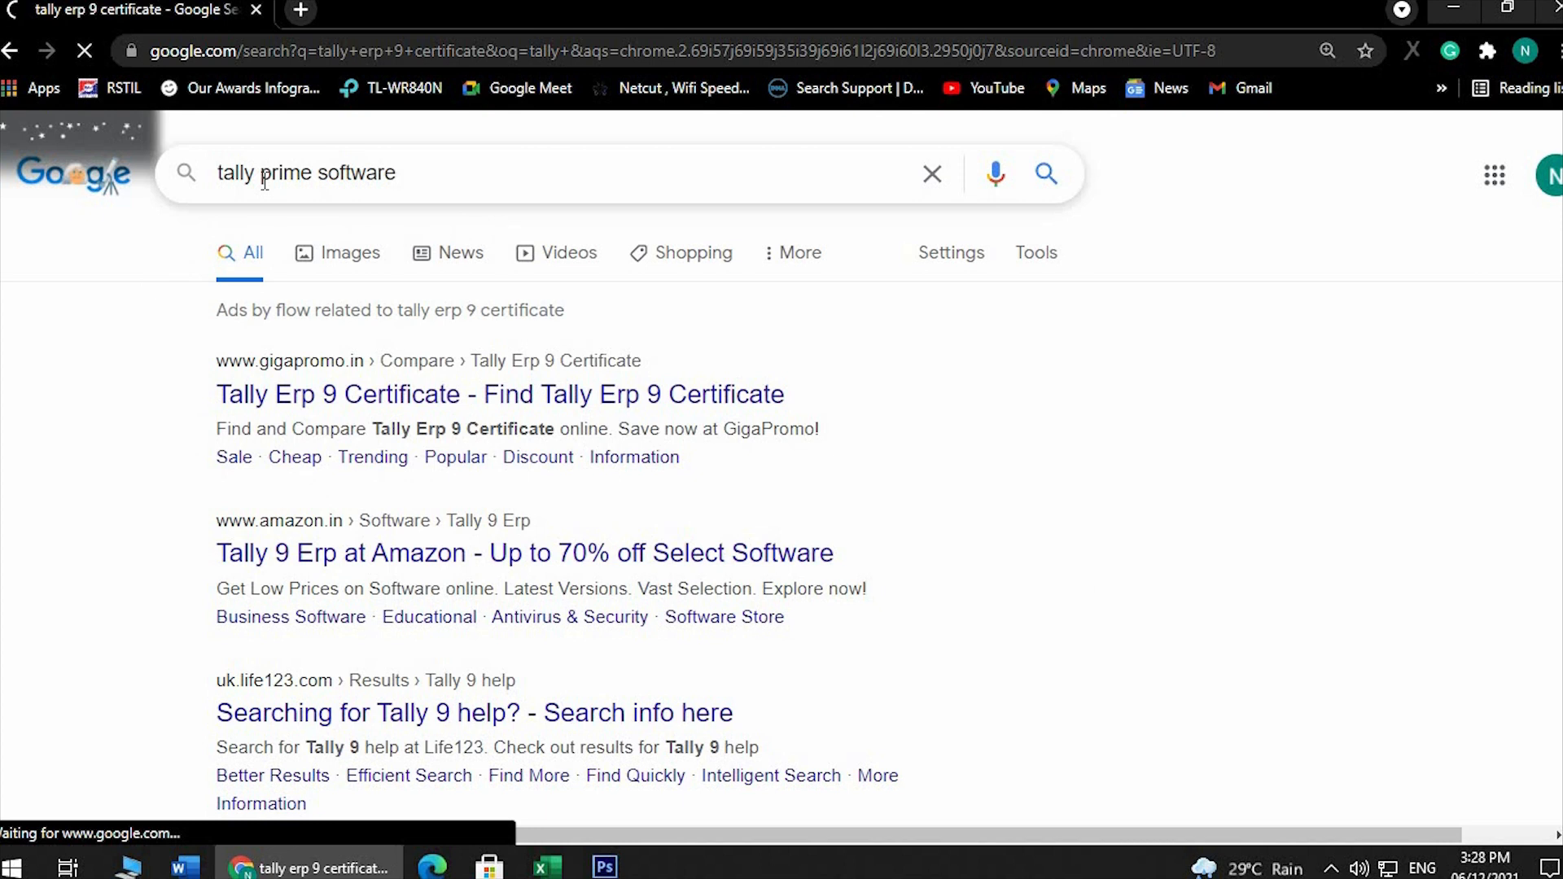
Open the tallysolutions.com download page for TallyPrime and TallyPrime Server from the search results
{"action": "scroll", "coordinate": [407, 358], "scroll_direction": "down", "scroll_amount": 3}
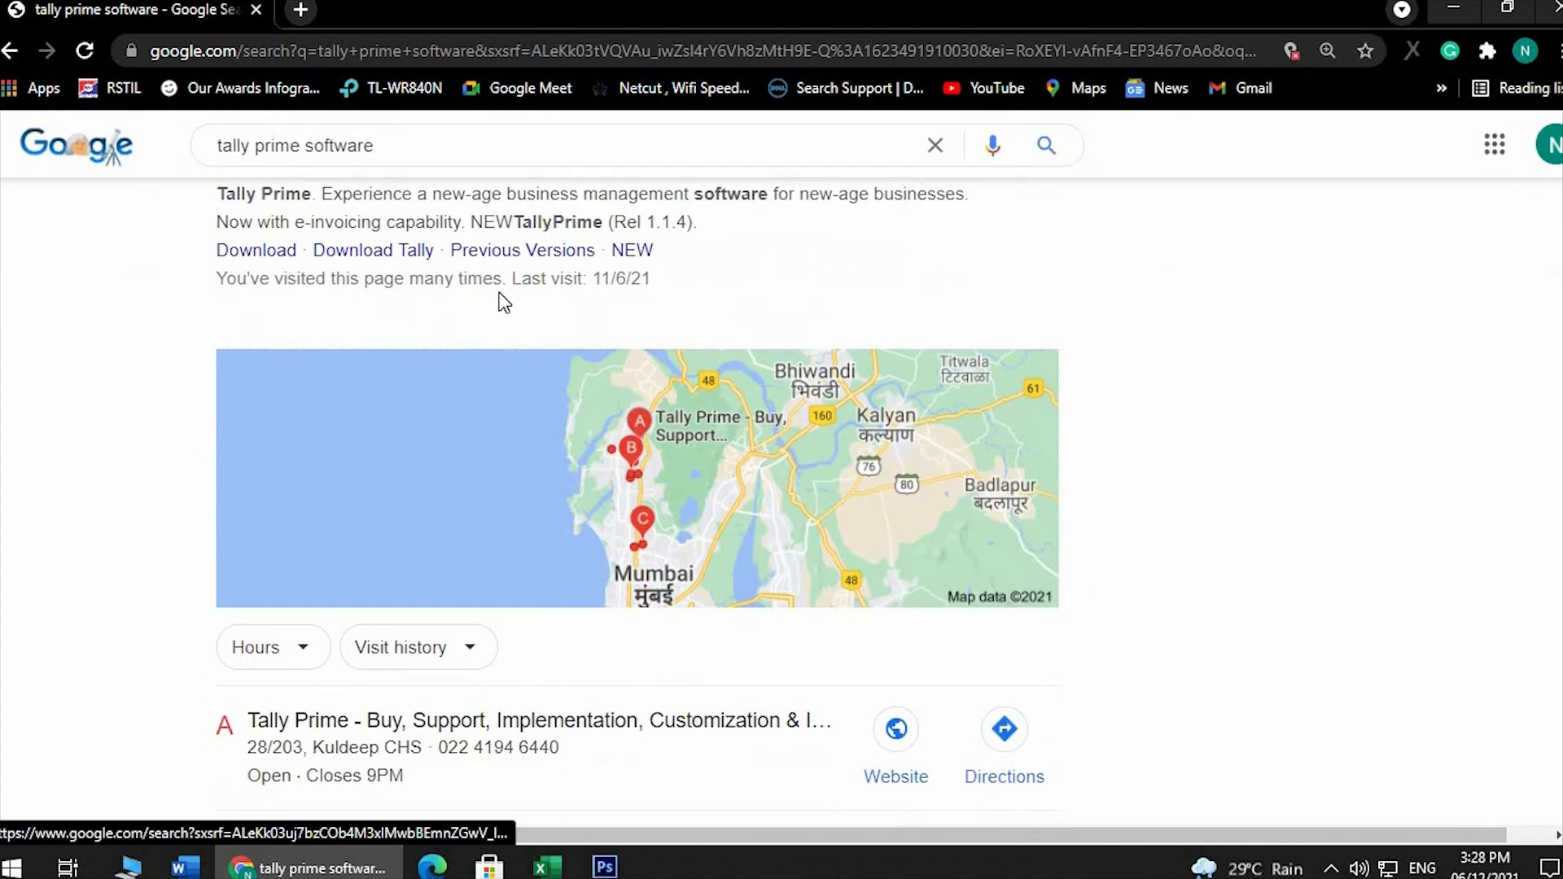
{"action": "scroll", "coordinate": [454, 416], "scroll_direction": "down", "scroll_amount": 3}
{"action": "scroll", "coordinate": [454, 417], "scroll_direction": "down", "scroll_amount": 9}
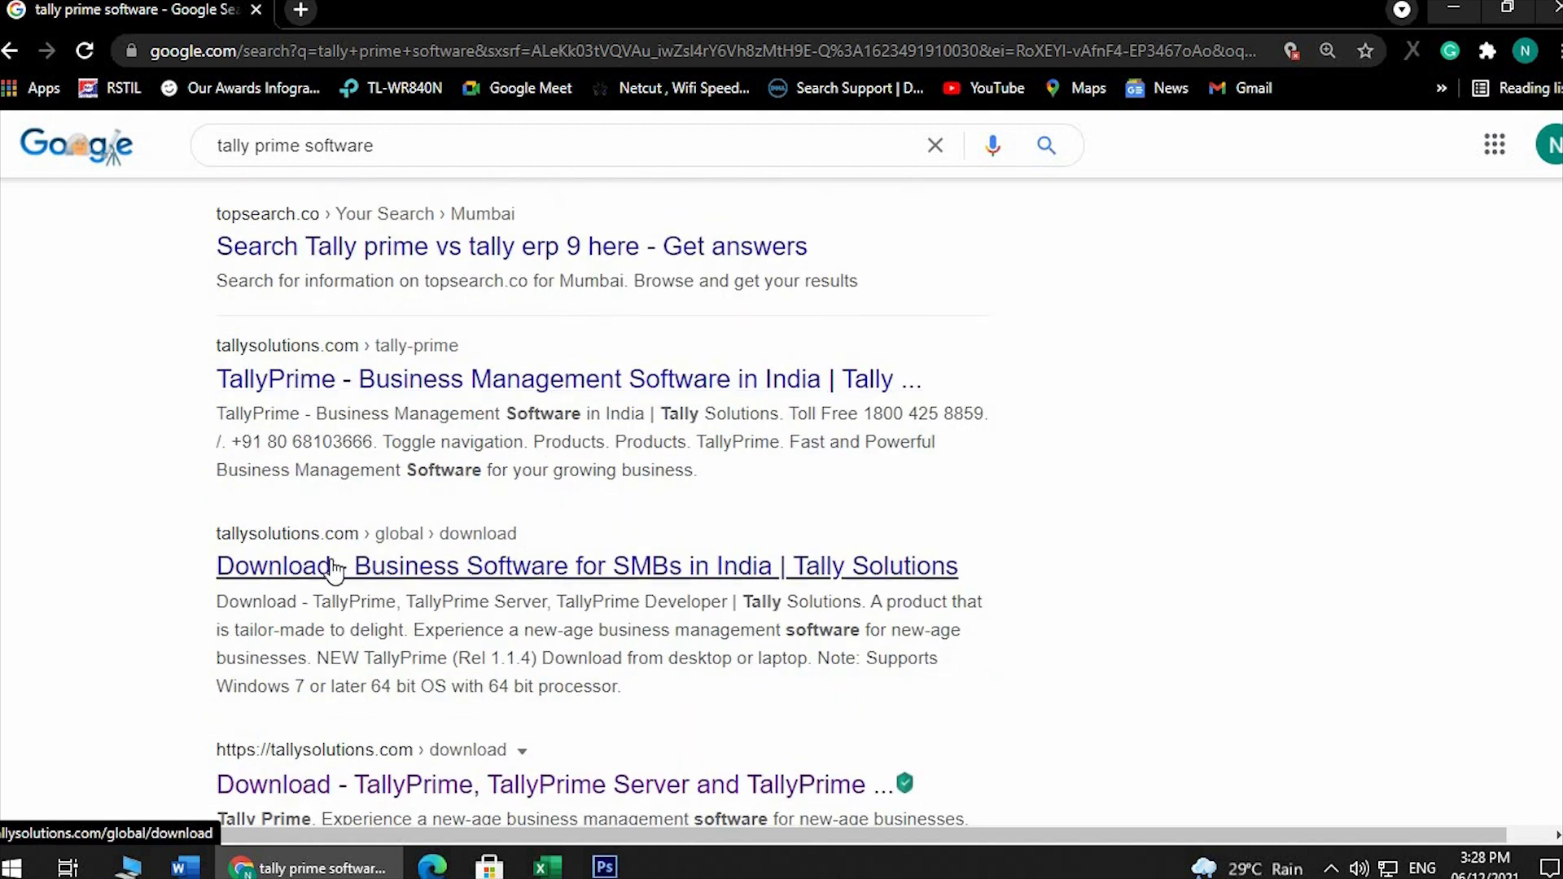
{"action": "scroll", "coordinate": [429, 472], "scroll_direction": "down", "scroll_amount": 3}
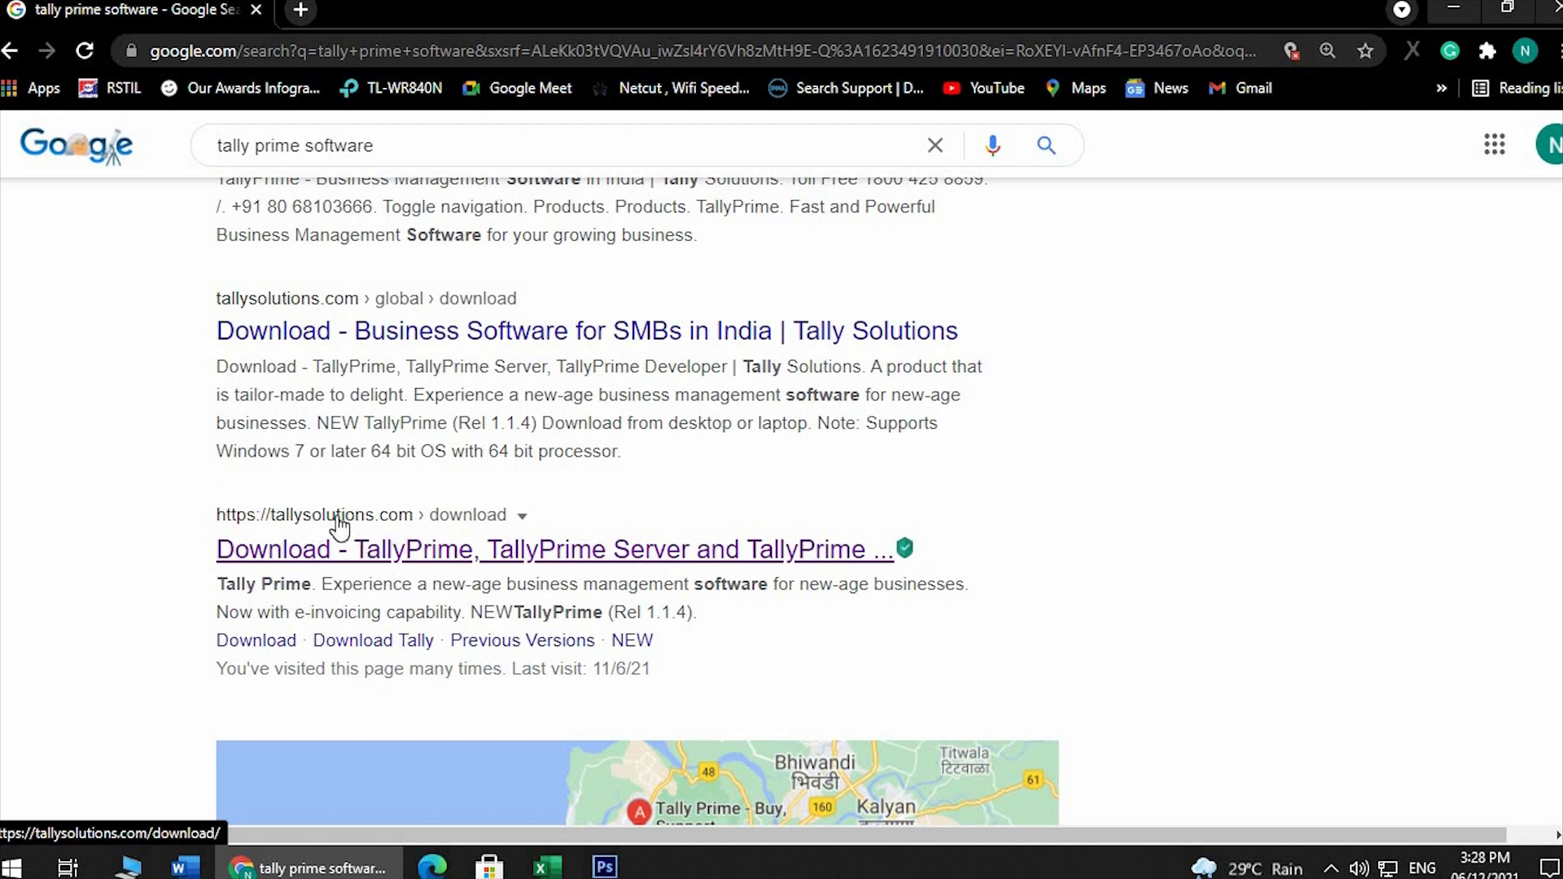
{"action": "left_click", "coordinate": [411, 561]}
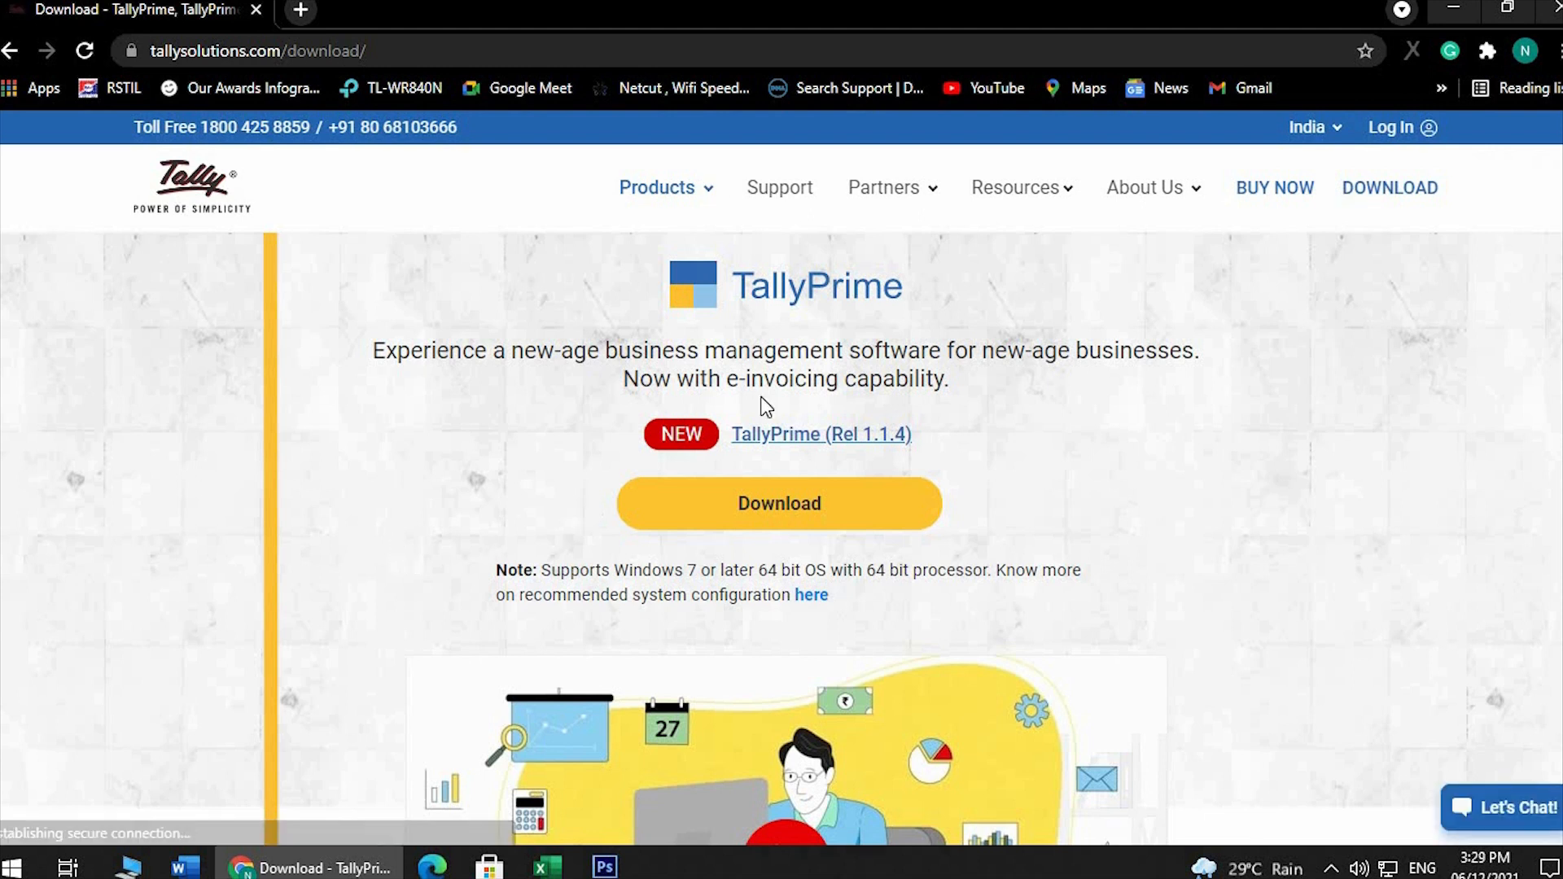
Download the TallyPrime Rel 1.1.4 setup file and install the application in its default path
{"action": "left_click", "coordinate": [778, 506]}
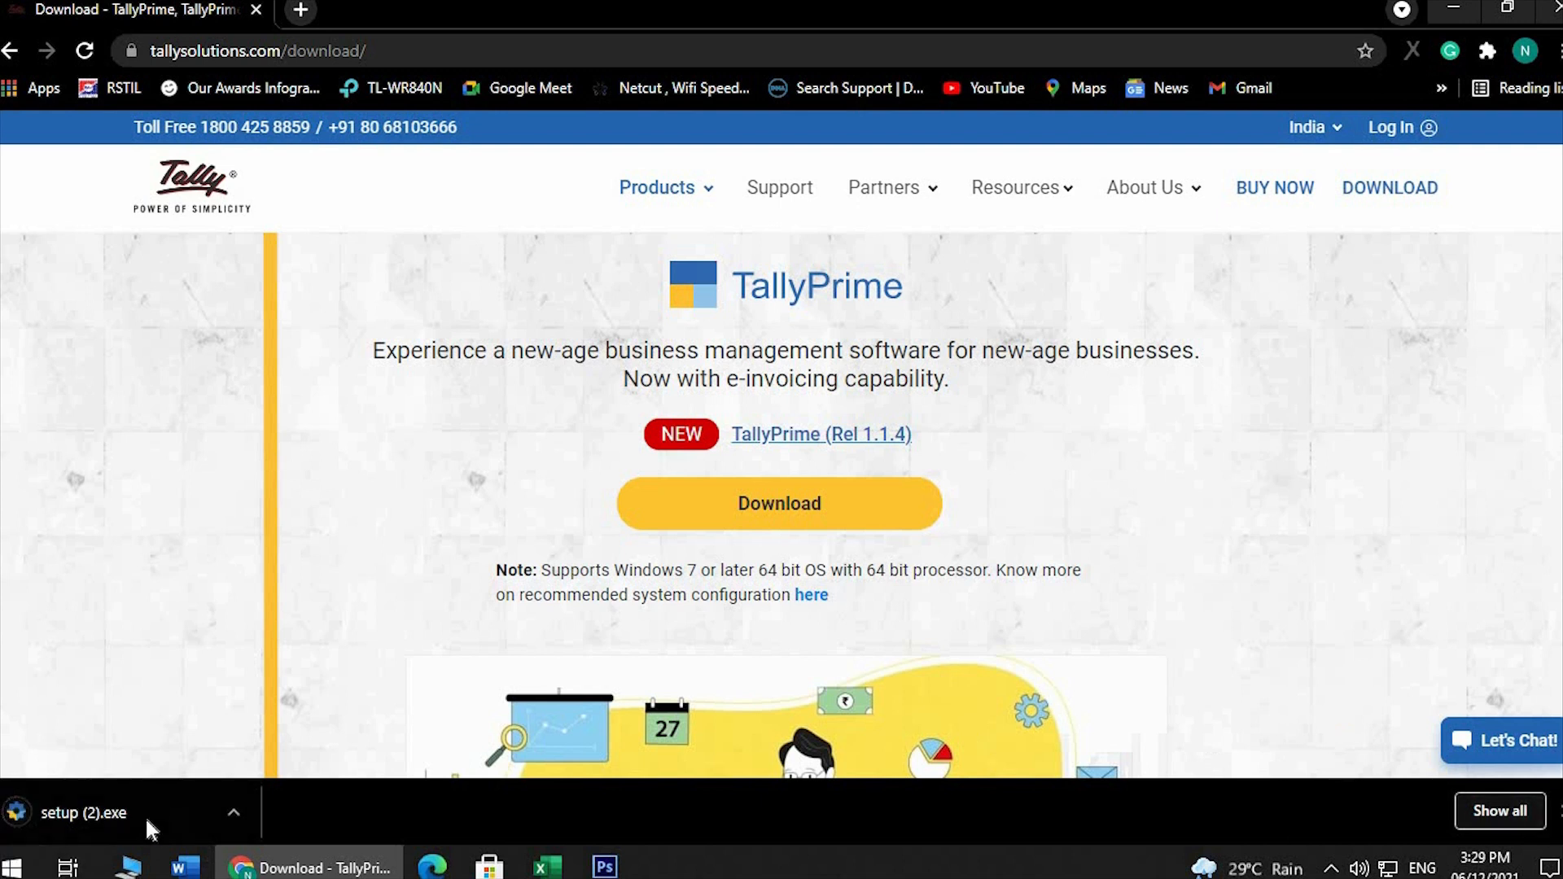
{"action": "left_click", "coordinate": [65, 806]}
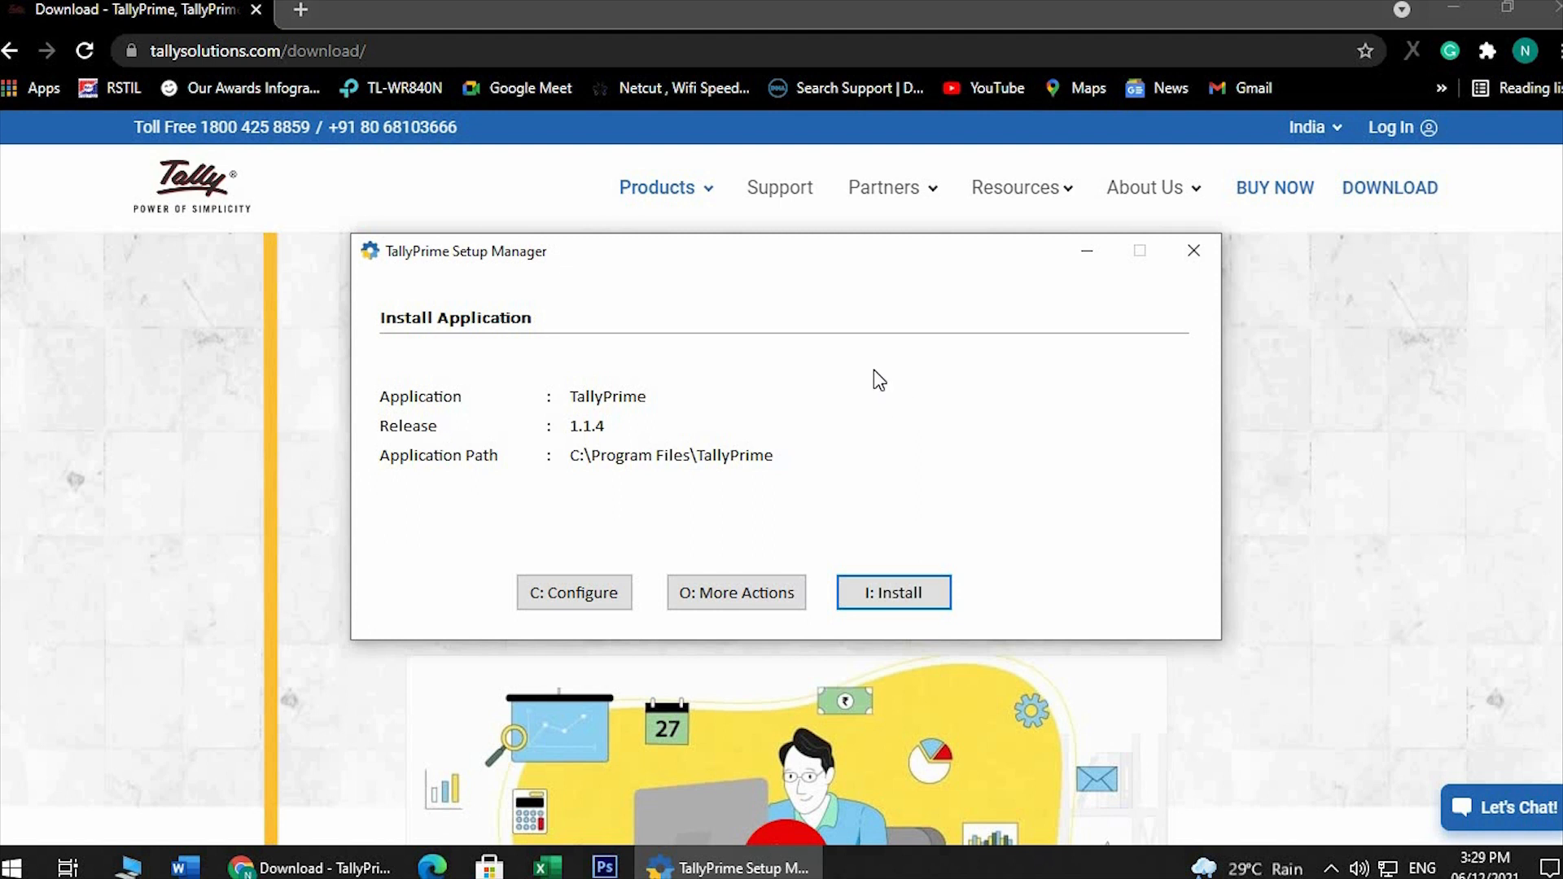
{"action": "left_click", "coordinate": [912, 593]}
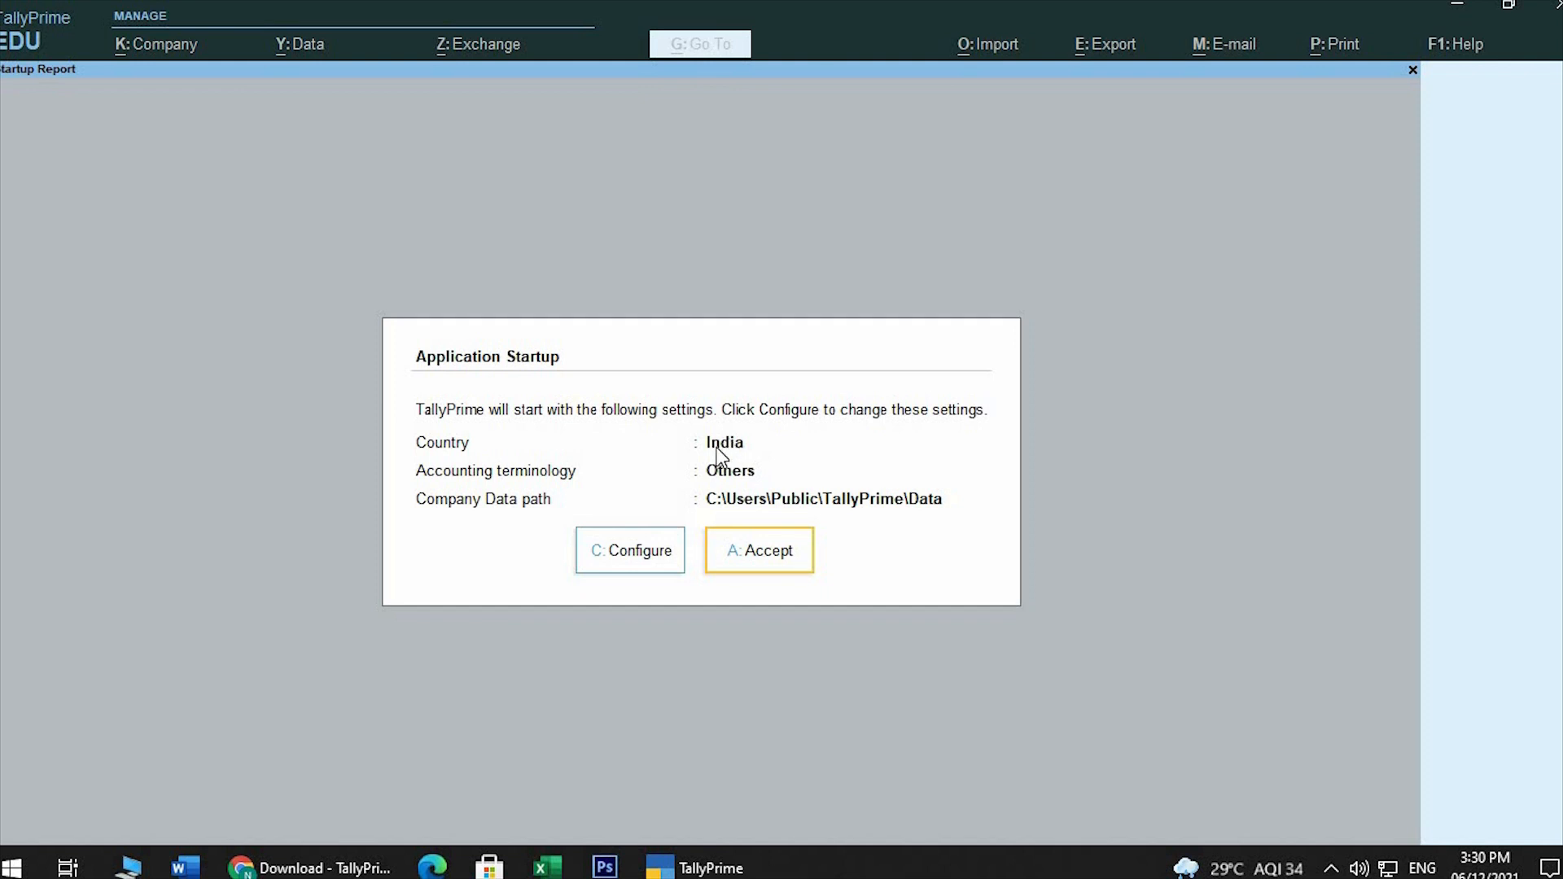
Accept the default startup settings with India as the country and start TallyPrime in the free Educational mode
{"action": "left_click", "coordinate": [770, 552]}
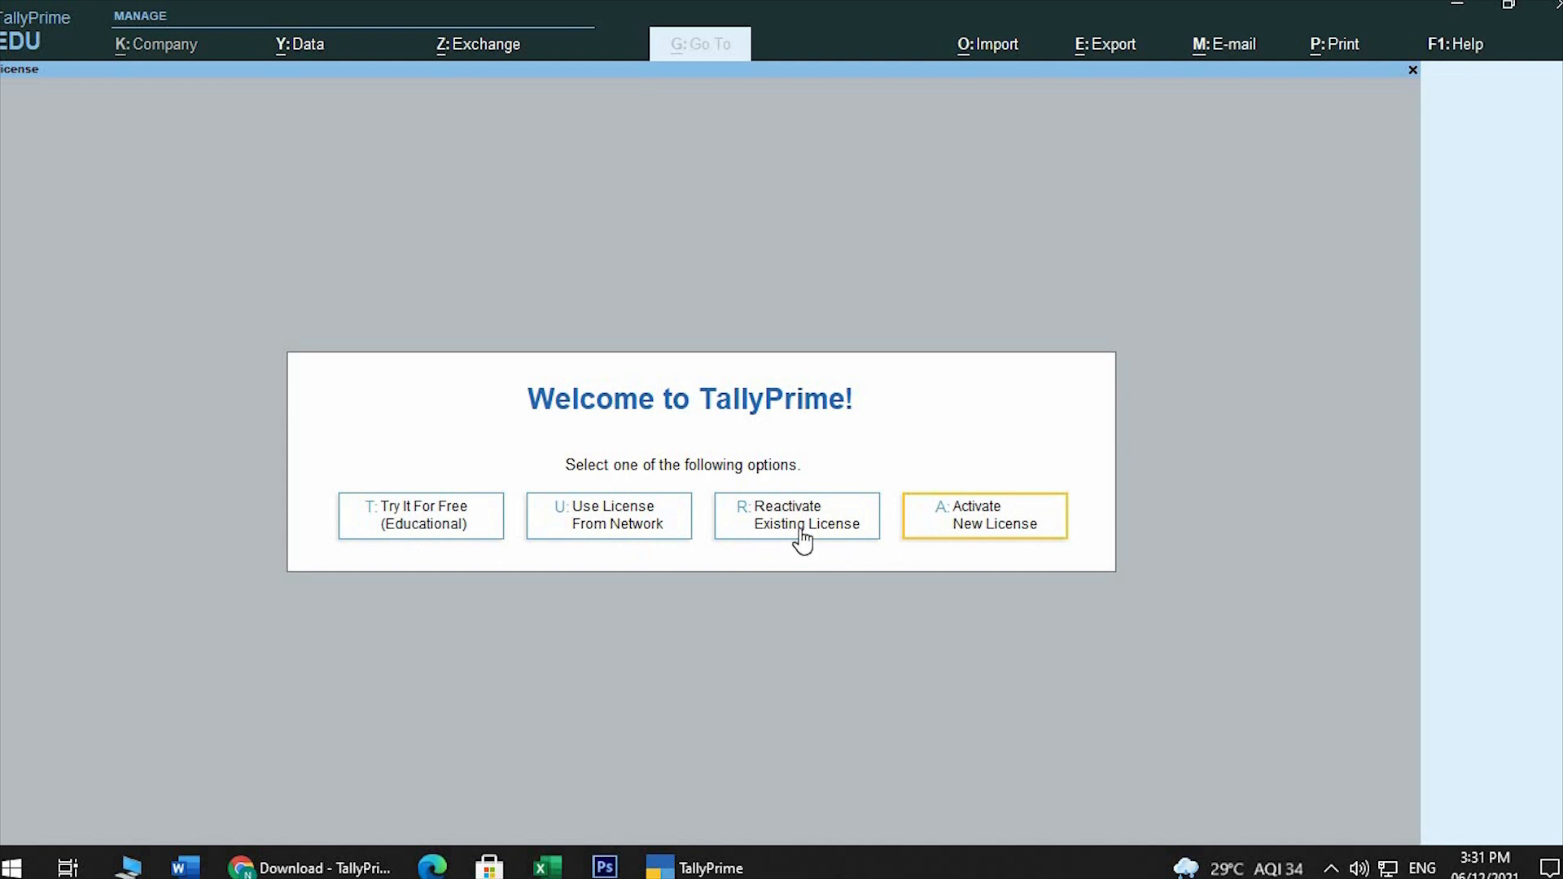
{"action": "left_click", "coordinate": [419, 514]}
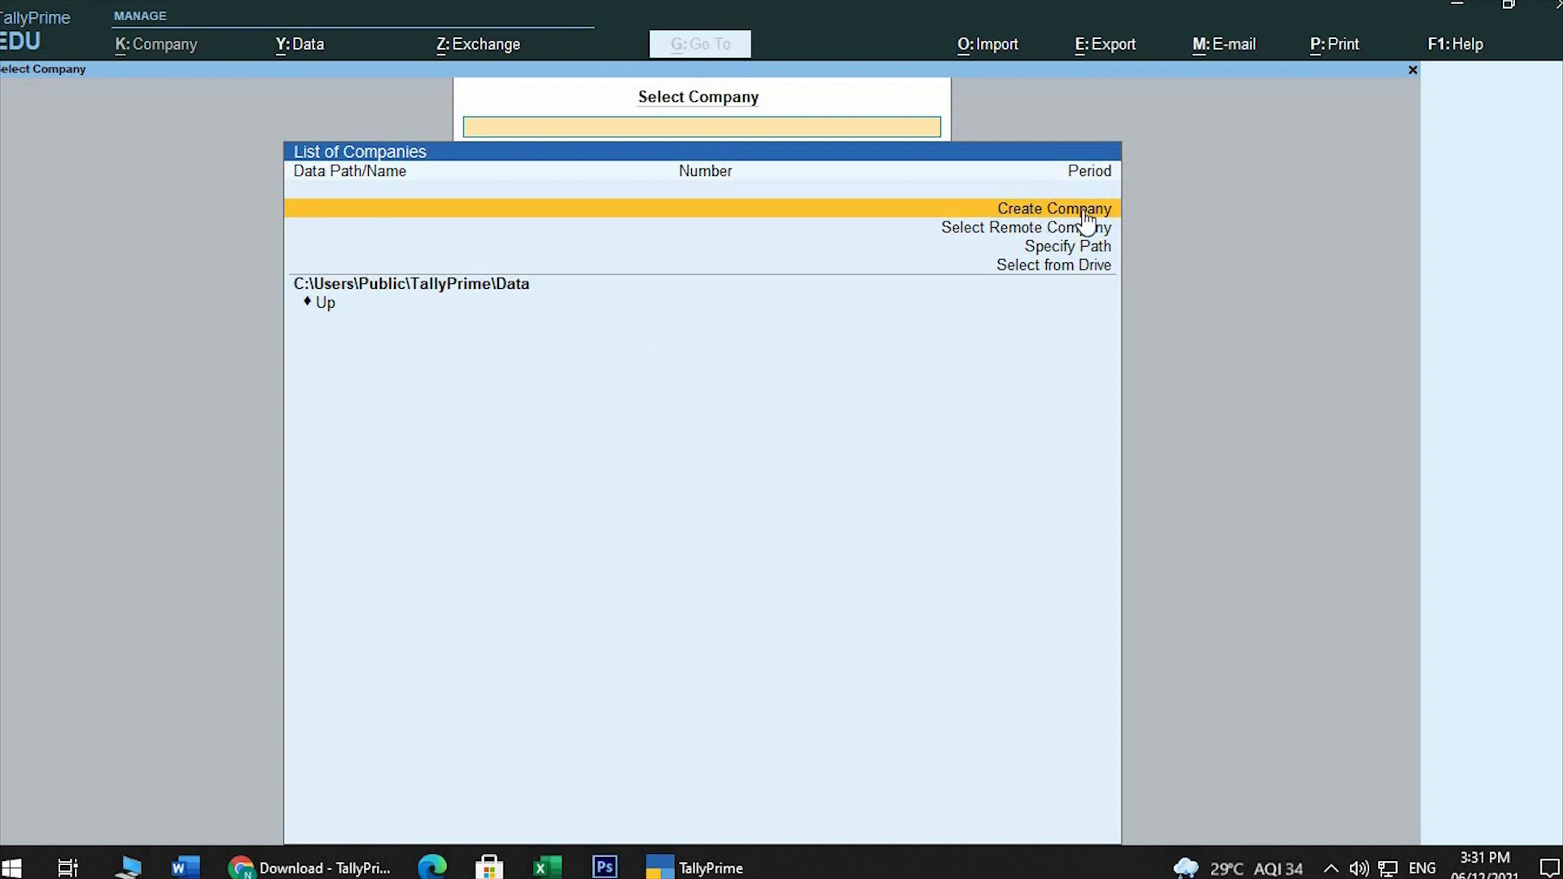
Begin creating a new company named "Nikhil Indusries", keeping the same text as its mailing name
{"action": "key", "text": "Down"}
{"action": "key", "text": "Down"}
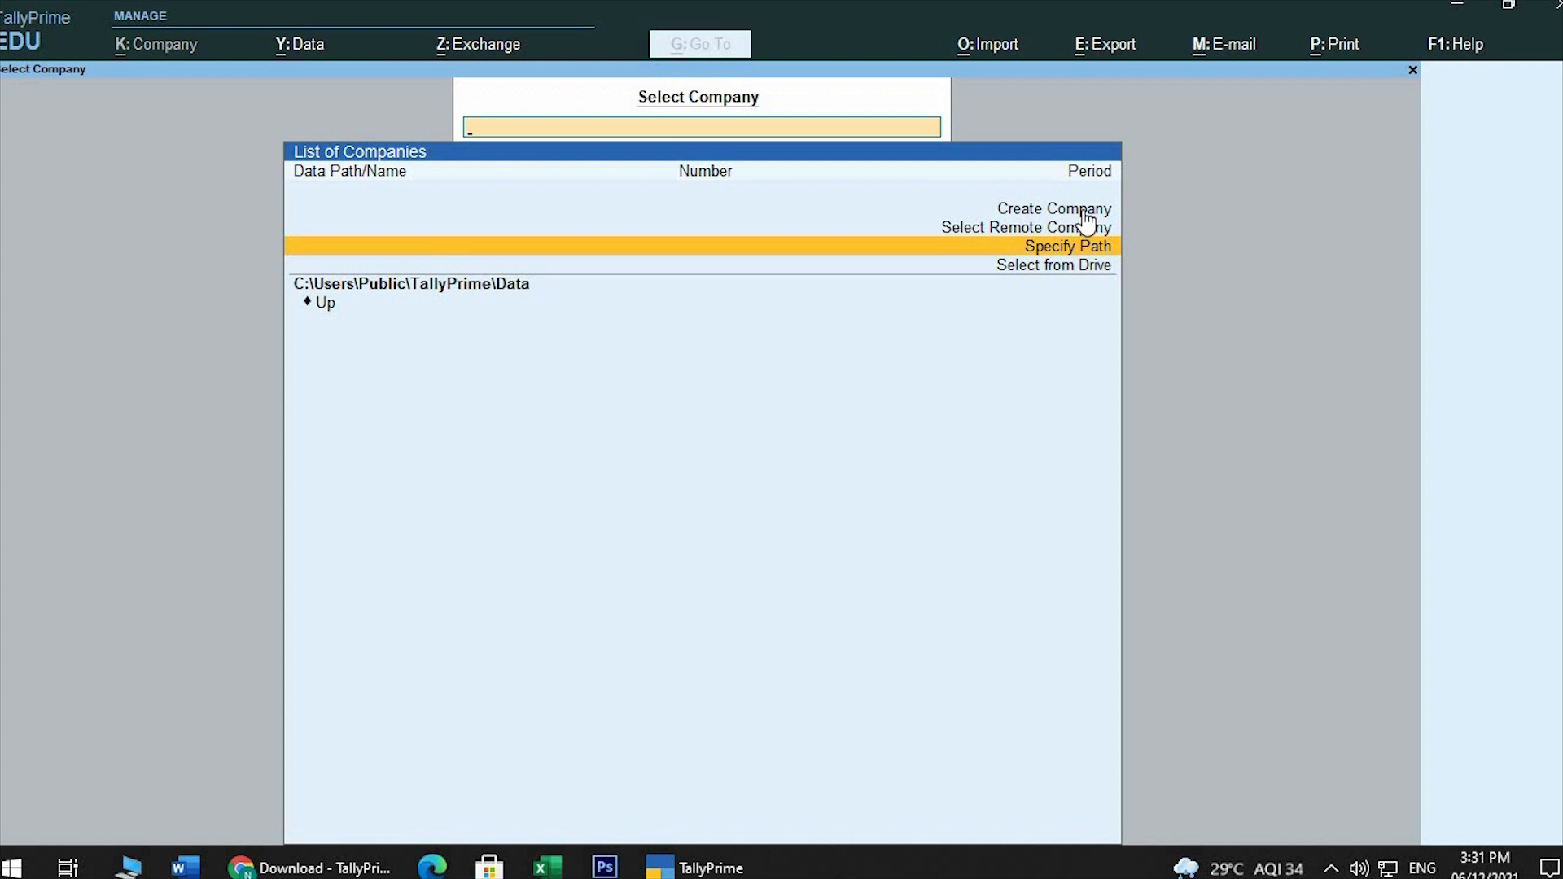
{"action": "key", "text": "Up"}
{"action": "key", "text": "Up"}
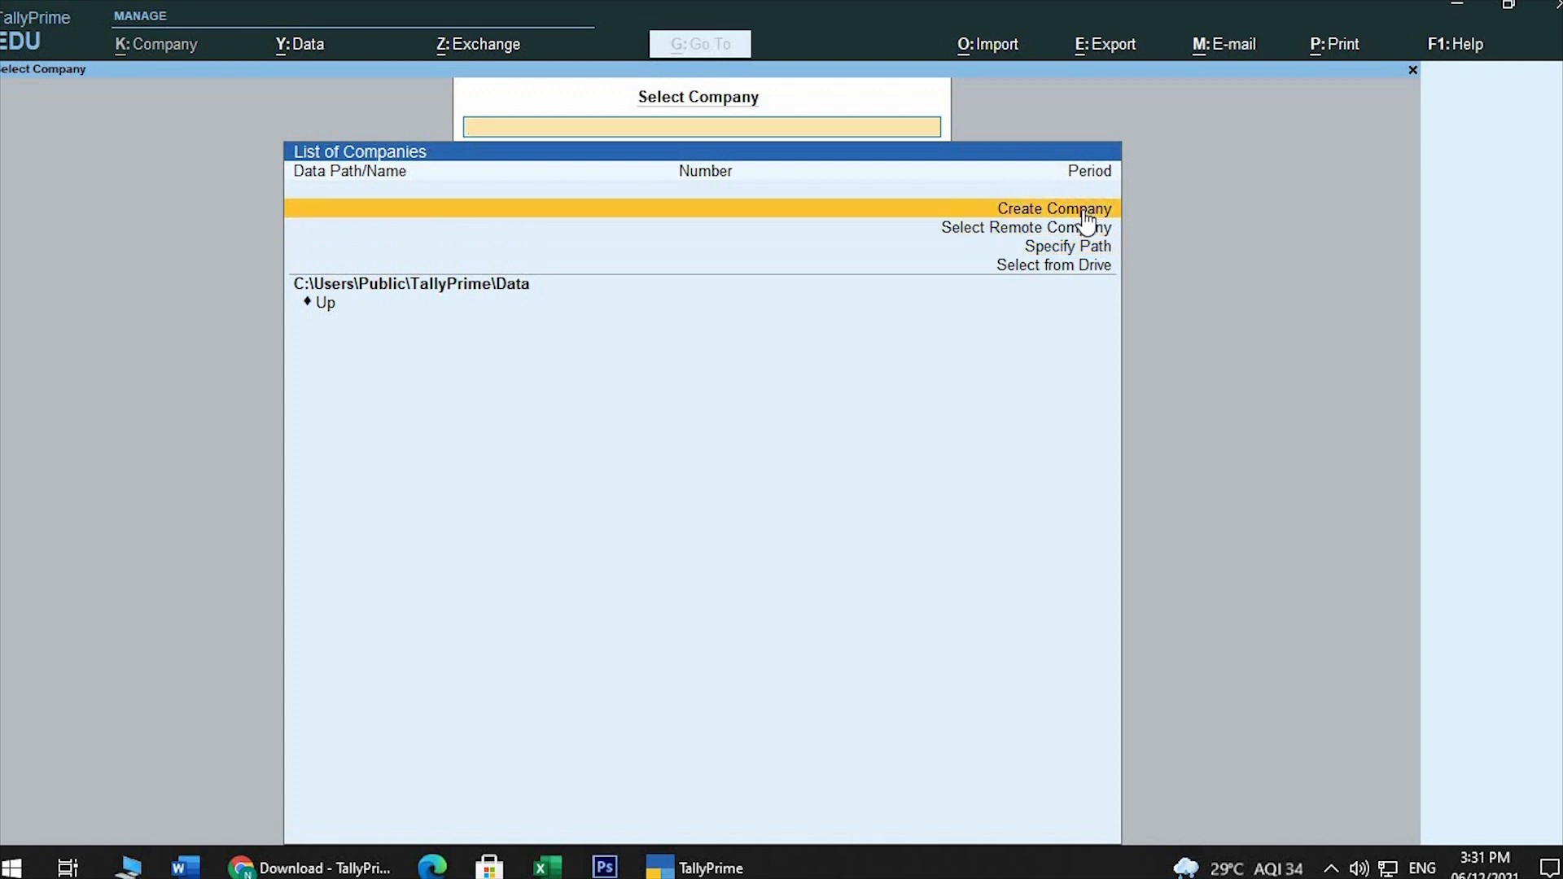
{"action": "left_click", "coordinate": [1082, 209]}
{"action": "left_click", "coordinate": [1085, 217]}
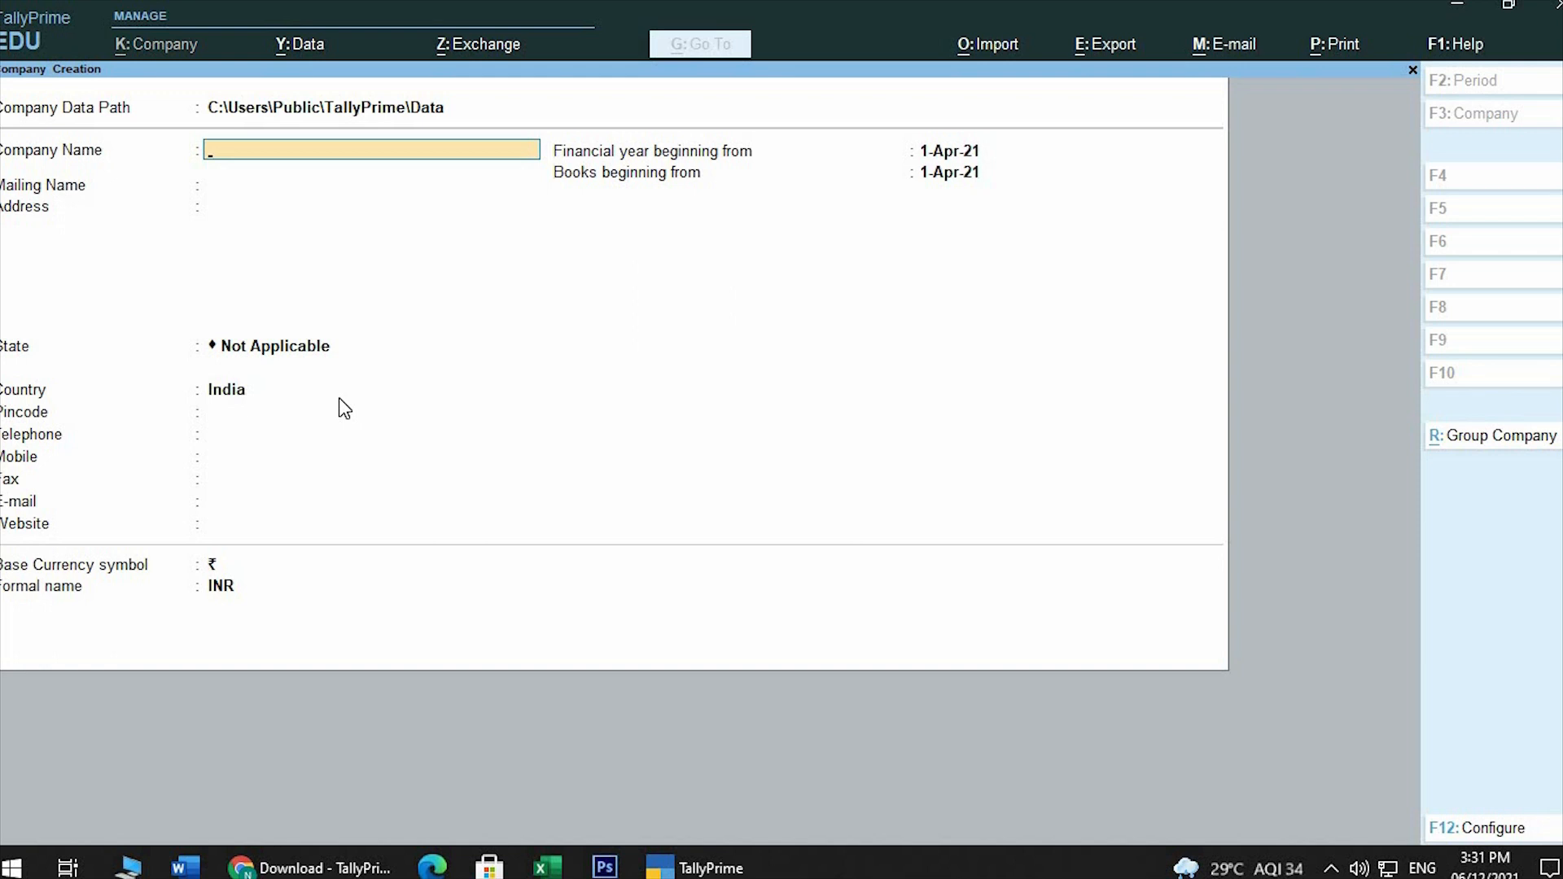
{"action": "type", "text": "Nikhil Indusries"}
{"action": "key", "text": "Return"}
{"action": "key", "text": "Return"}
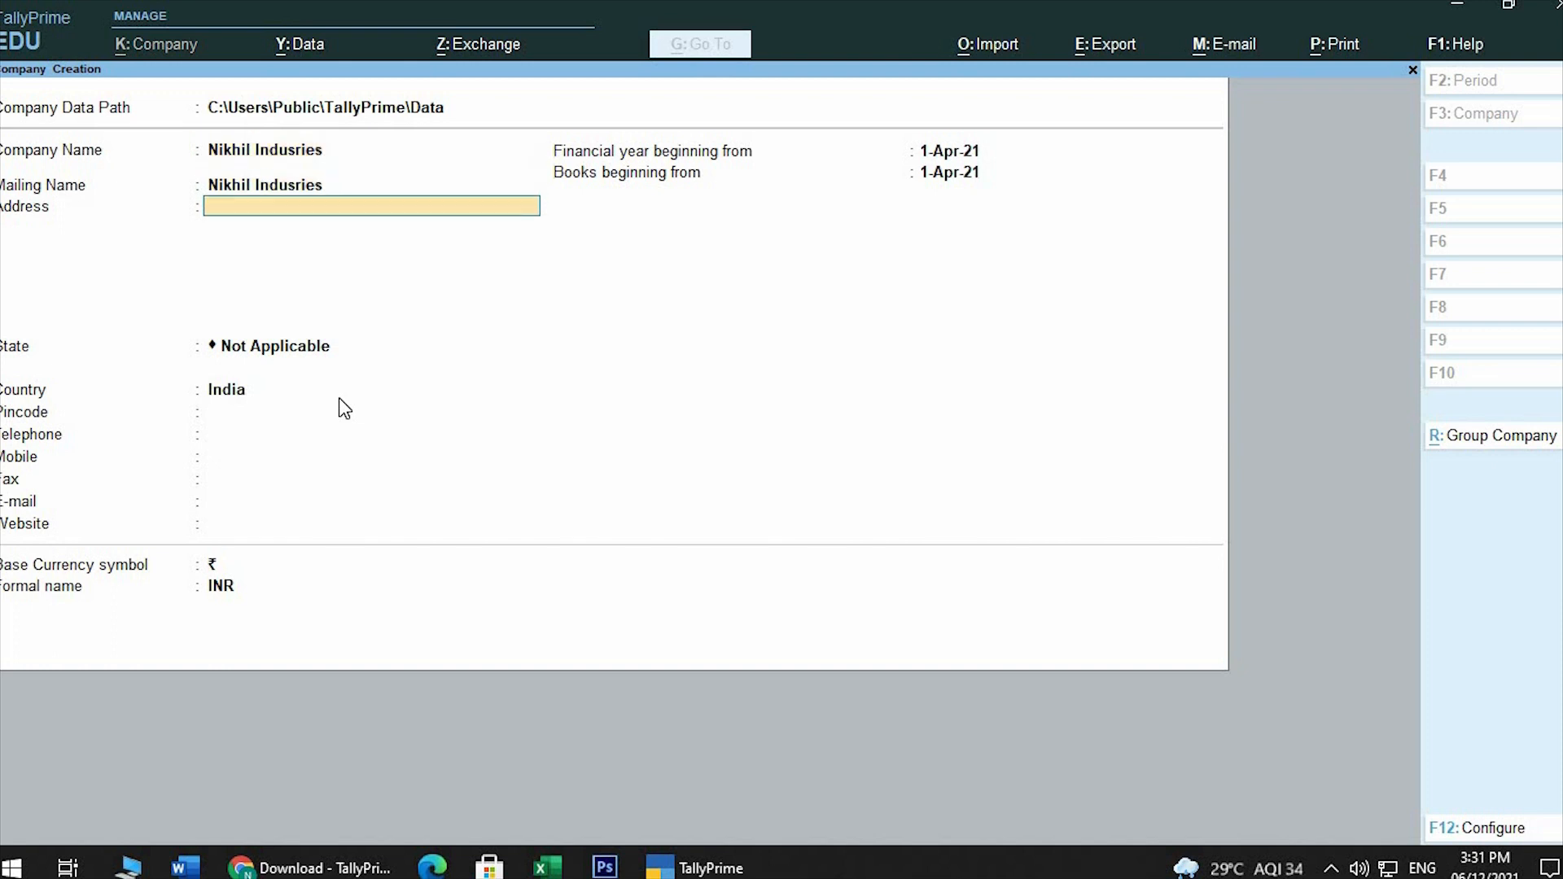
{"action": "type", "text": "Malad Mumbai"}
{"action": "key", "text": "Return"}
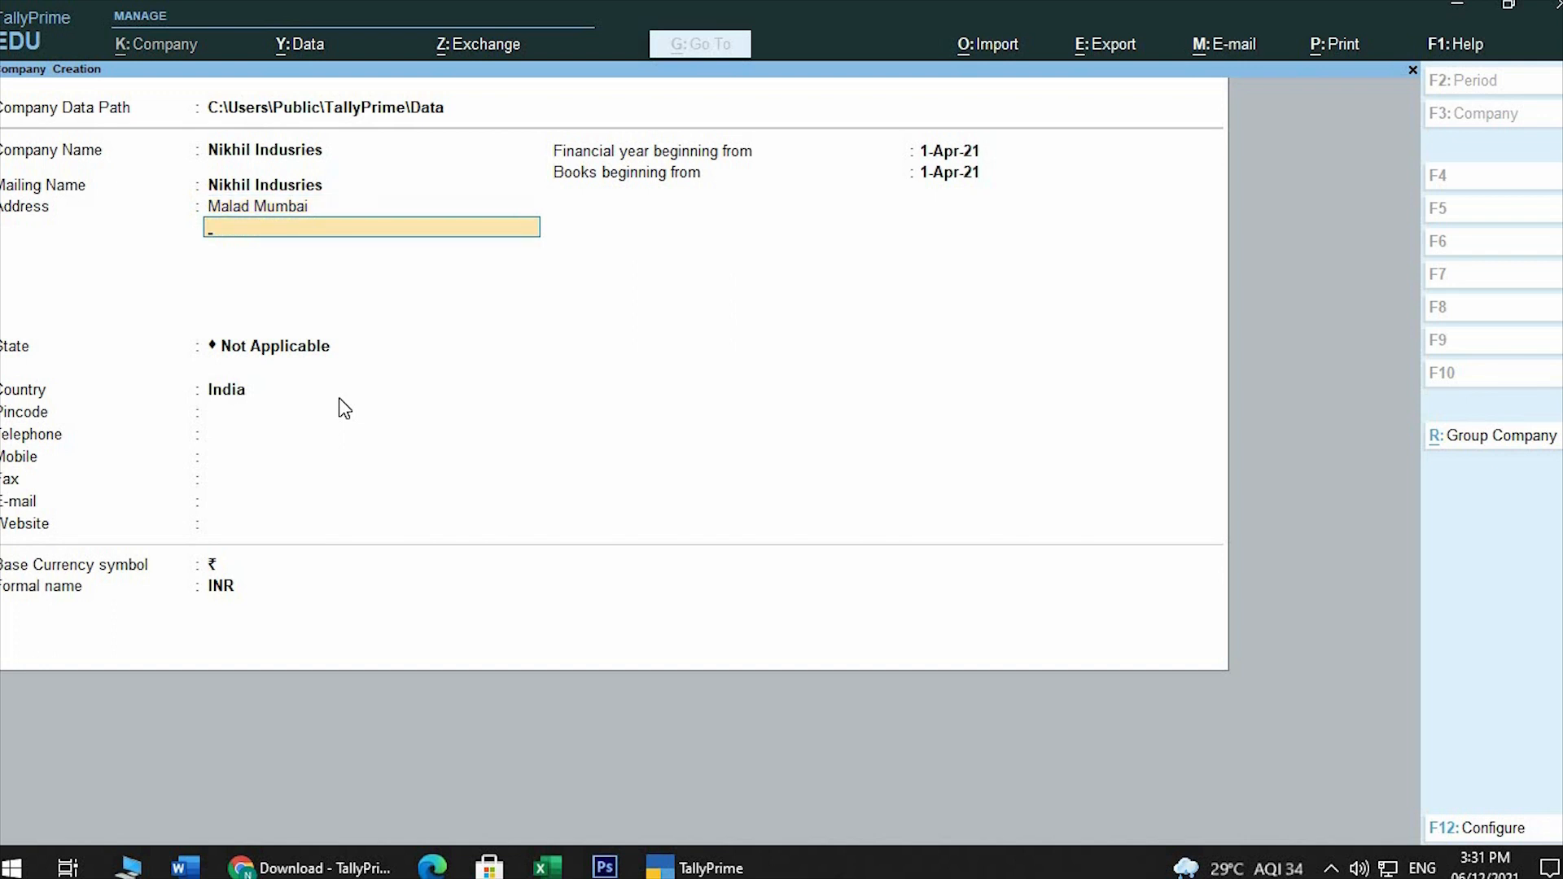
{"action": "key", "text": "BackSpace"}
{"action": "key", "text": "BackSpace"}
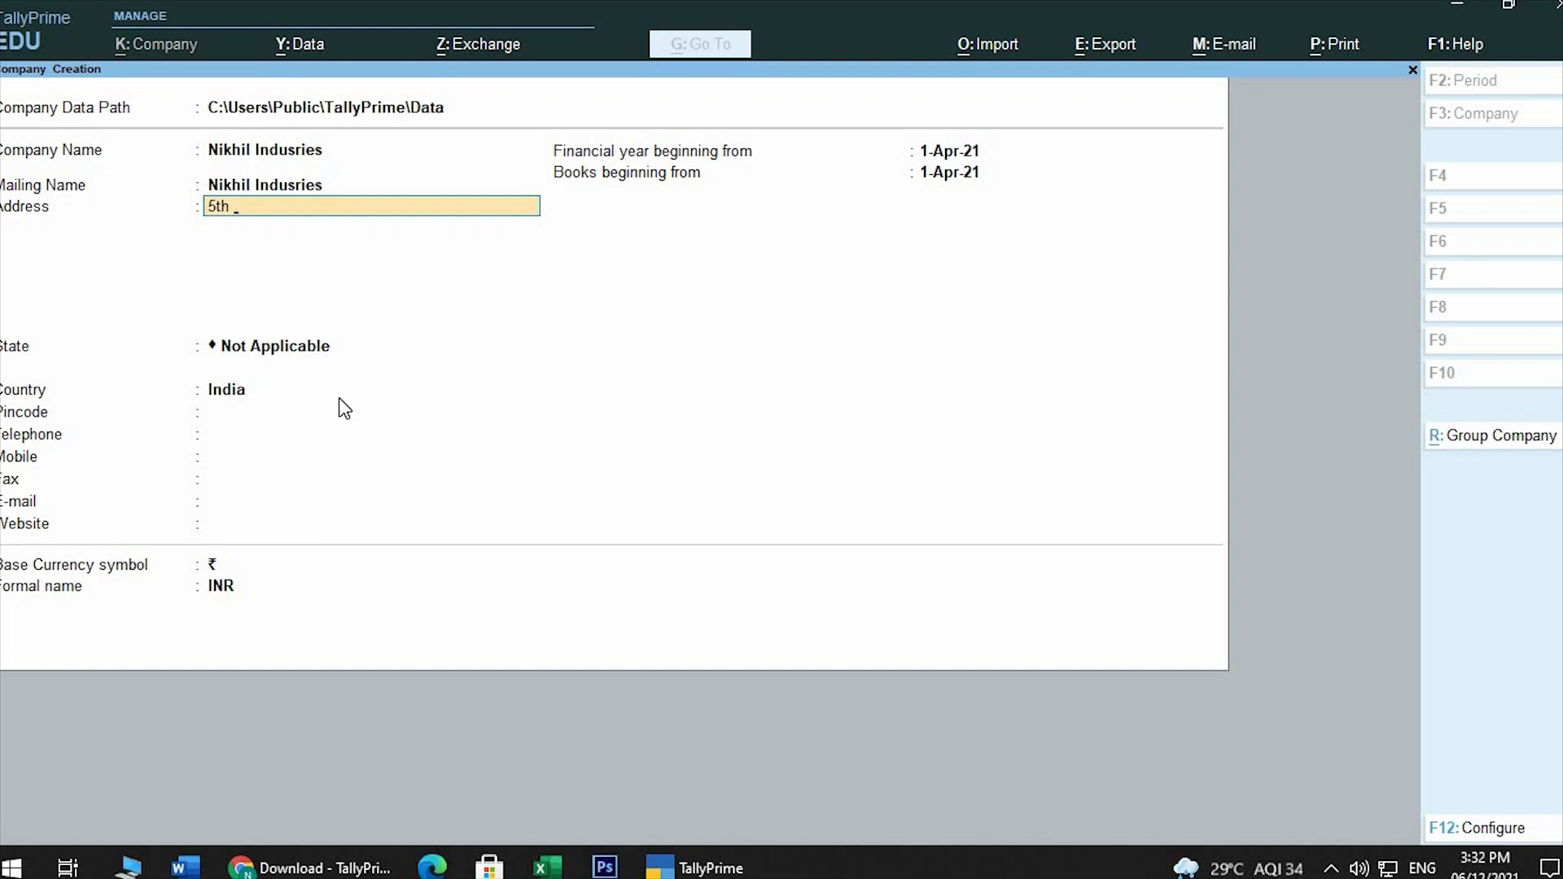
Fill in the company's postal address across three address lines: floor and building, suburb, and city
{"action": "key", "text": "Return"}
{"action": "type", "text": "Mald"}
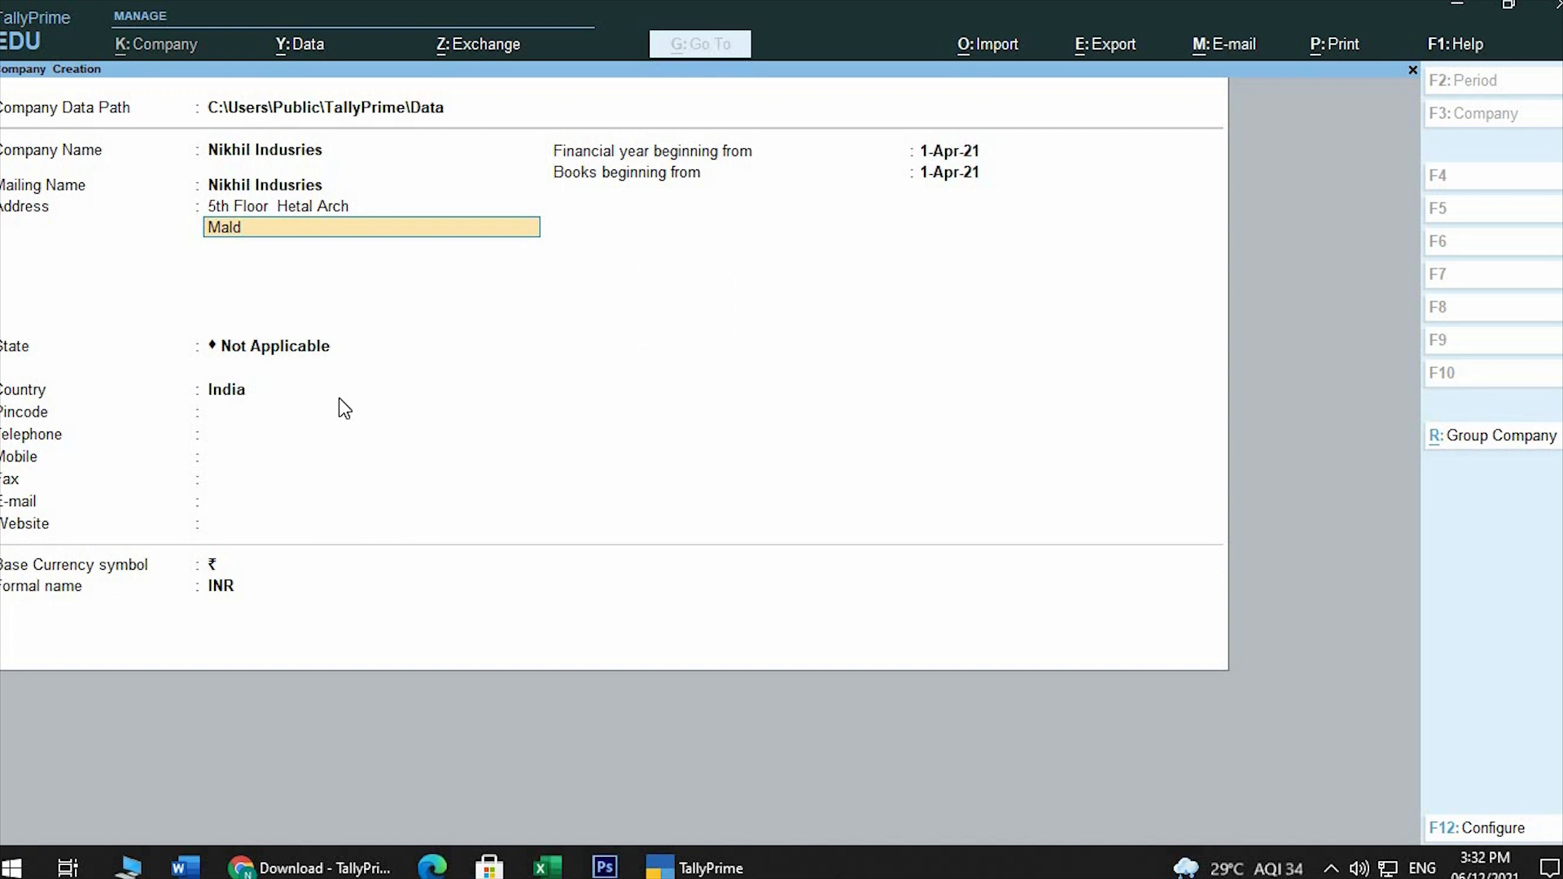
{"action": "key", "text": "BackSpace"}
{"action": "key", "text": "BackSpace"}
{"action": "type", "text": "lad West"}
{"action": "key", "text": "Return"}
{"action": "type", "text": "Mumbai"}
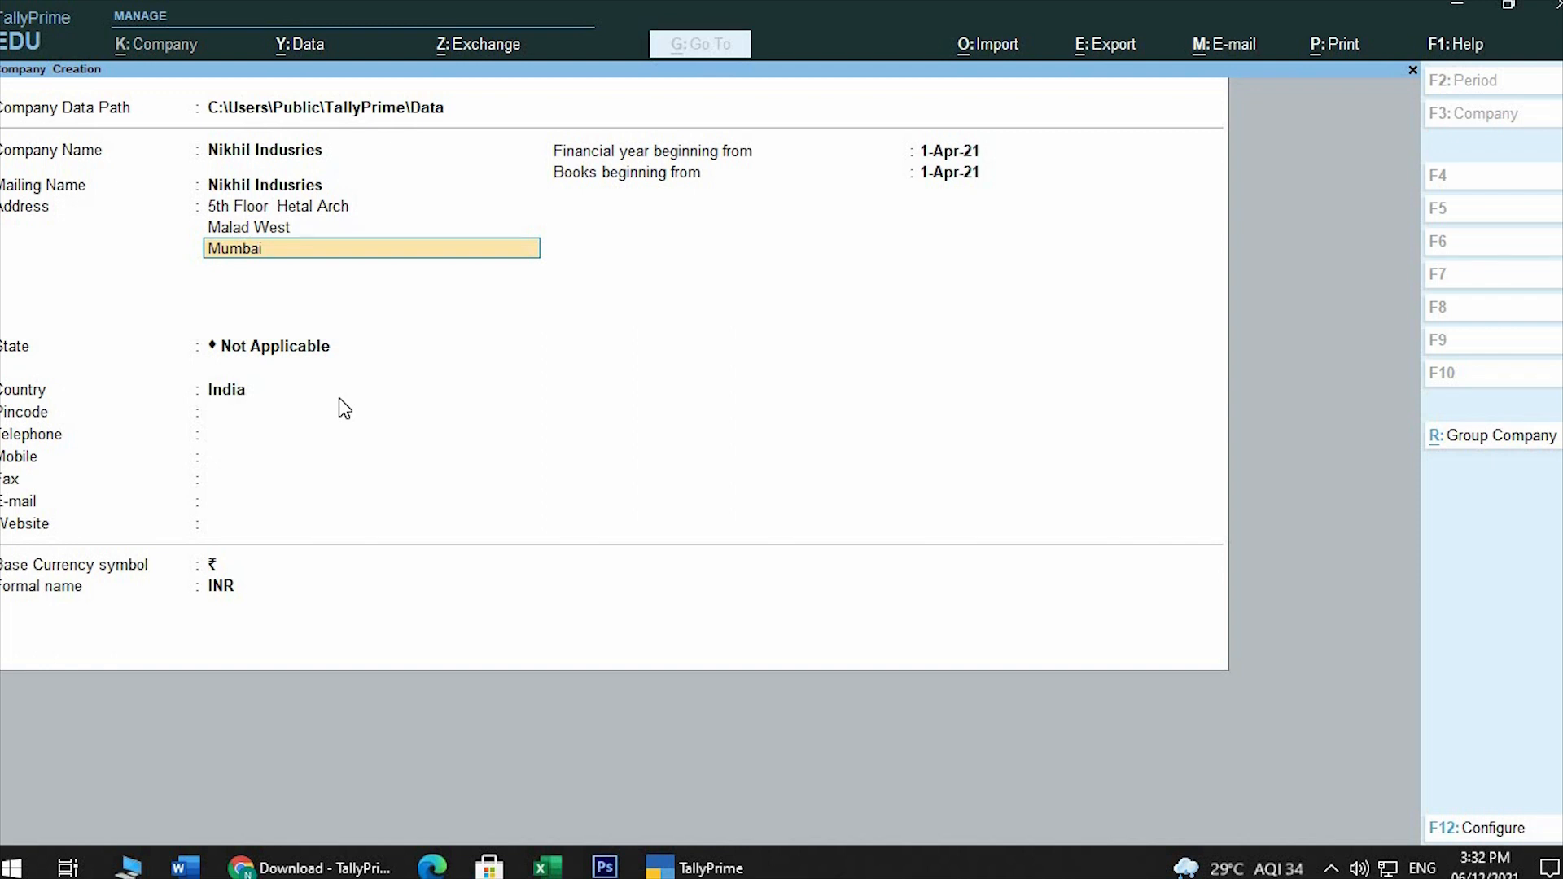
{"action": "key", "text": "Return"}
{"action": "key", "text": "Return"}
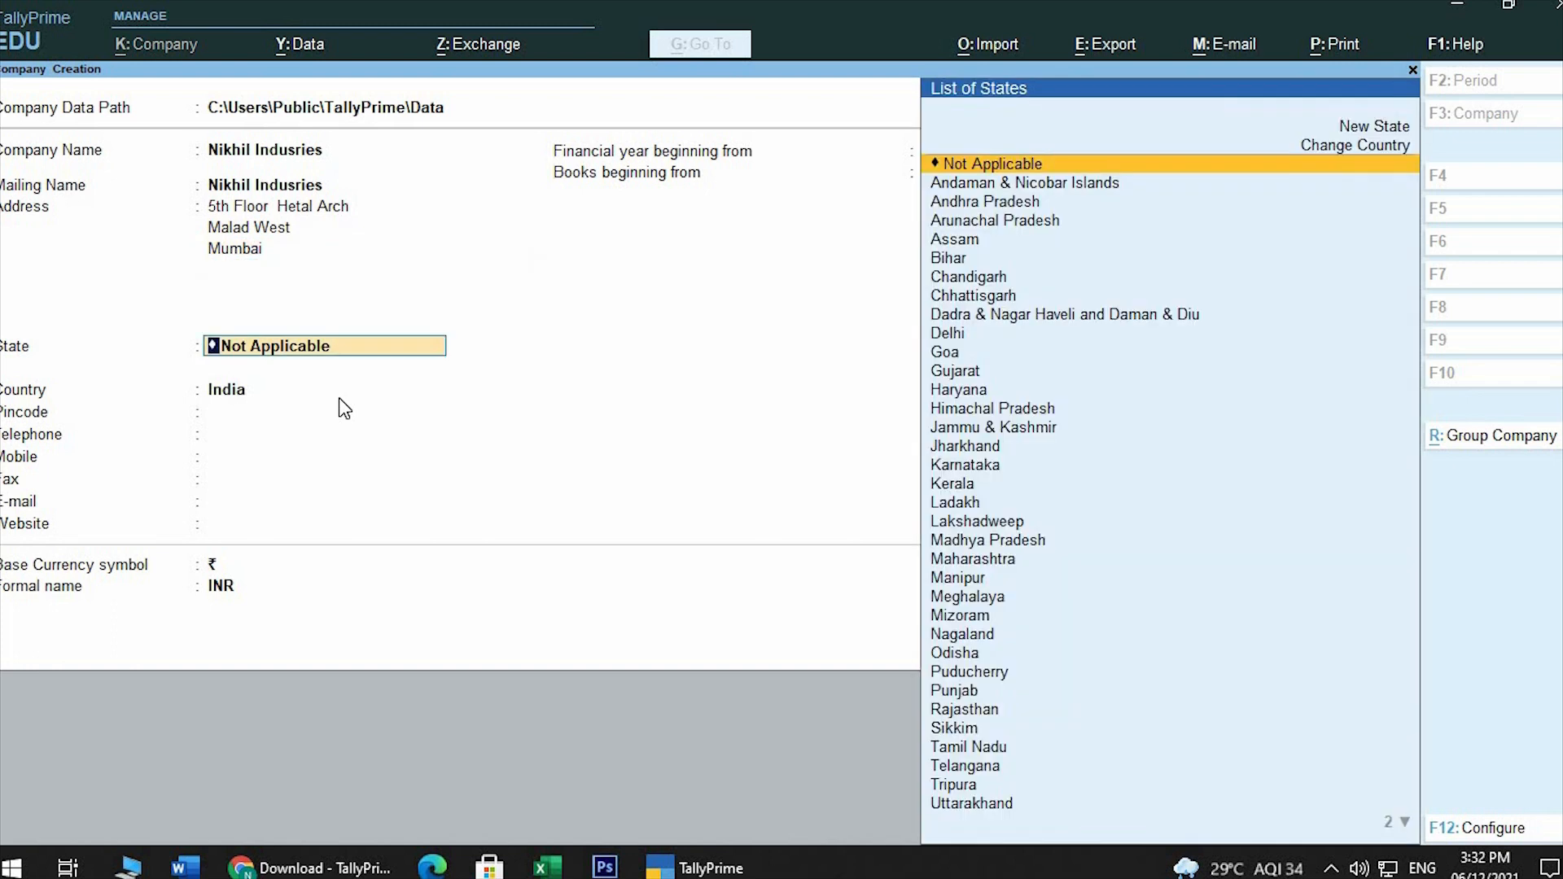
Set the company's state to Maharashtra and enter its postal pincode
{"action": "type", "text": "Ma"}
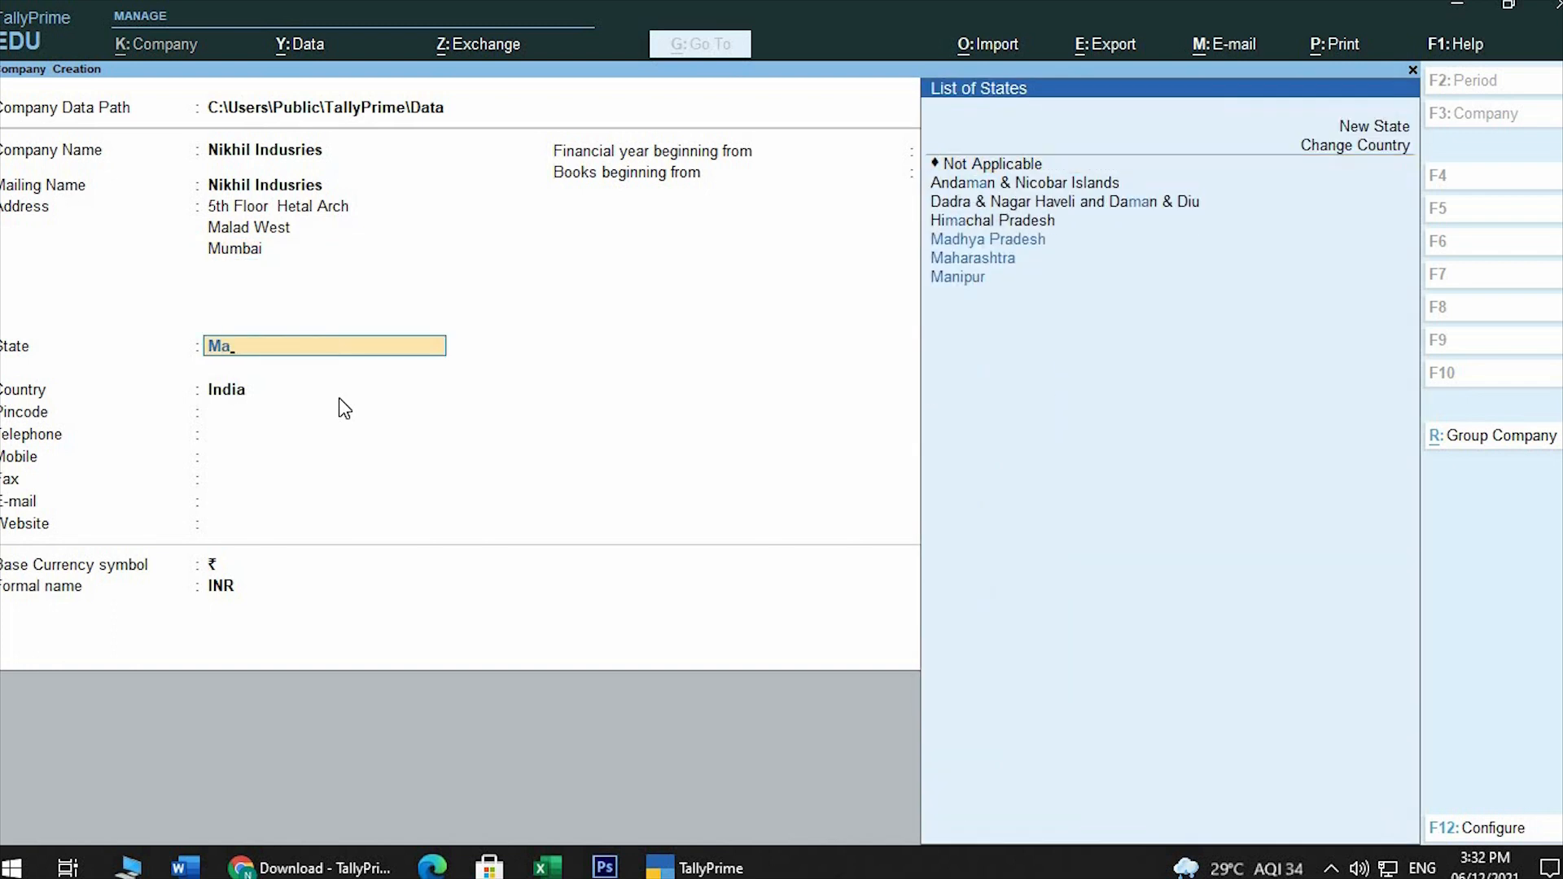
{"action": "key", "text": "Down"}
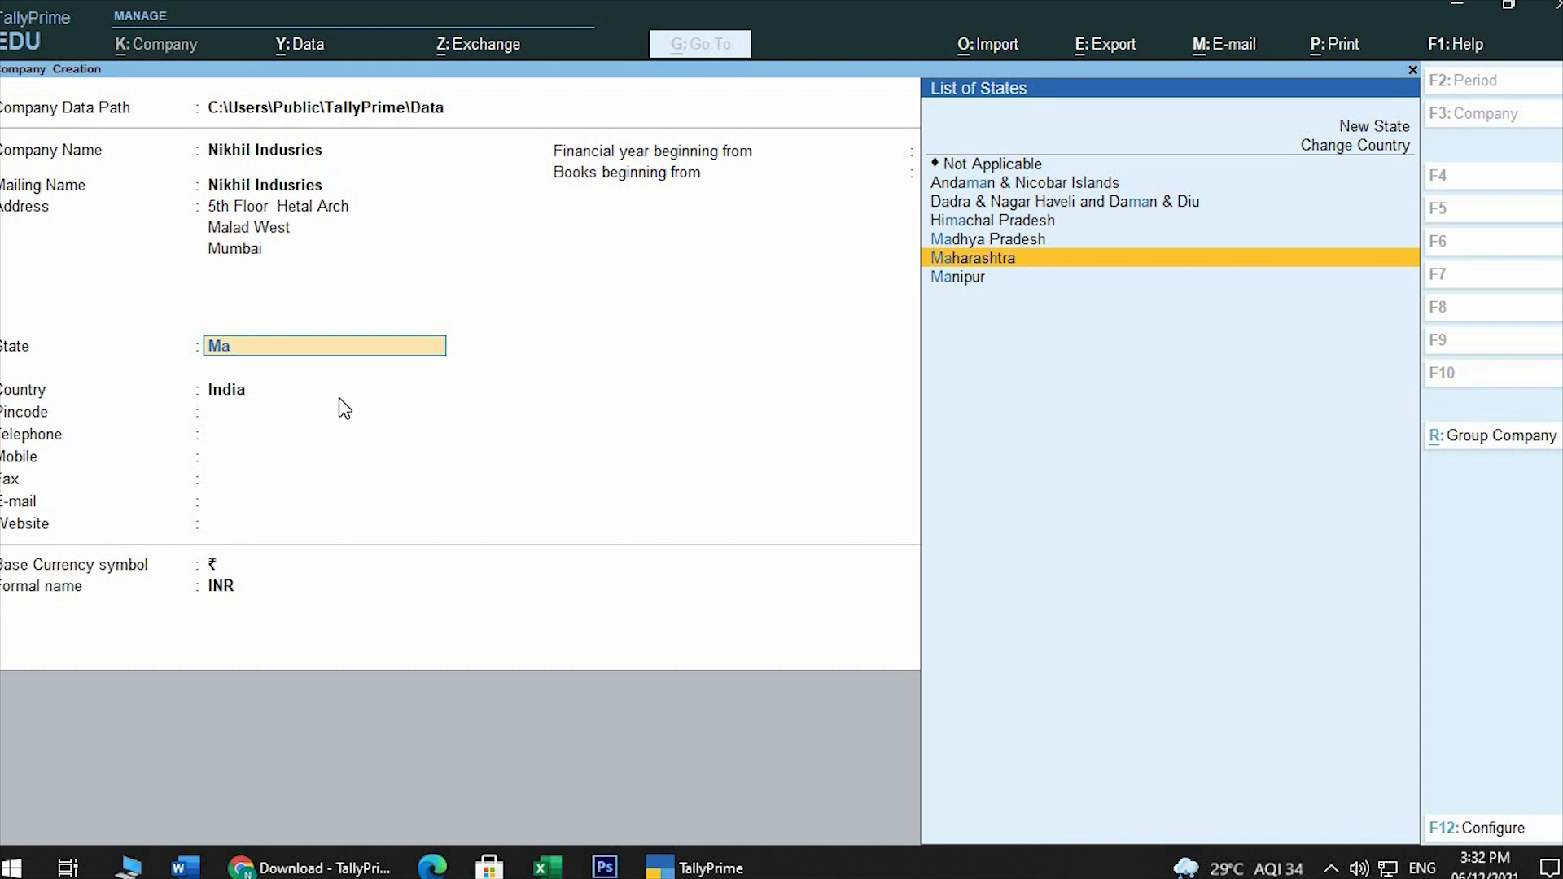
{"action": "key", "text": "Return"}
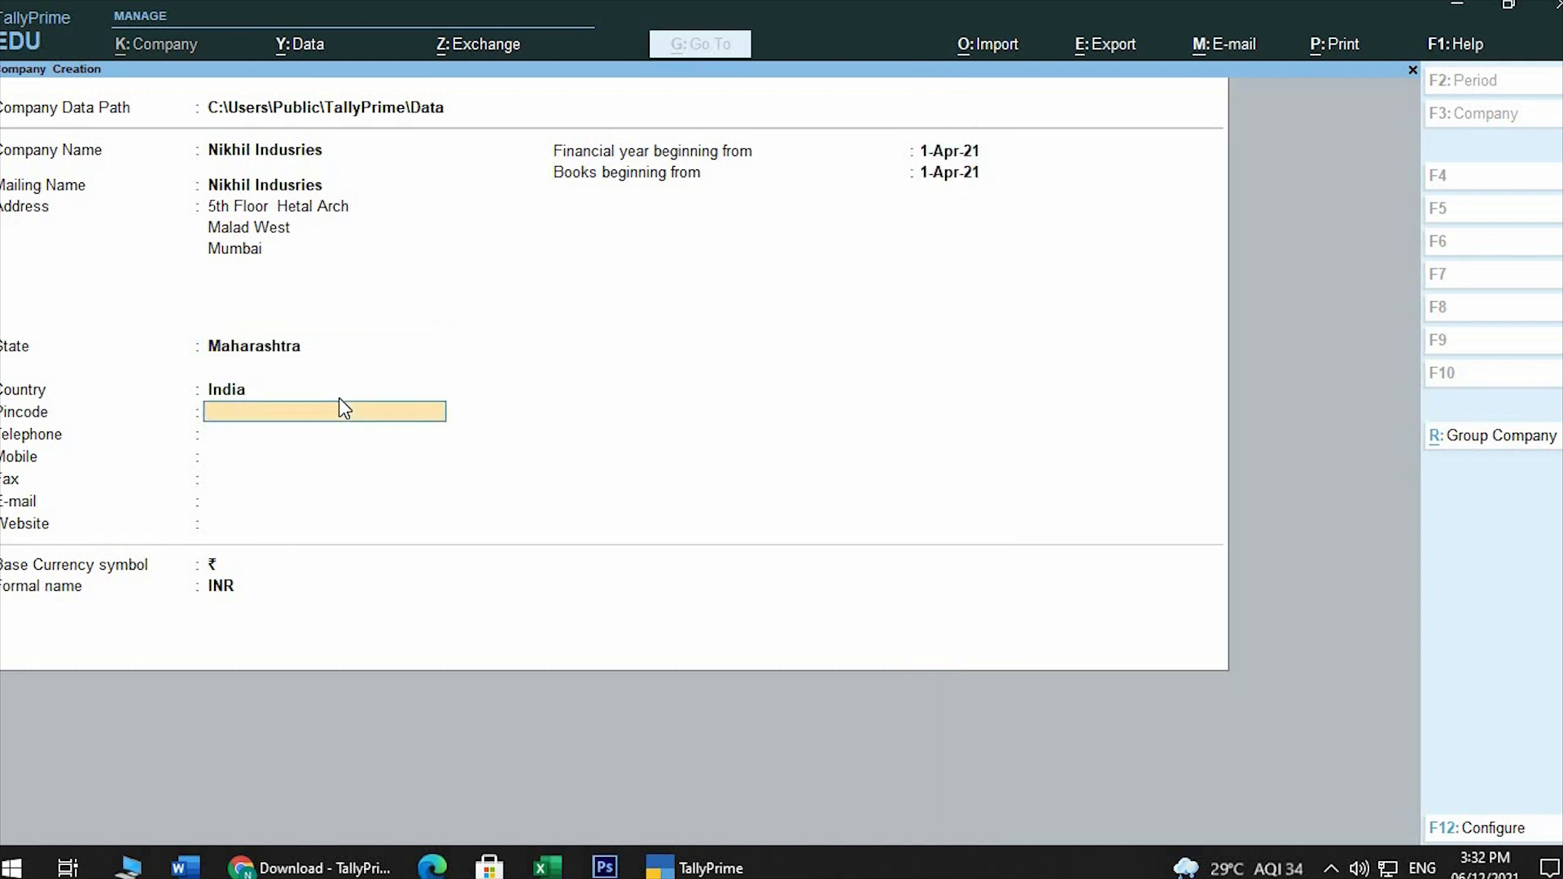
{"action": "type", "text": "400064"}
{"action": "key", "text": "Return"}
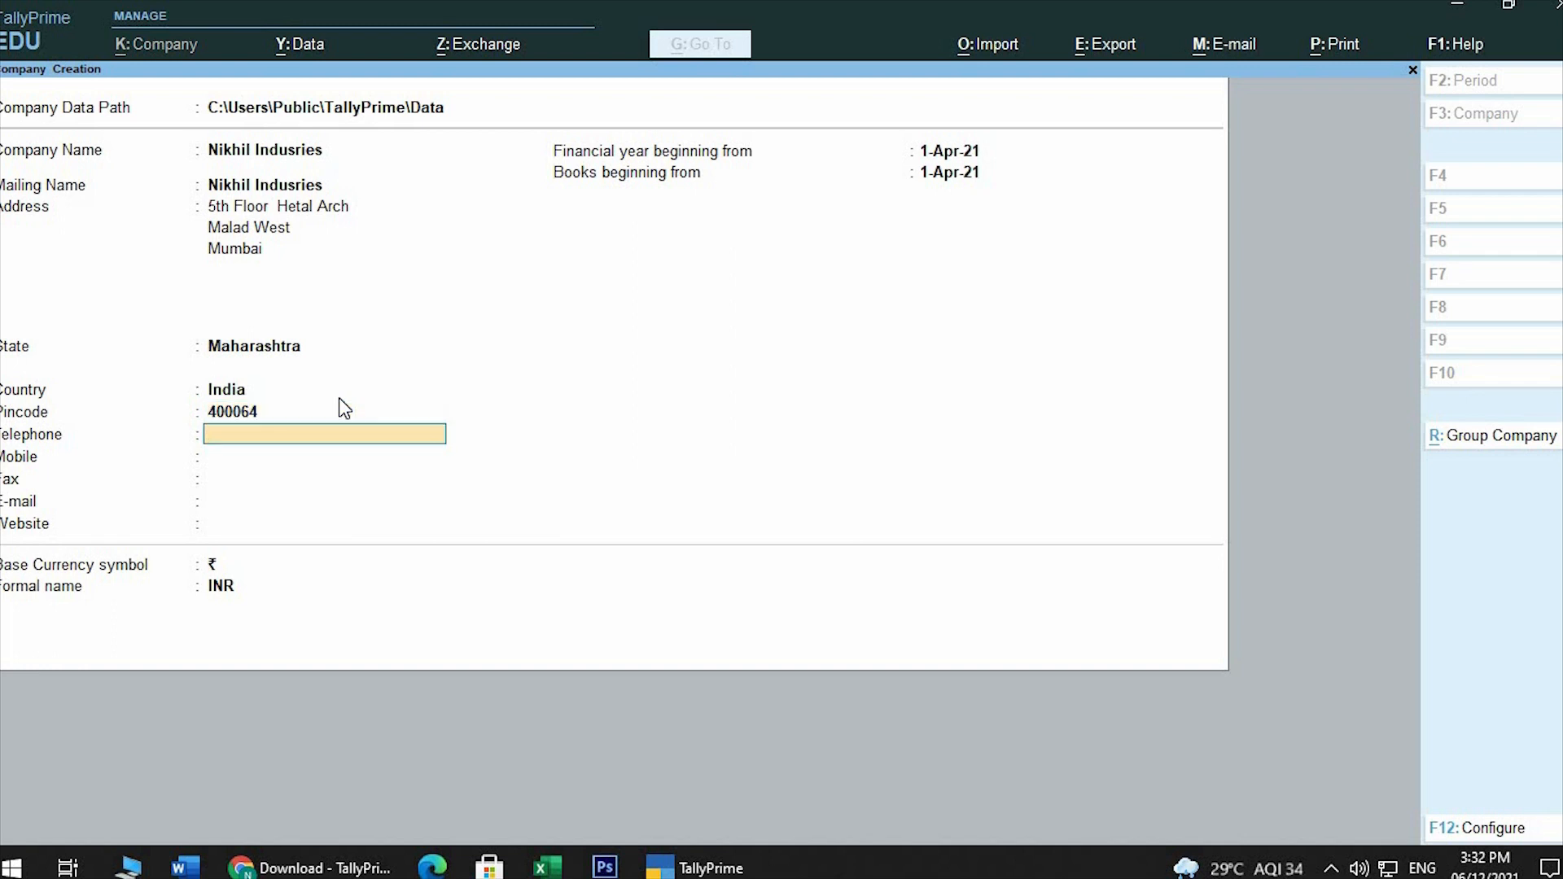
Enter the company's telephone and mobile numbers, leaving the fax number blank
{"action": "key", "text": "Return"}
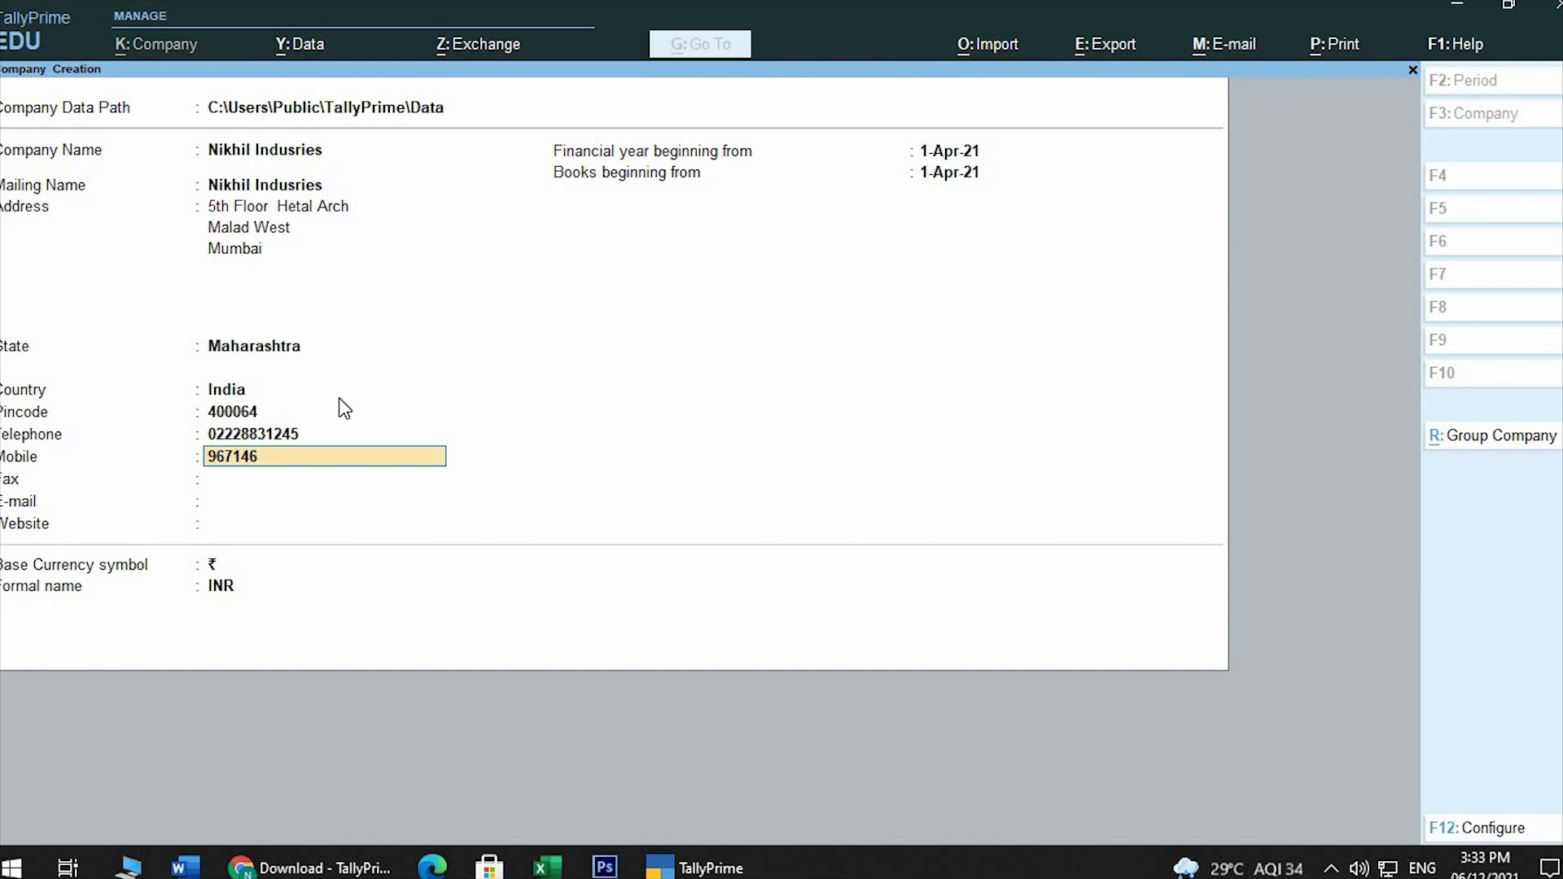
{"action": "key", "text": "Return"}
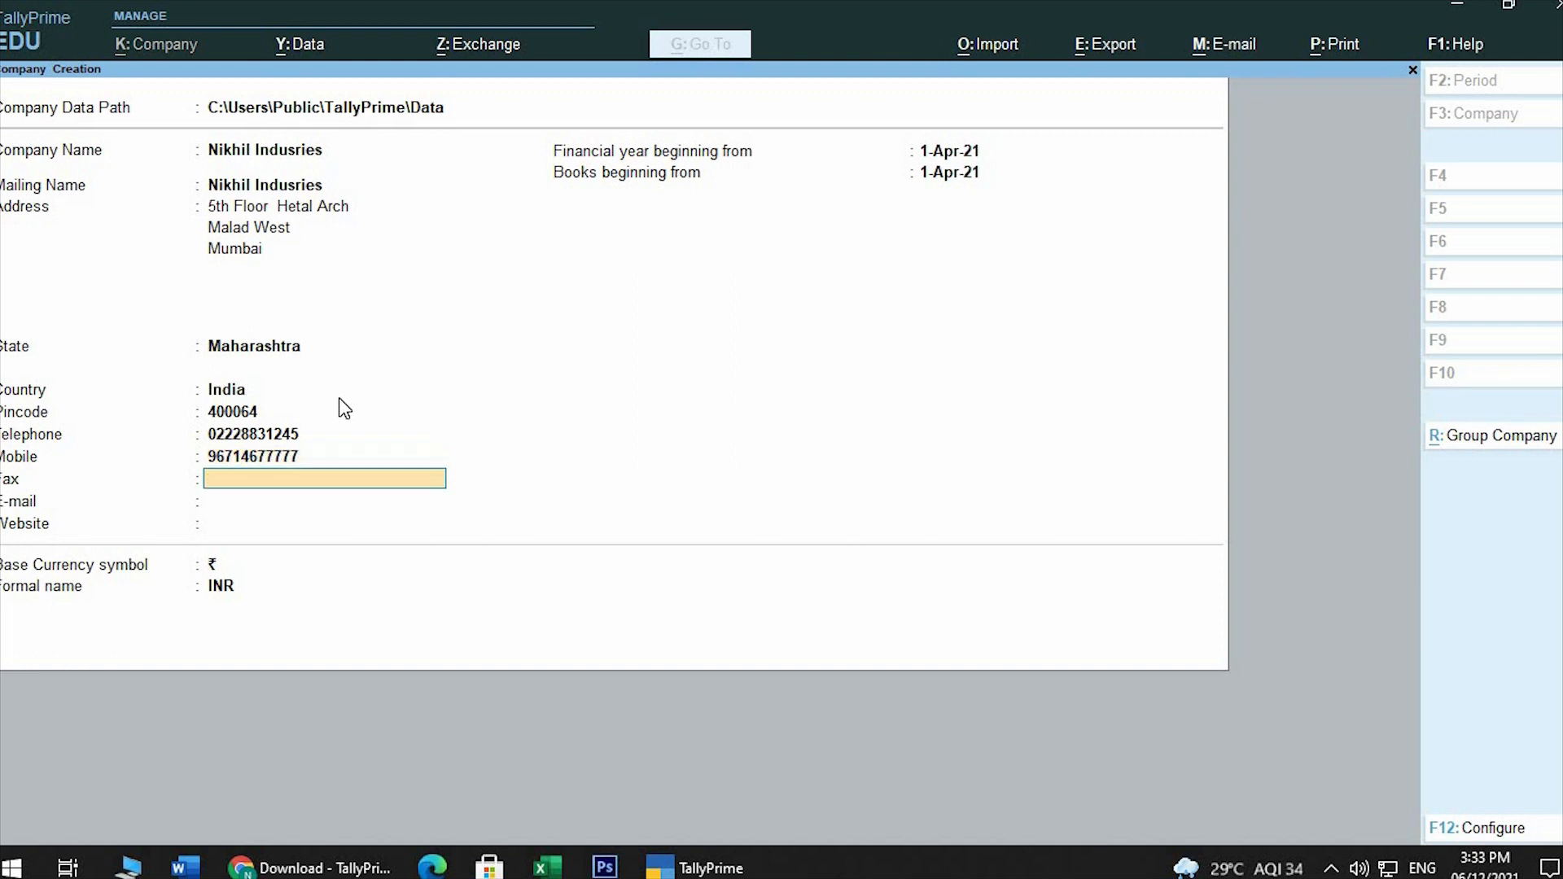
{"action": "key", "text": "Return"}
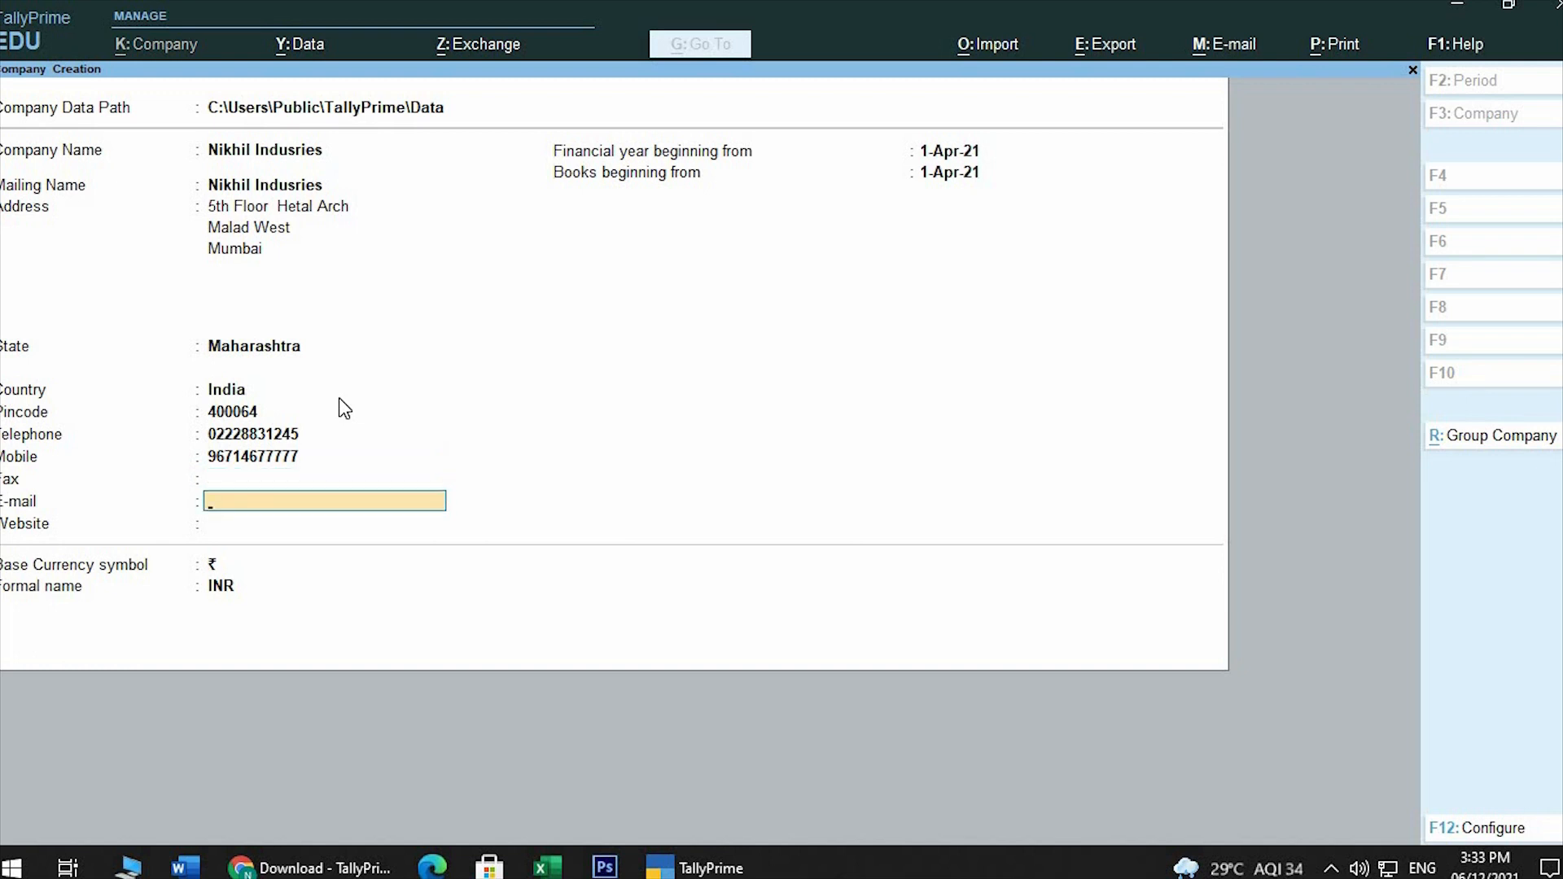
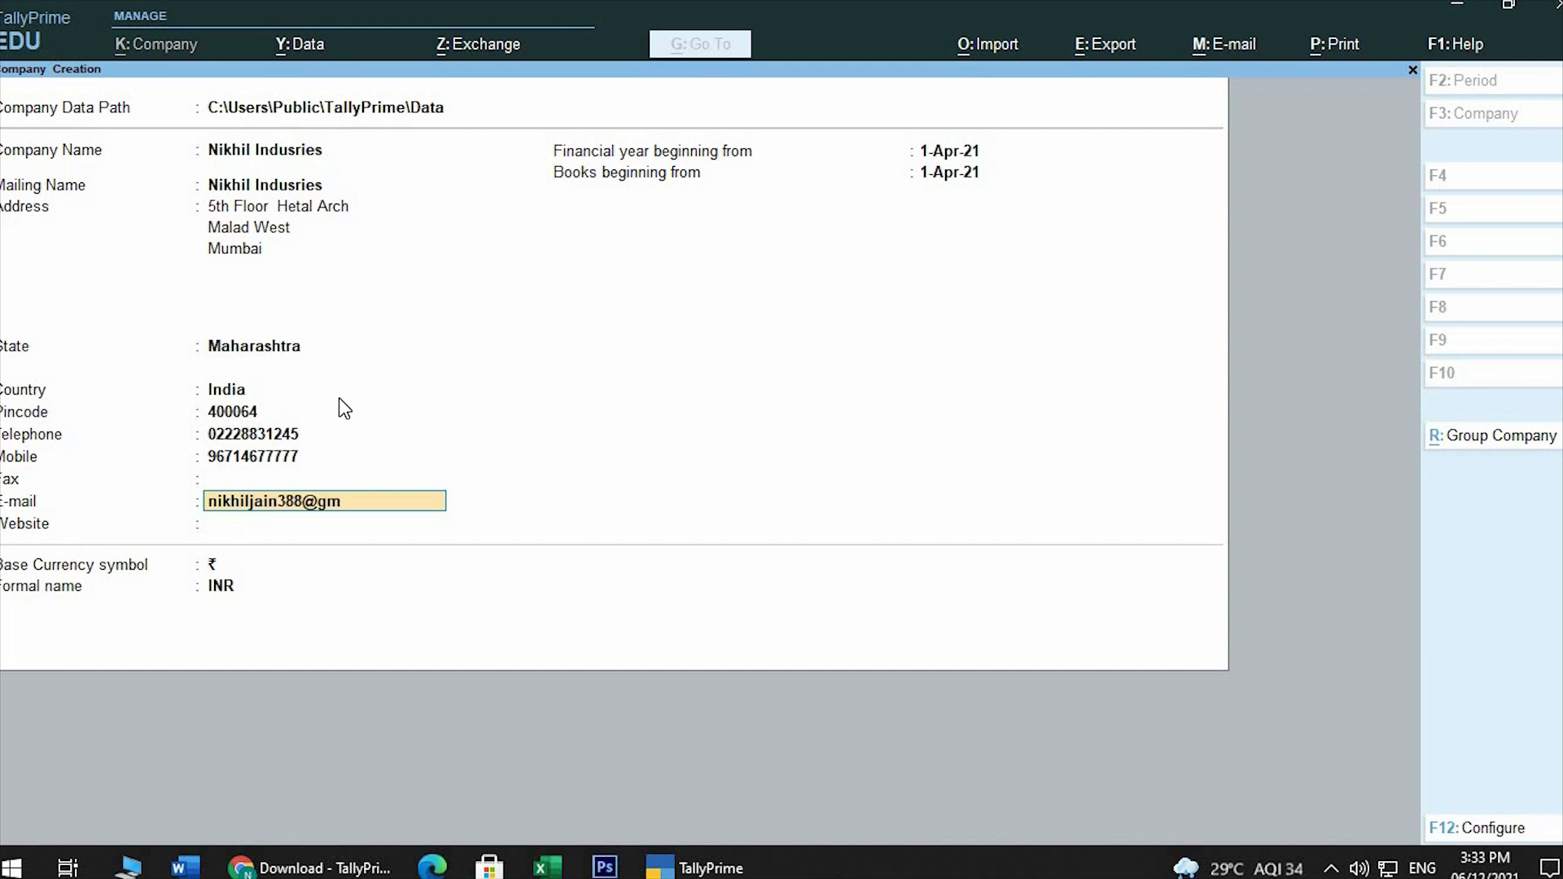
Enter the company's e-mail address without a website, and accept 1-Apr-21 as the financial year's beginning
{"action": "key", "text": "Return"}
{"action": "key", "text": "Return"}
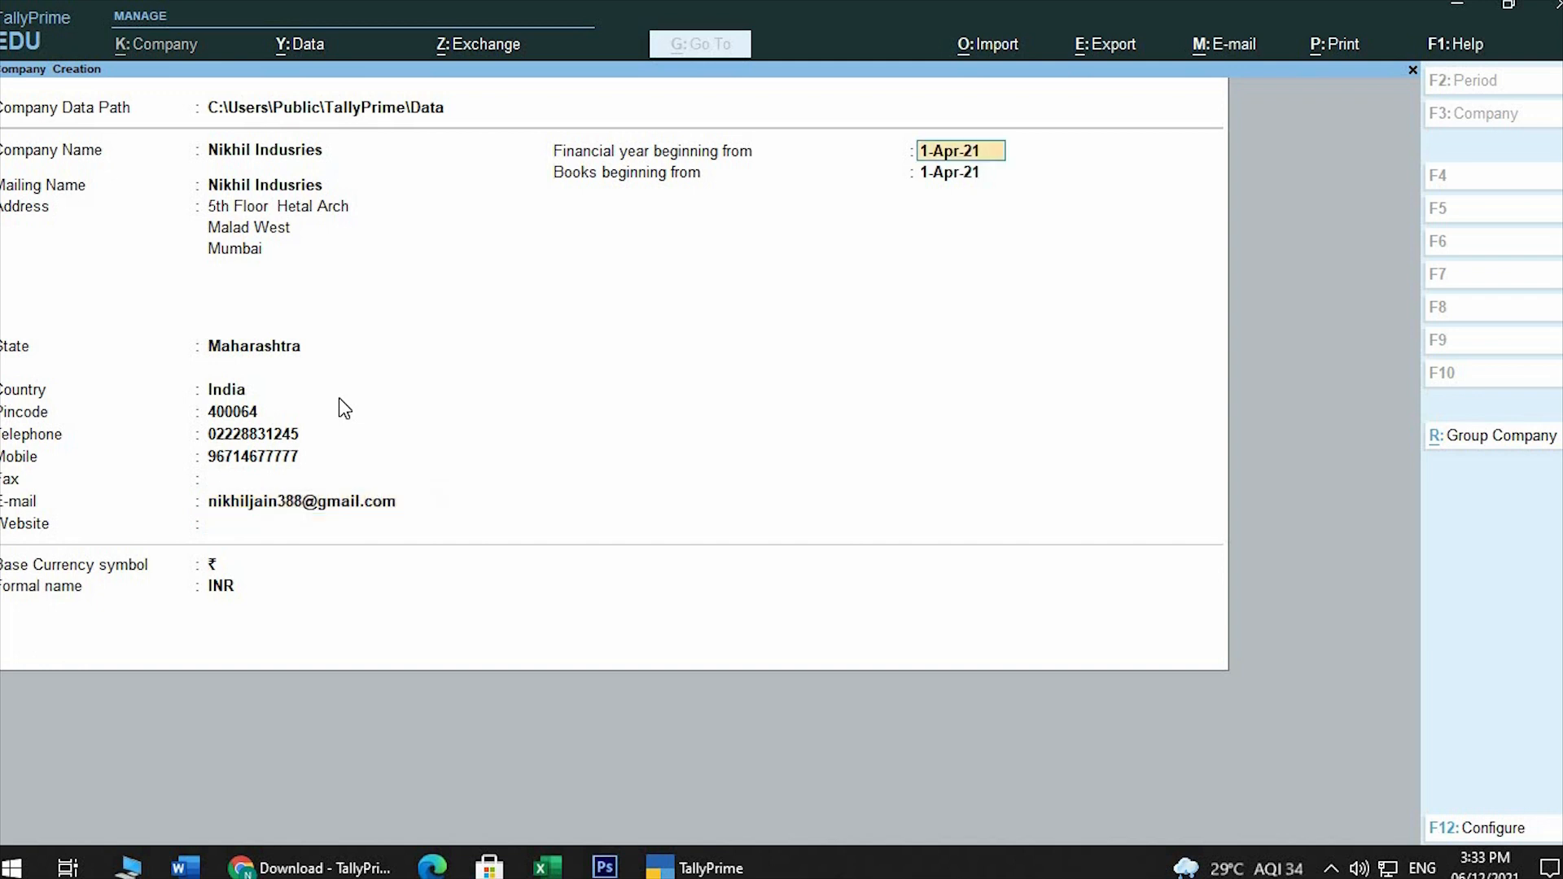
{"action": "key", "text": "Return"}
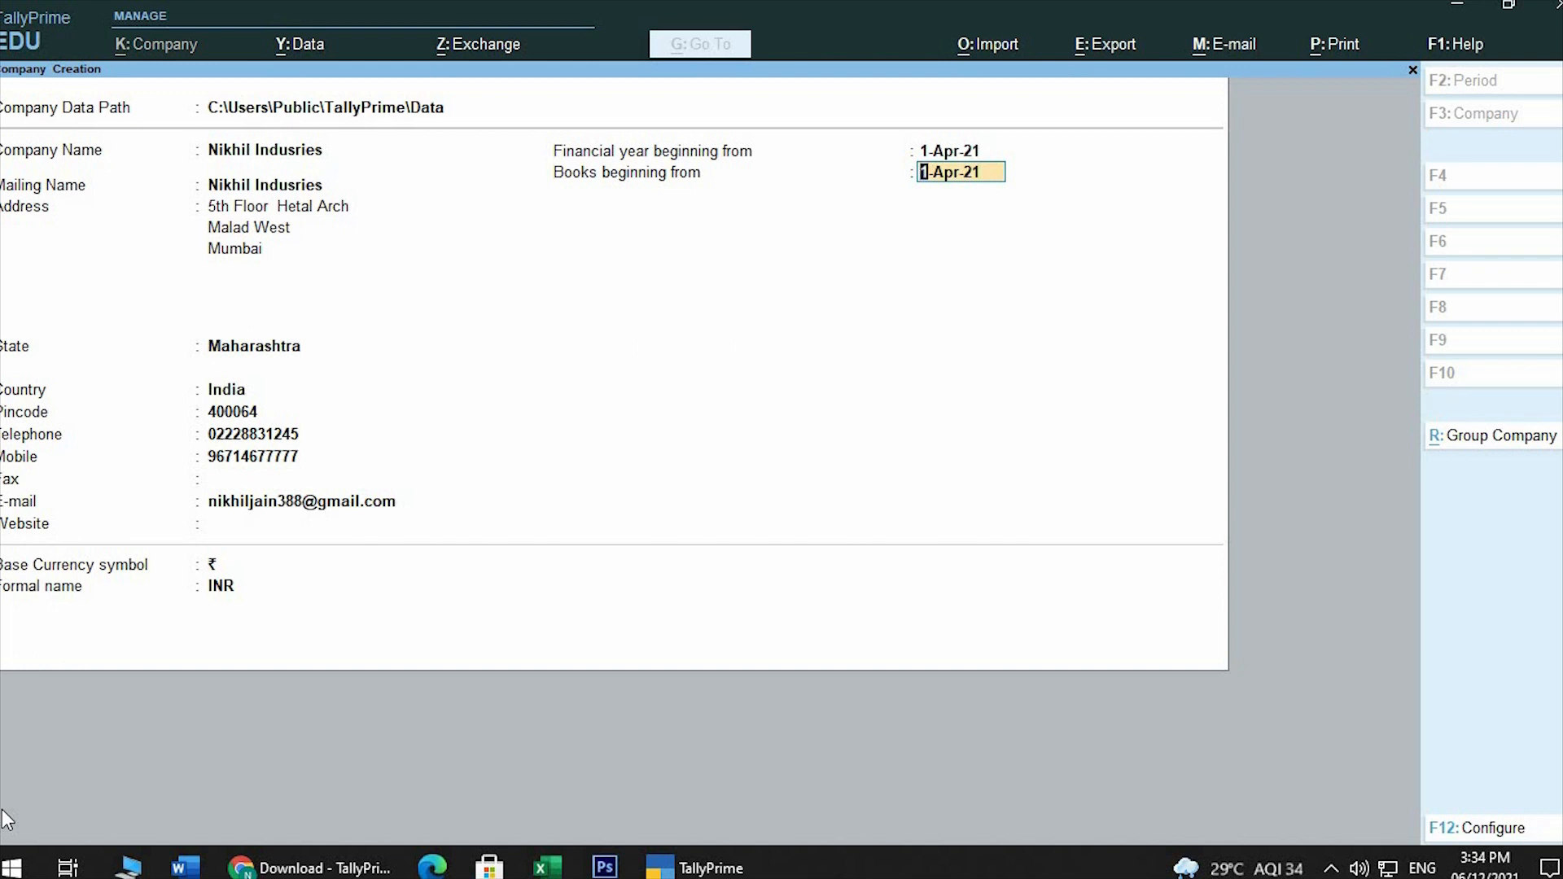
Set the books beginning date to 1-Apr-21 and create the company with ₹ and INR as its base currency
{"action": "type", "text": "1.11.2021"}
{"action": "key", "text": "BackSpace"}
{"action": "type", "text": "1.4.2021"}
{"action": "key", "text": "Return"}
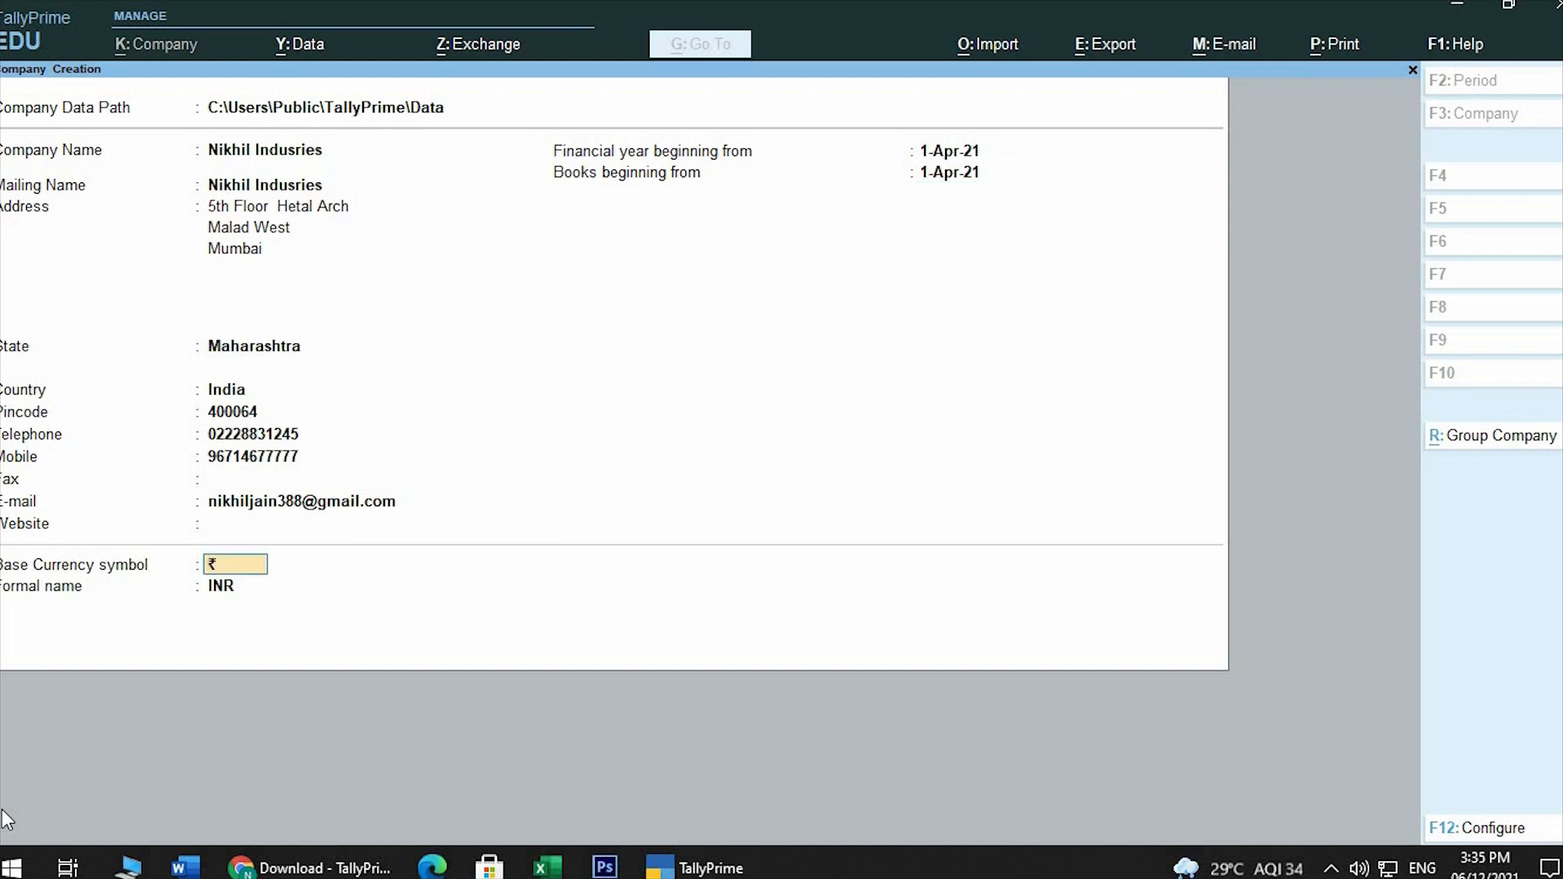
{"action": "key", "text": "Return"}
{"action": "key", "text": "Return"}
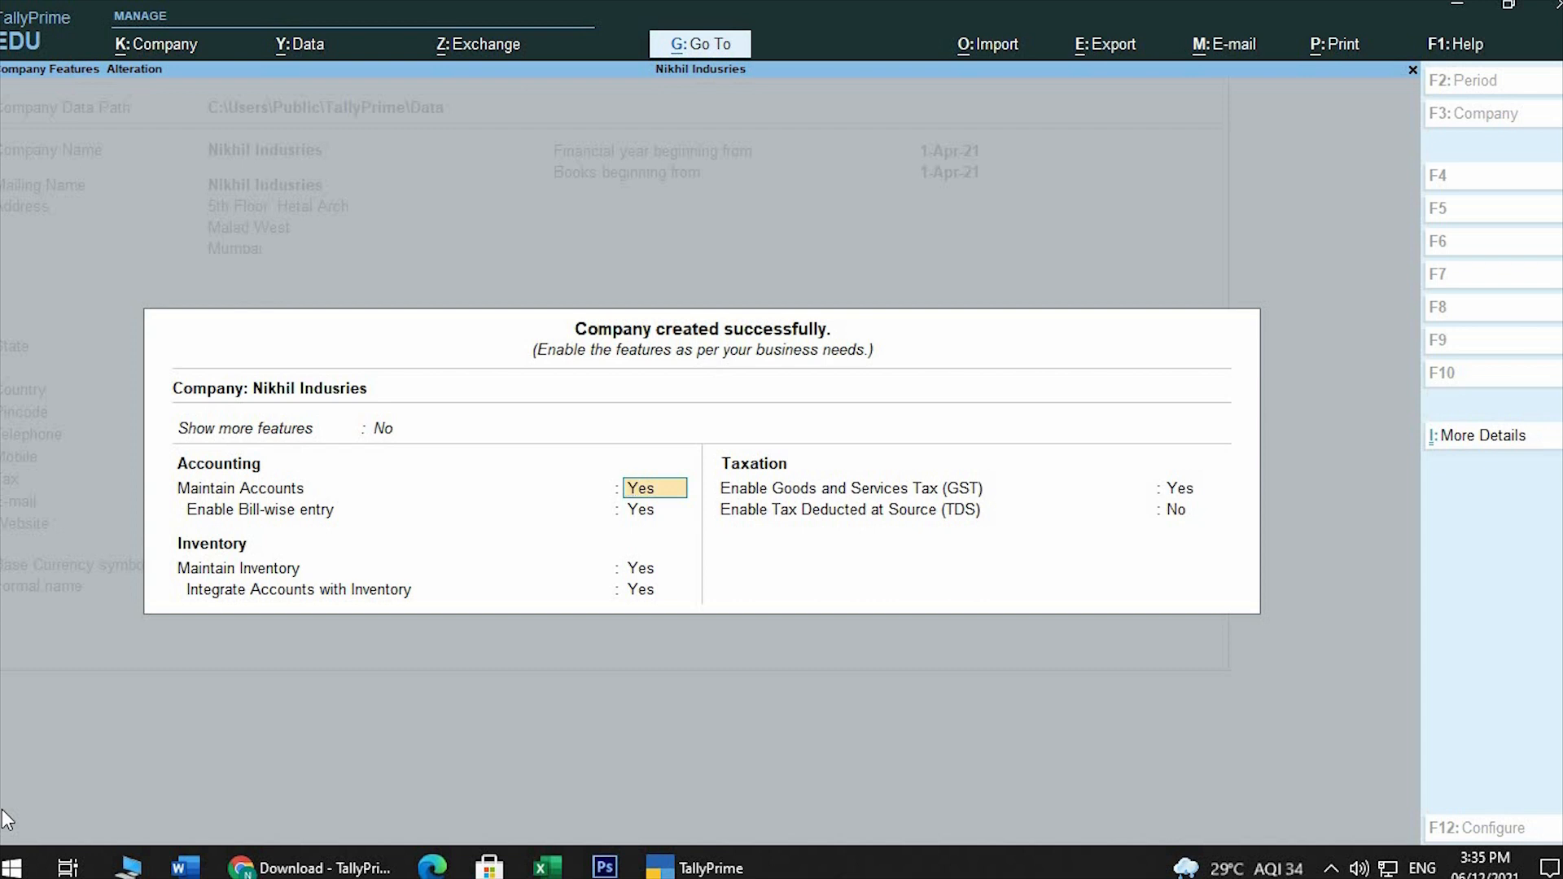
Keep the accounting and inventory features enabled, set GST and TDS to No, and accept the company features
{"action": "key", "text": "Return"}
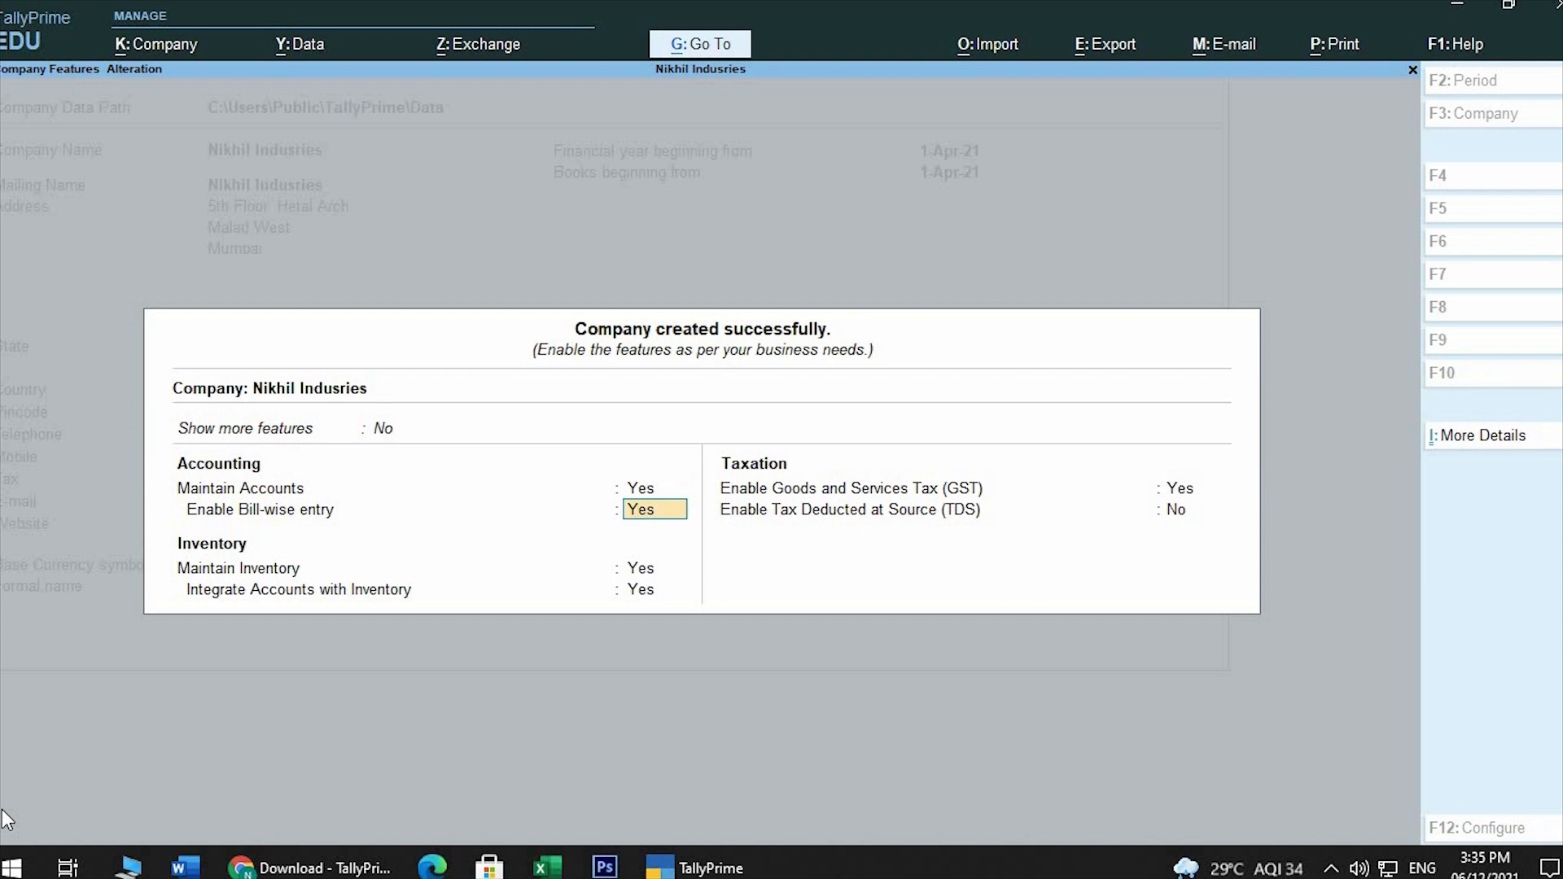
{"action": "key", "text": "Return"}
{"action": "key", "text": "Return"}
{"action": "key", "text": "Return"}
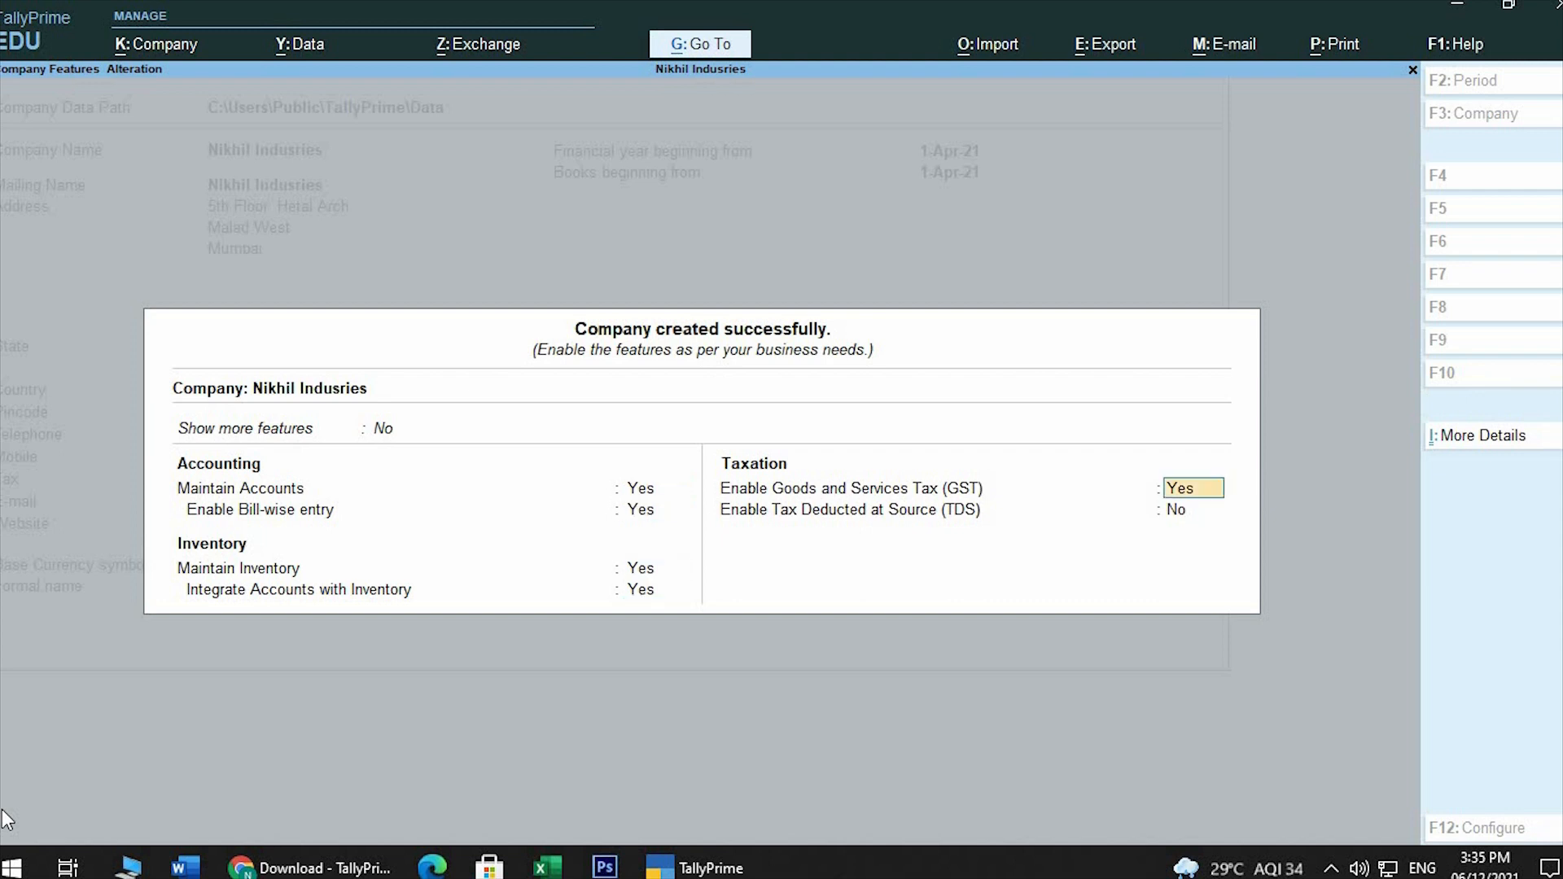
{"action": "type", "text": "no"}
{"action": "key", "text": "Return"}
{"action": "type", "text": "n"}
{"action": "key", "text": "Return"}
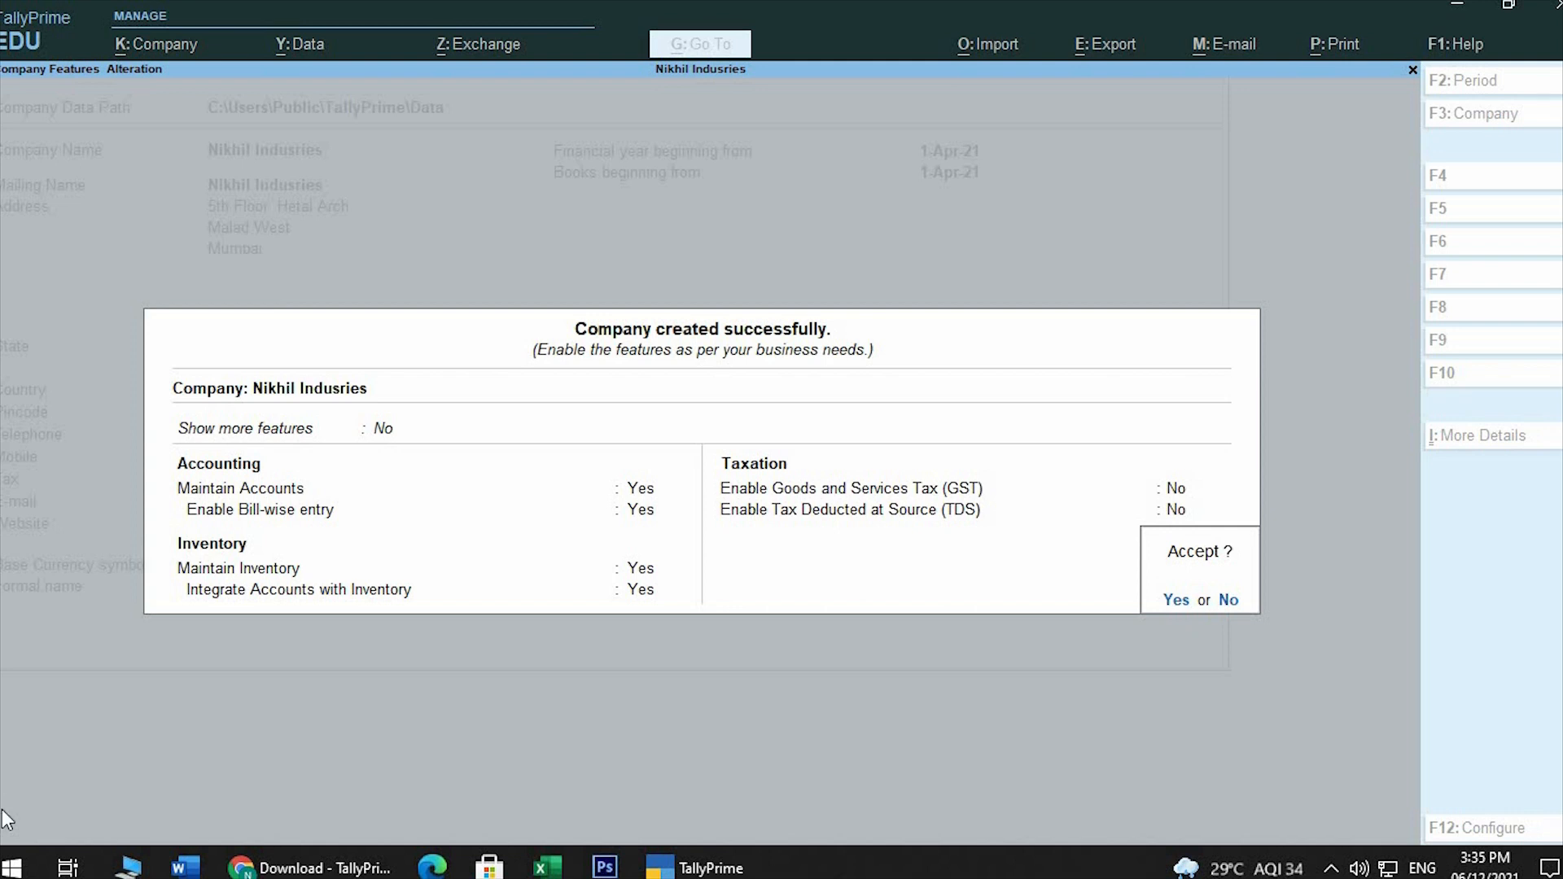
{"action": "key", "text": "y"}
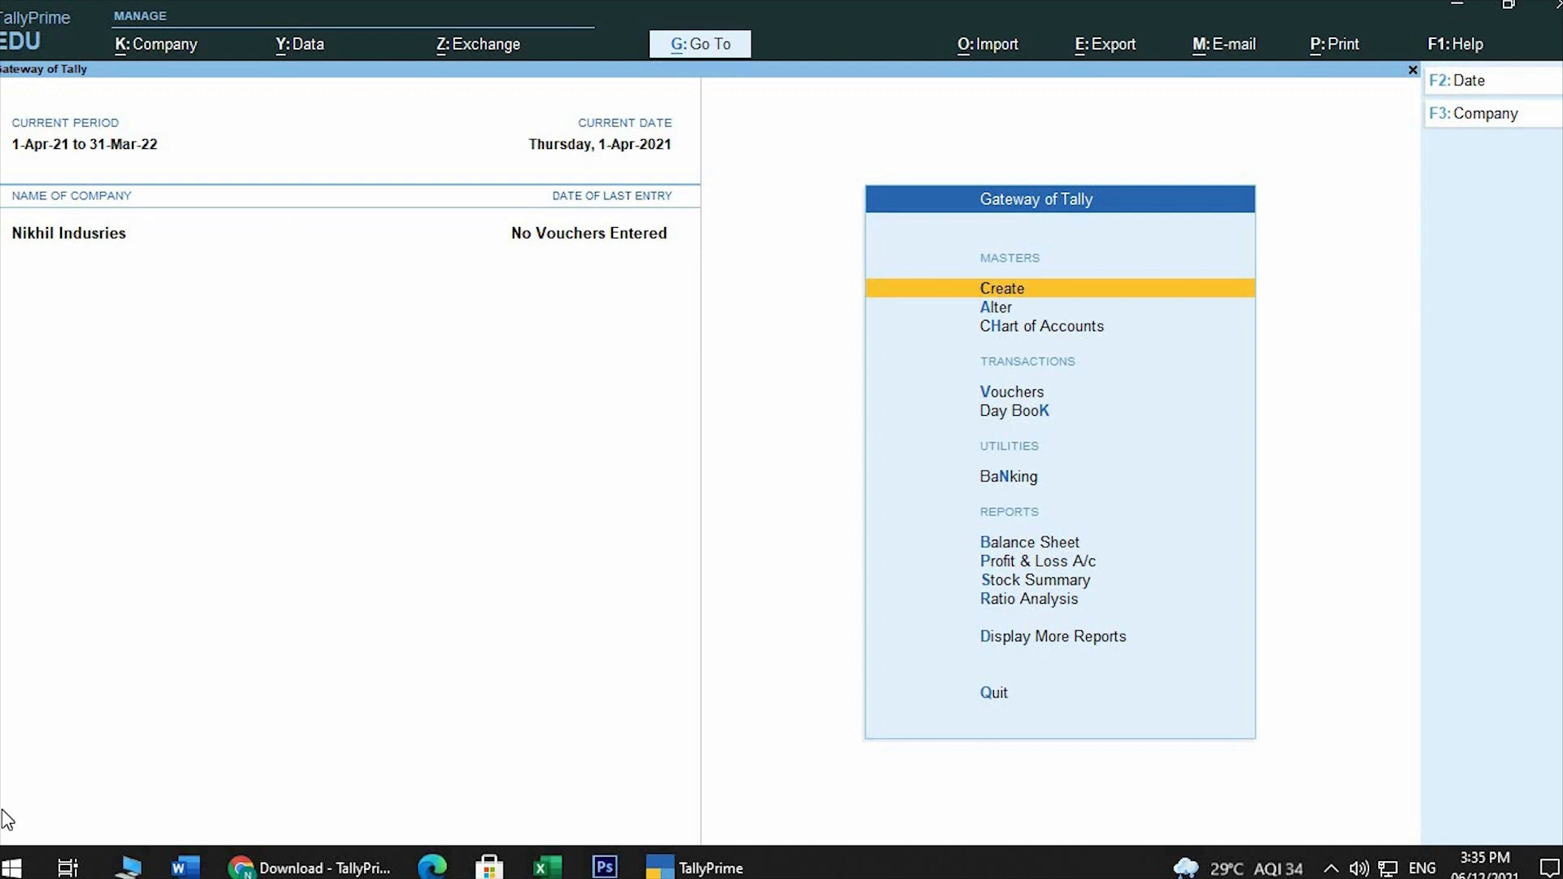
Start a new ledger master named Alfatech Solution Pvt Ltd, leaving the alias blank
{"action": "key", "text": "Return"}
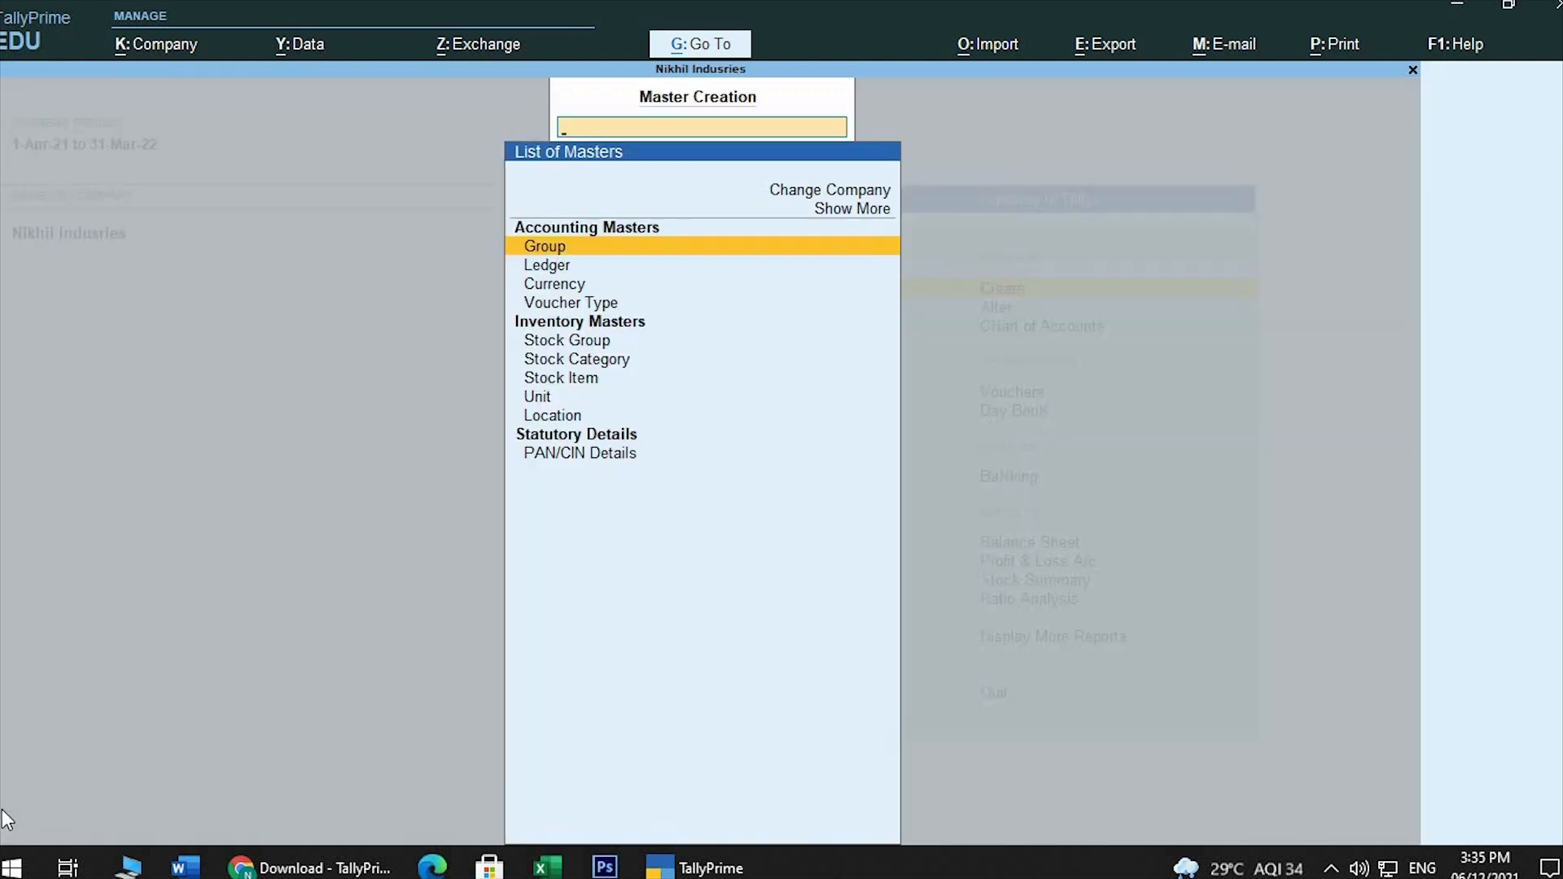
{"action": "key", "text": "Down"}
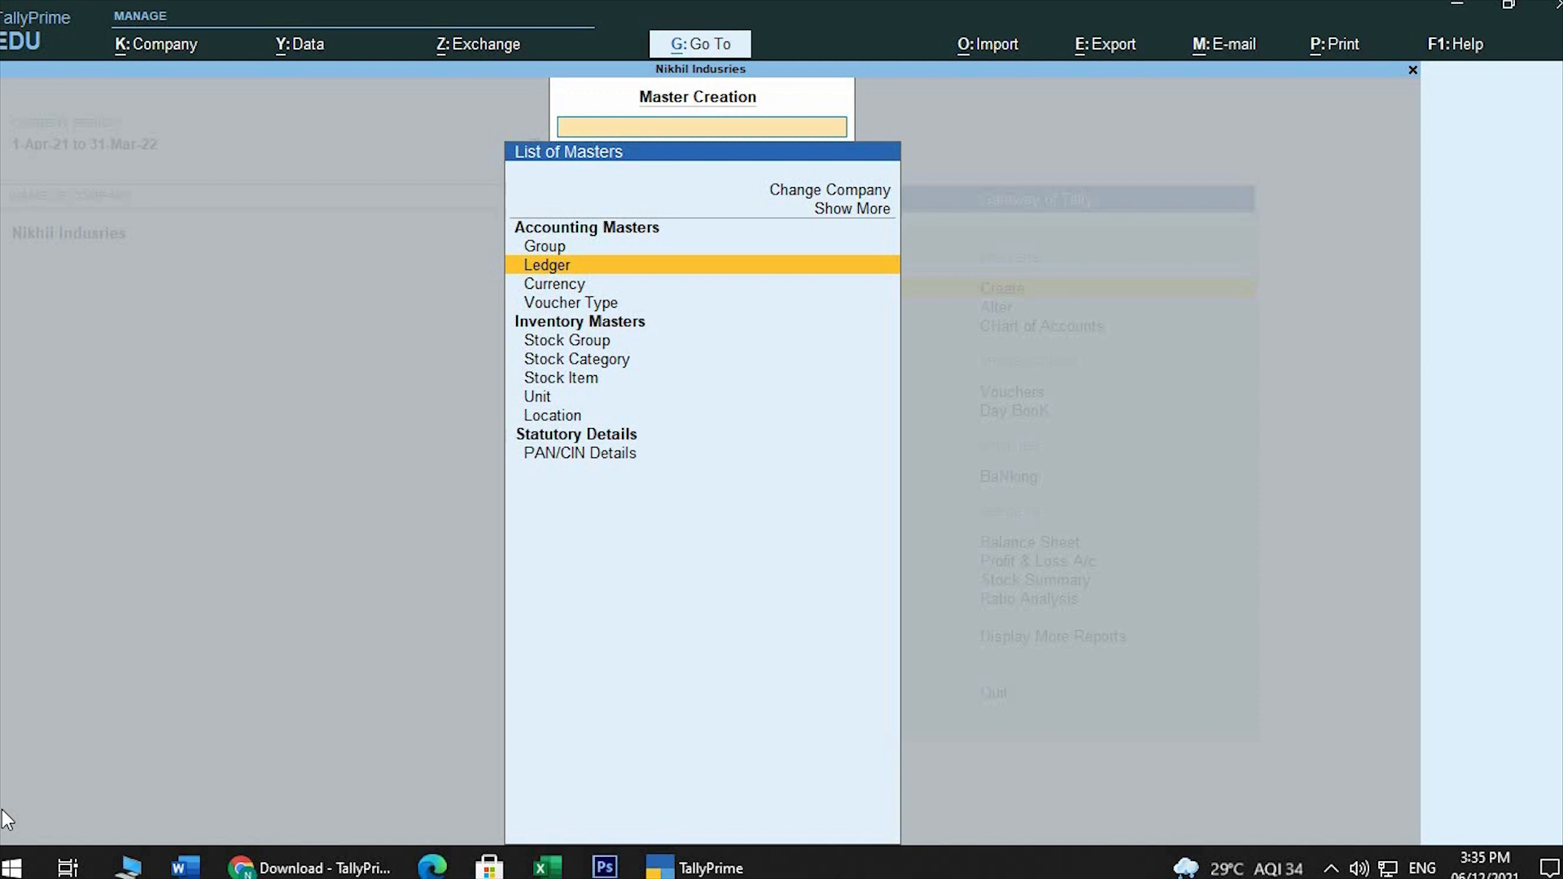
{"action": "key", "text": "Return"}
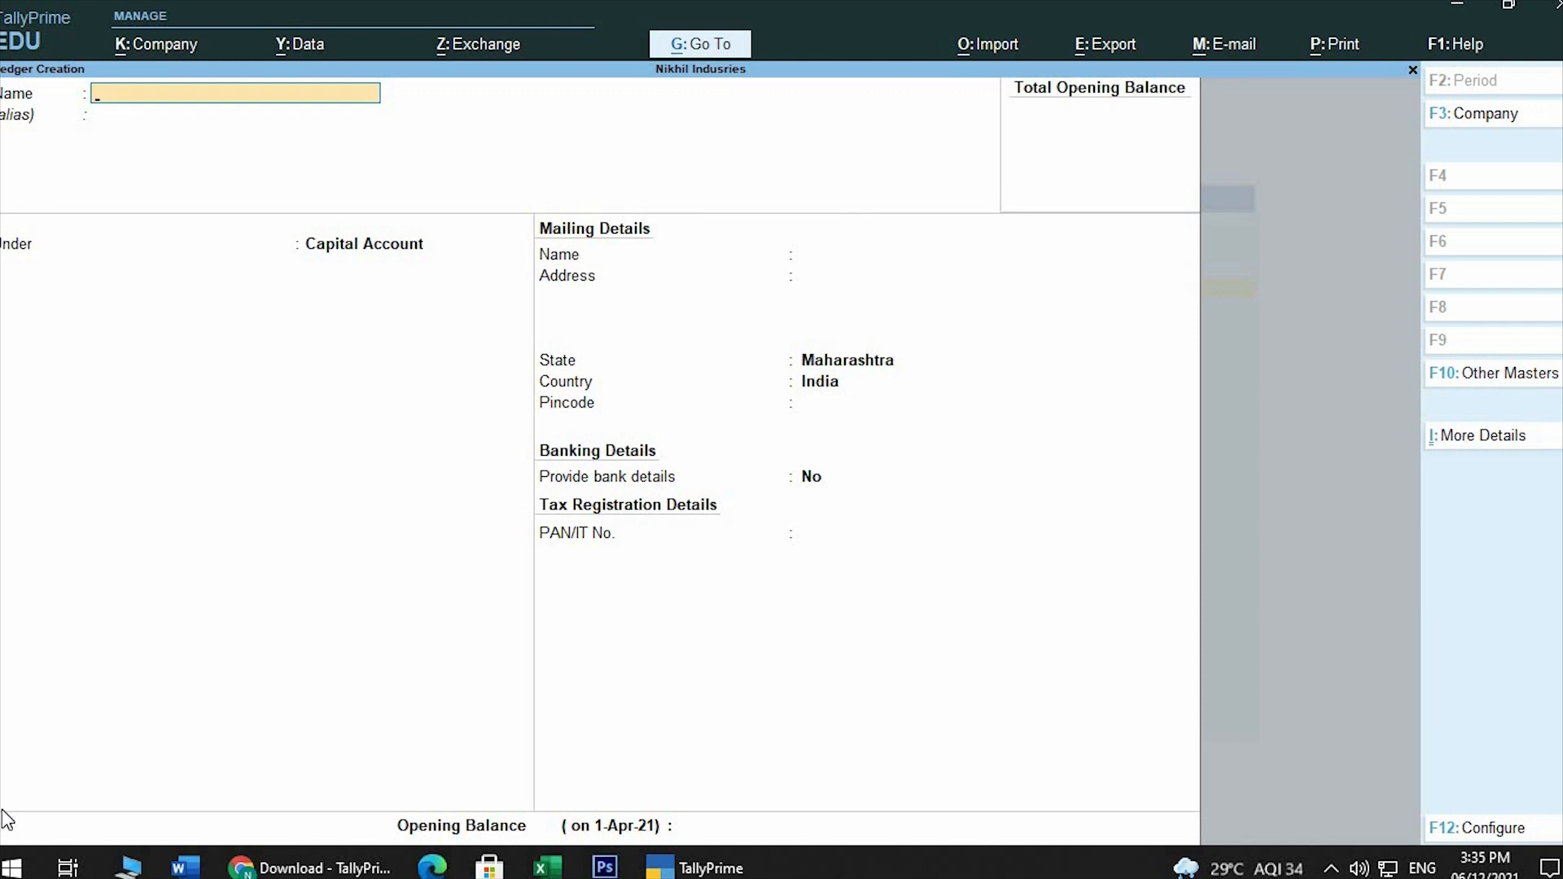
{"action": "type", "text": "Alfatech Solution"}
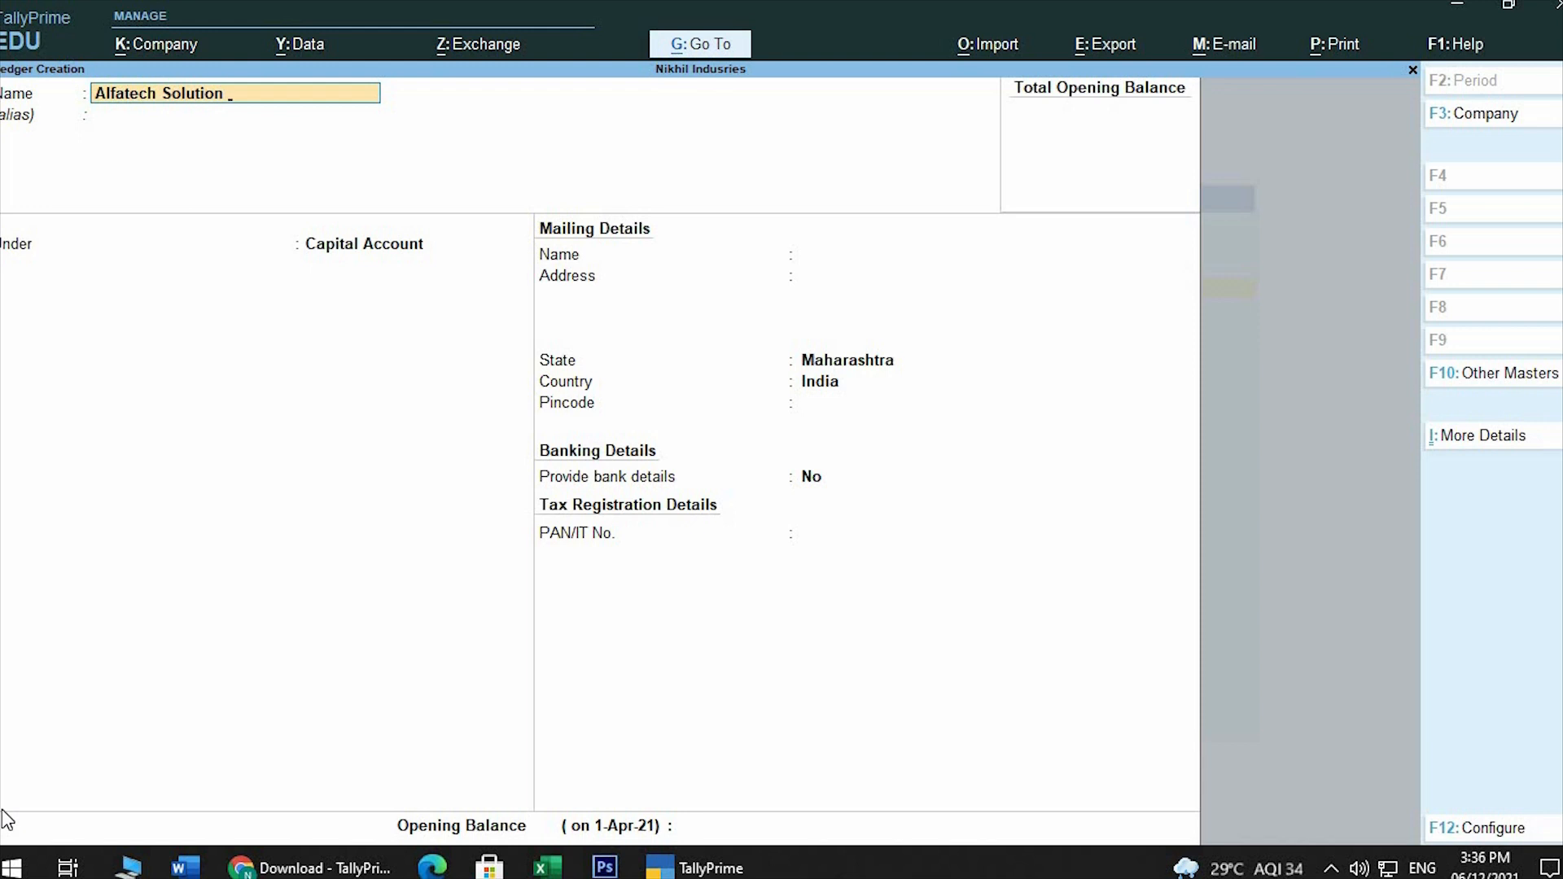
{"action": "type", "text": " Pvt Lts"}
{"action": "key", "text": "Return"}
{"action": "key", "text": "BackSpace"}
{"action": "key", "text": "BackSpace"}
{"action": "type", "text": "d"}
{"action": "key", "text": "Return"}
{"action": "key", "text": "Return"}
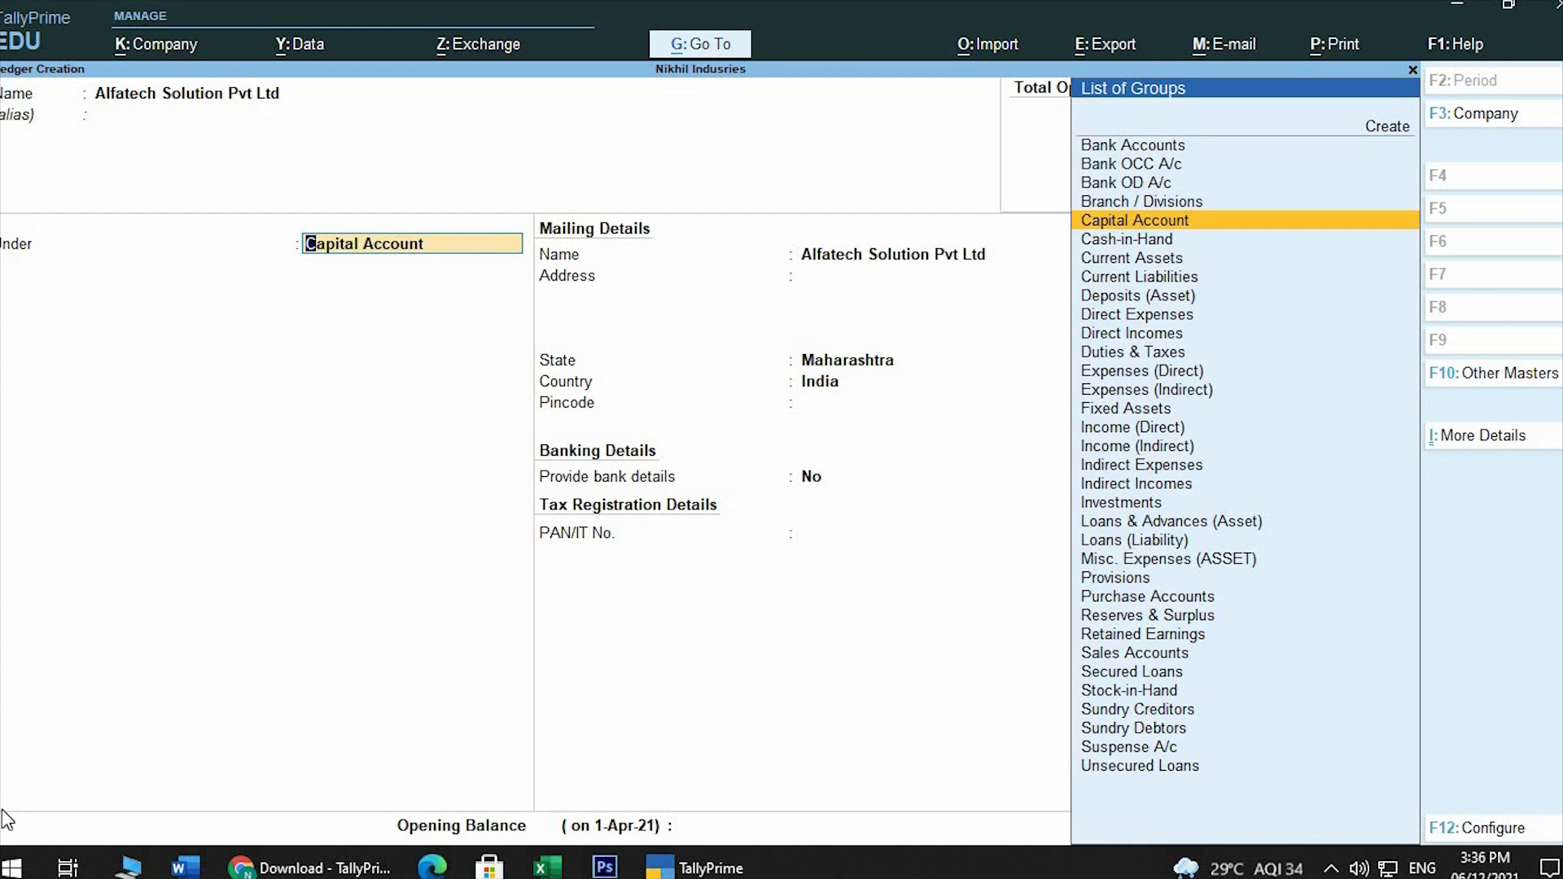
Place the ledger under Sundry Creditors, keeping bill-by-bill balances on, no default credit period and the credit days check off
{"action": "type", "text": "Sun"}
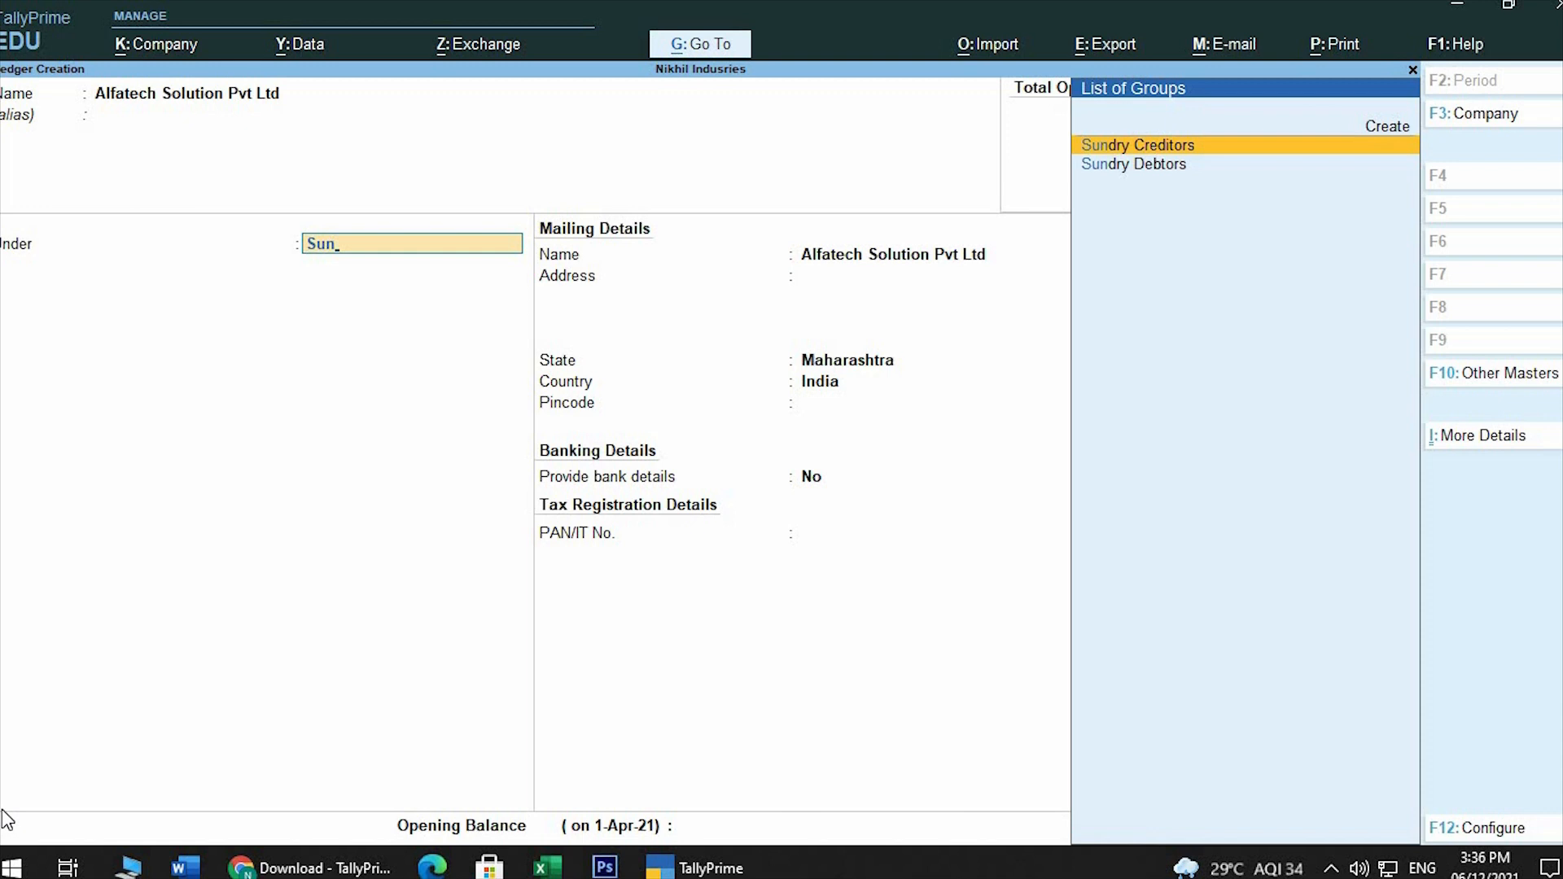
{"action": "key", "text": "Return"}
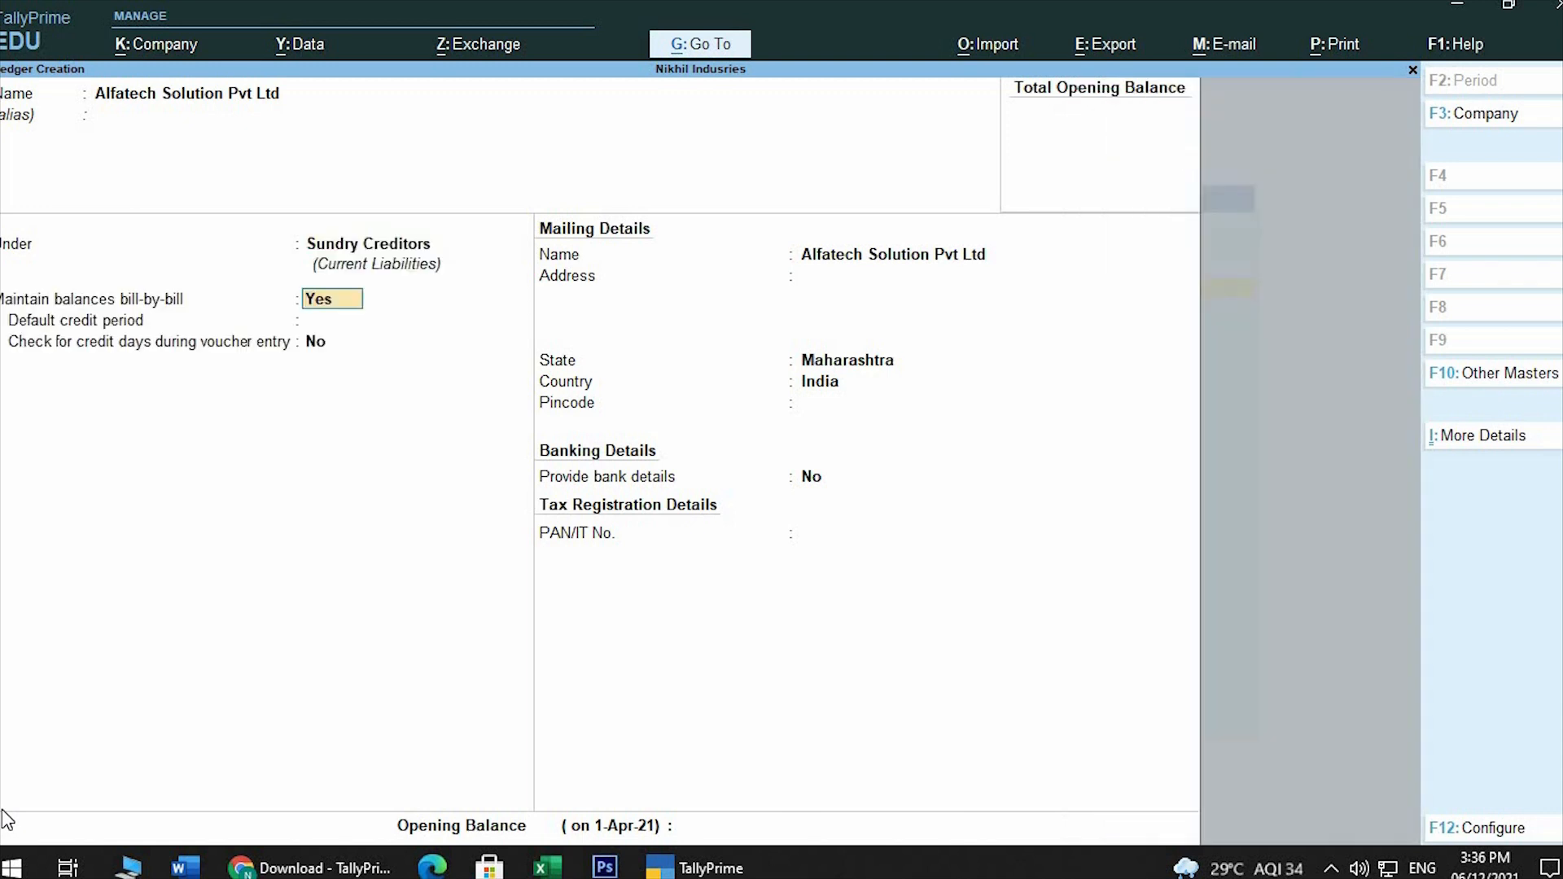
{"action": "key", "text": "Return"}
{"action": "key", "text": "Return"}
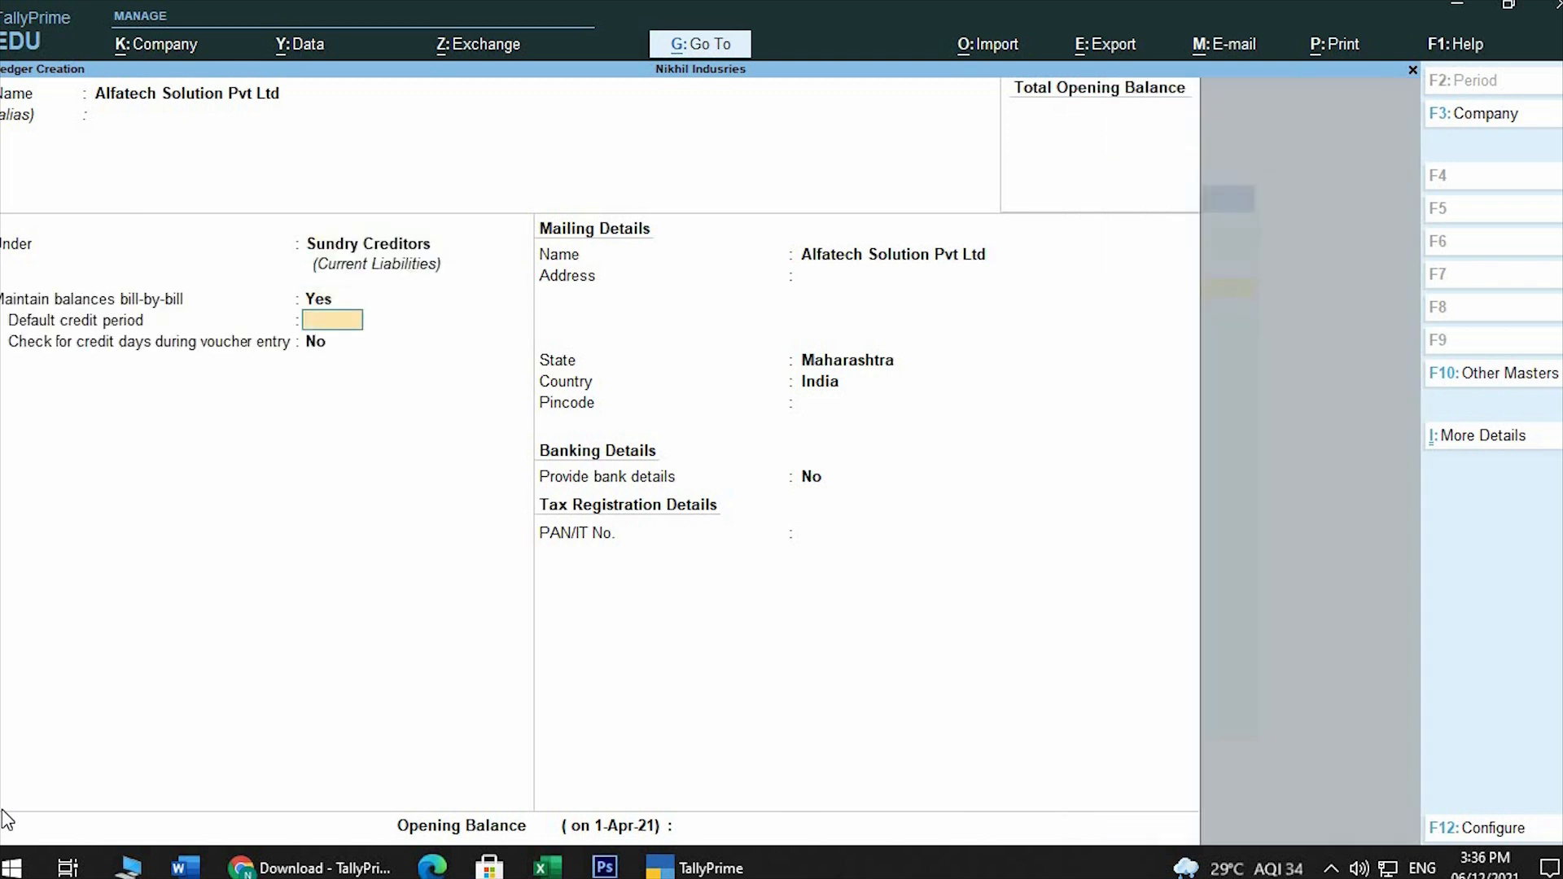
{"action": "key", "text": "Return"}
{"action": "key", "text": "Return"}
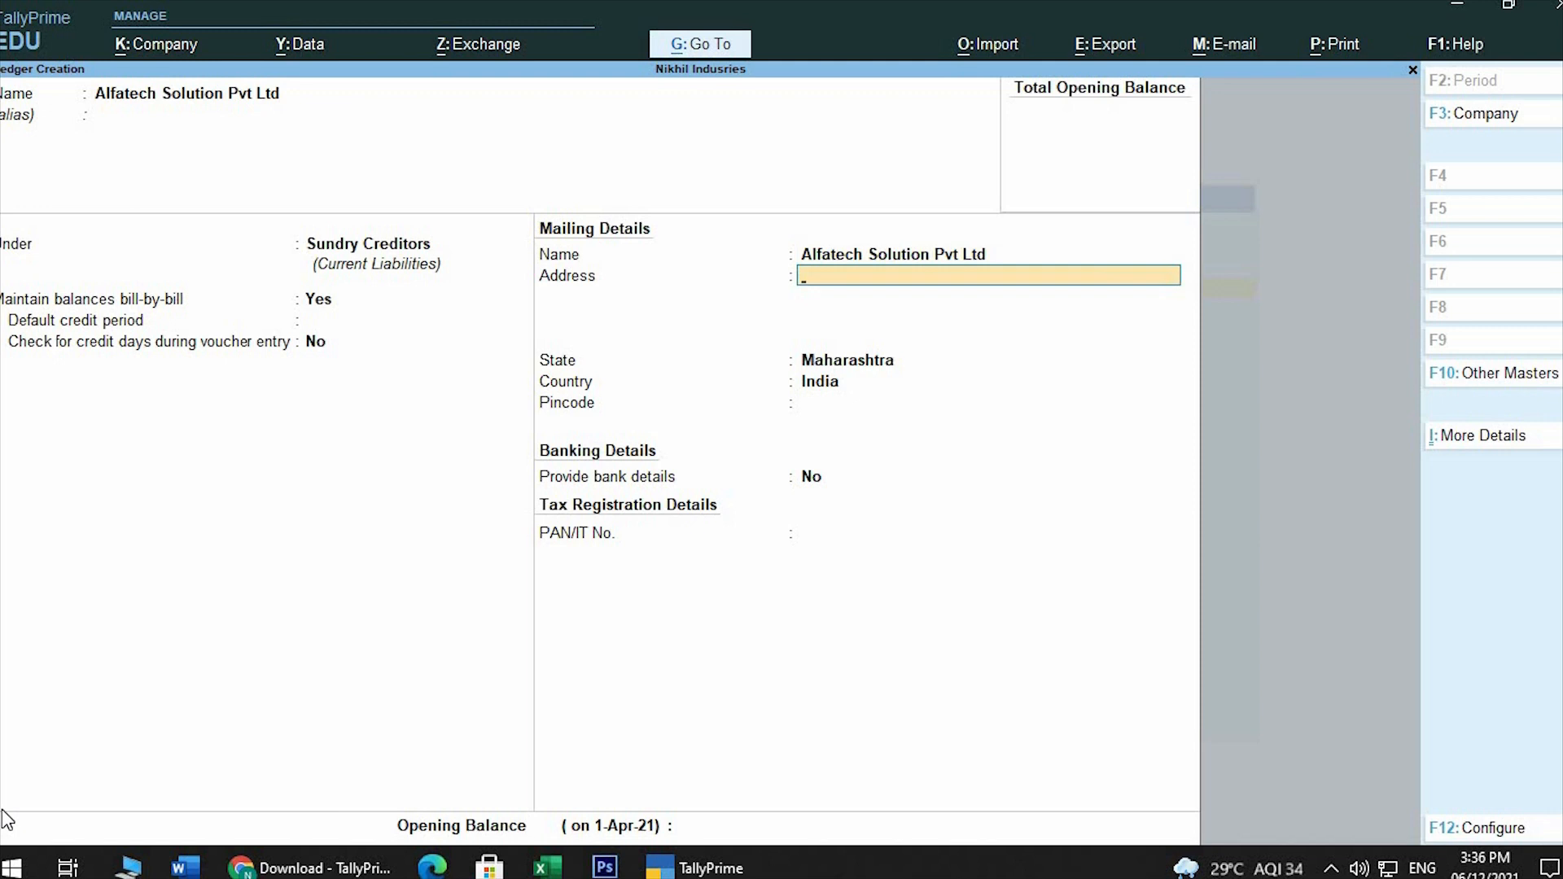
Enter the supplier's suburb as its mailing address, keeping Maharashtra, India and leaving the pincode blank
{"action": "type", "text": "Goregaon West"}
{"action": "key", "text": "Return"}
{"action": "key", "text": "Return"}
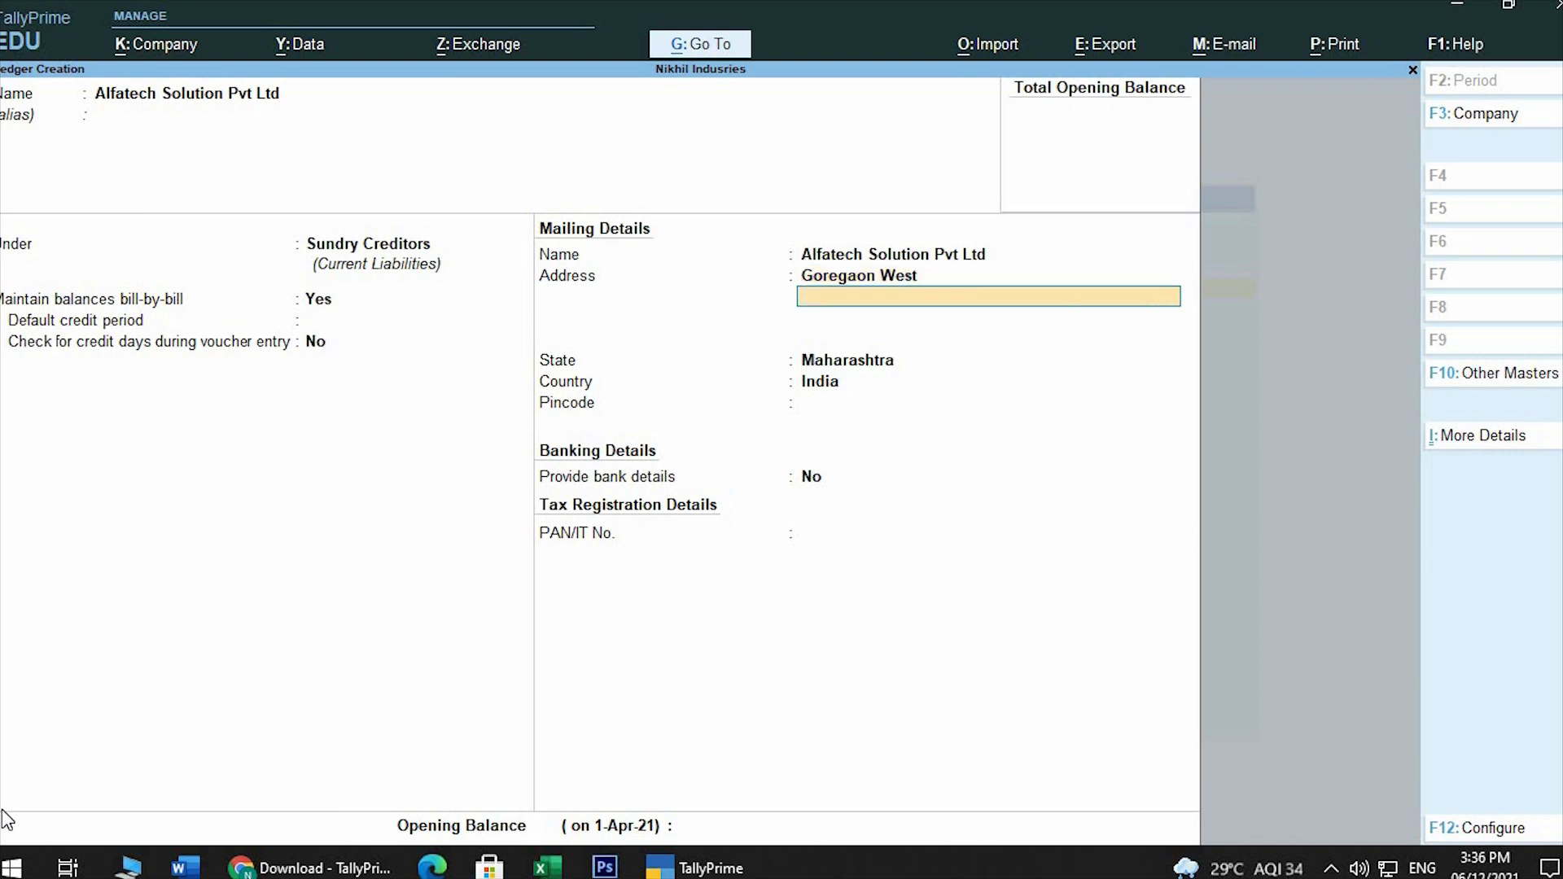
{"action": "key", "text": "Return"}
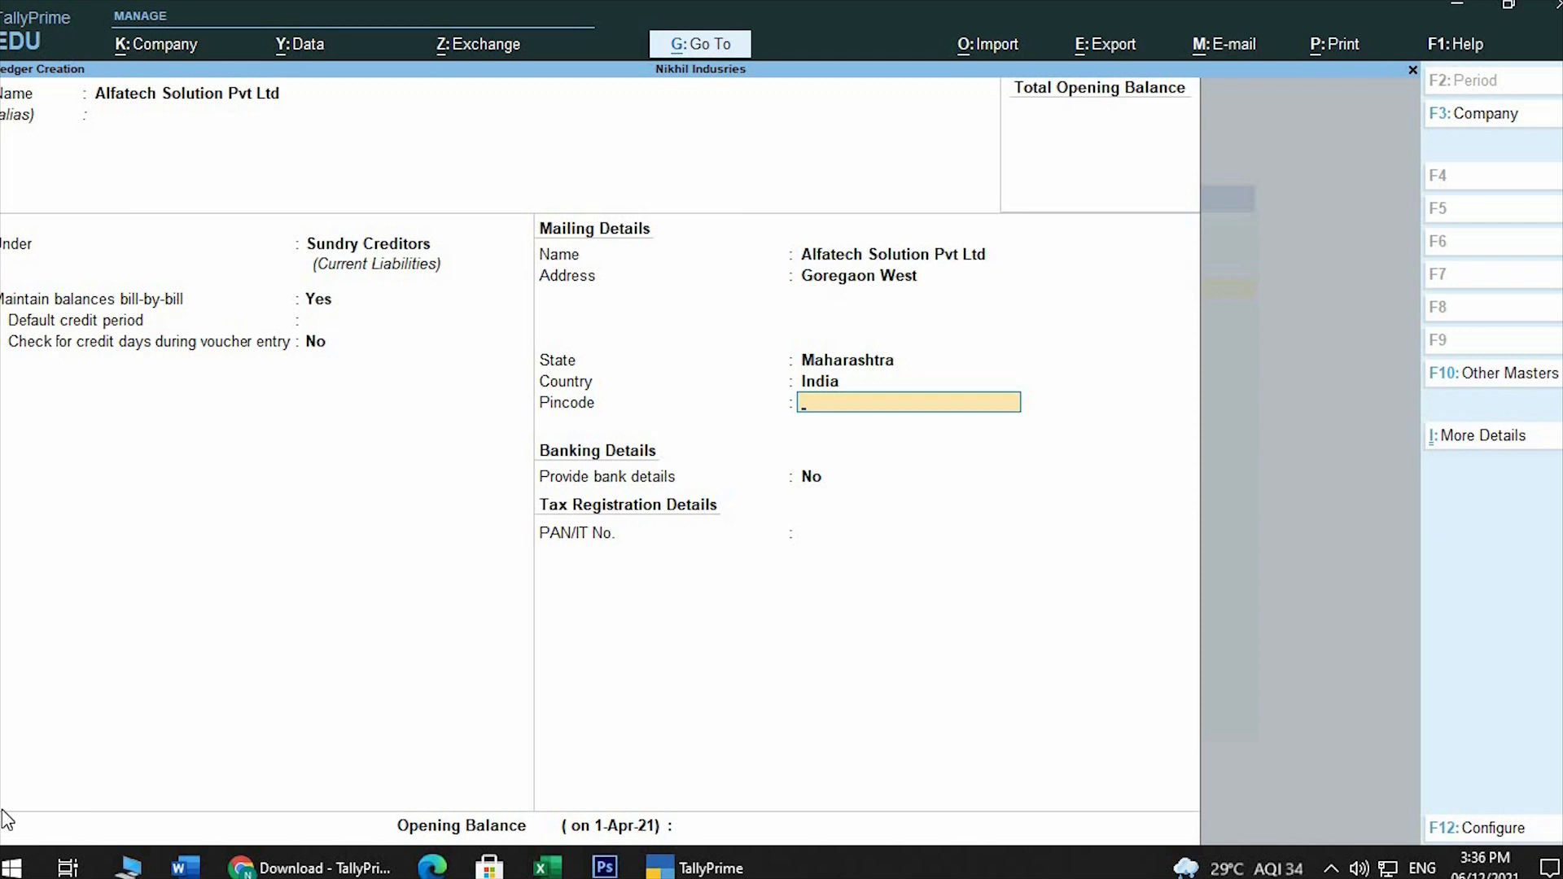
{"action": "key", "text": "Return"}
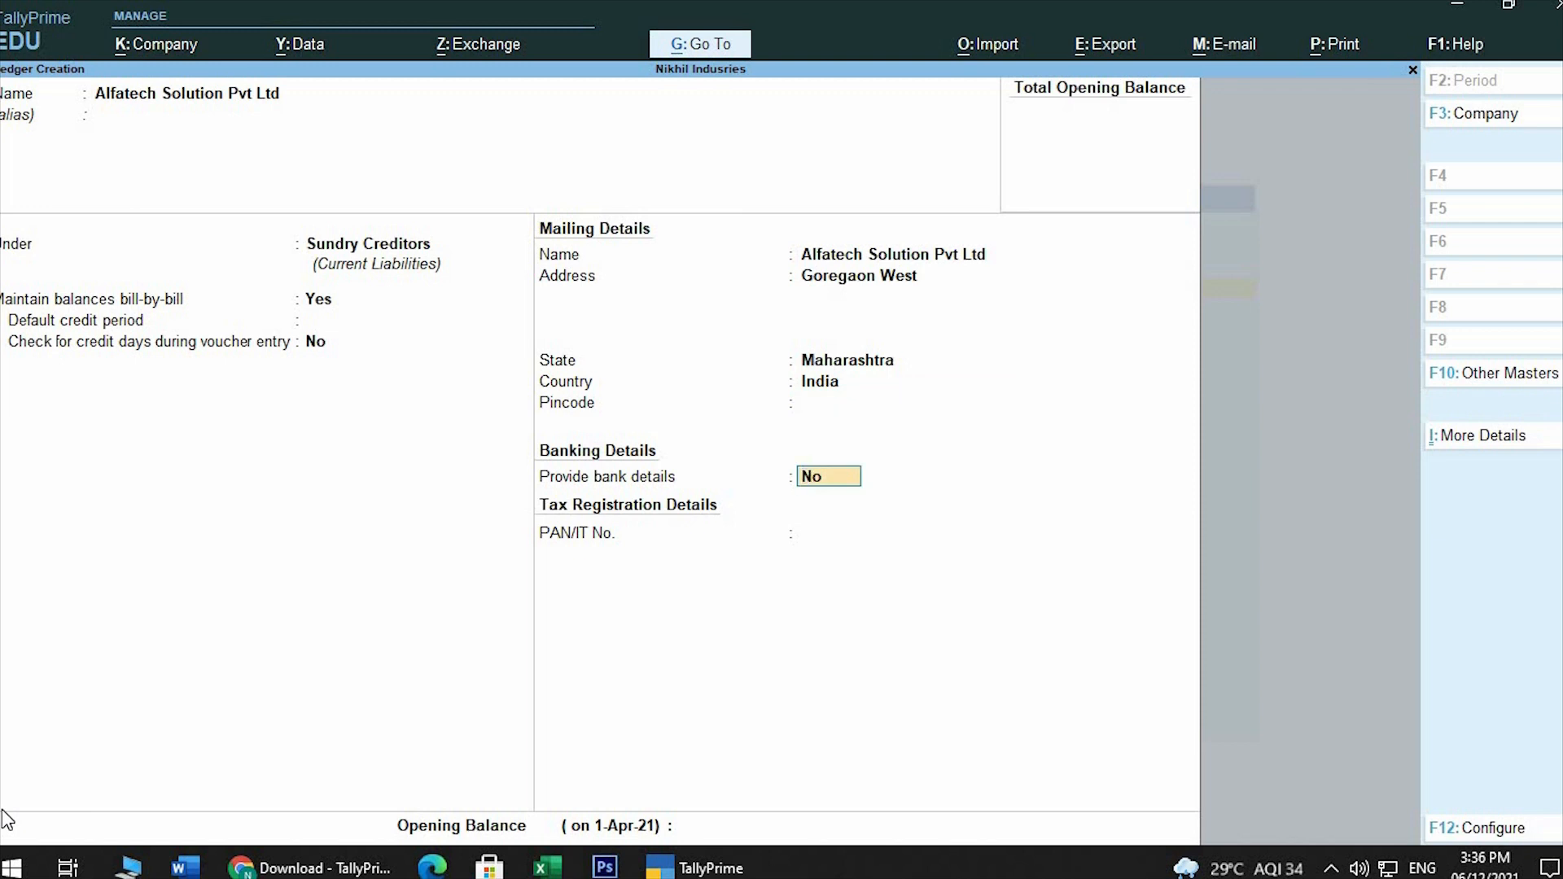
{"action": "type", "text": "yes"}
{"action": "key", "text": "Return"}
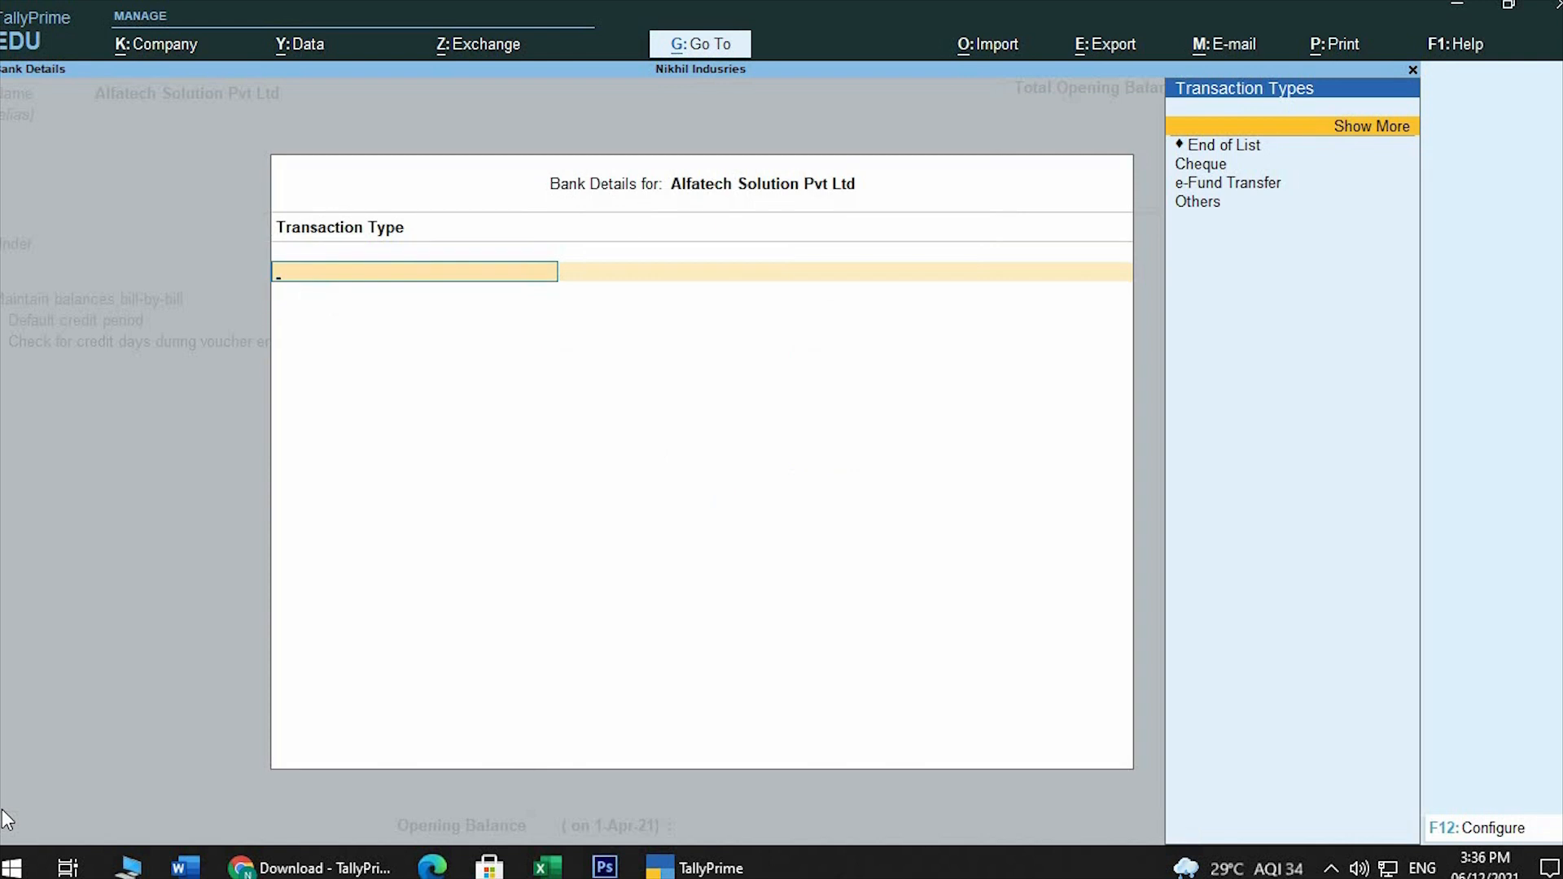
{"action": "key", "text": "Down"}
{"action": "key", "text": "Down"}
{"action": "key", "text": "Down"}
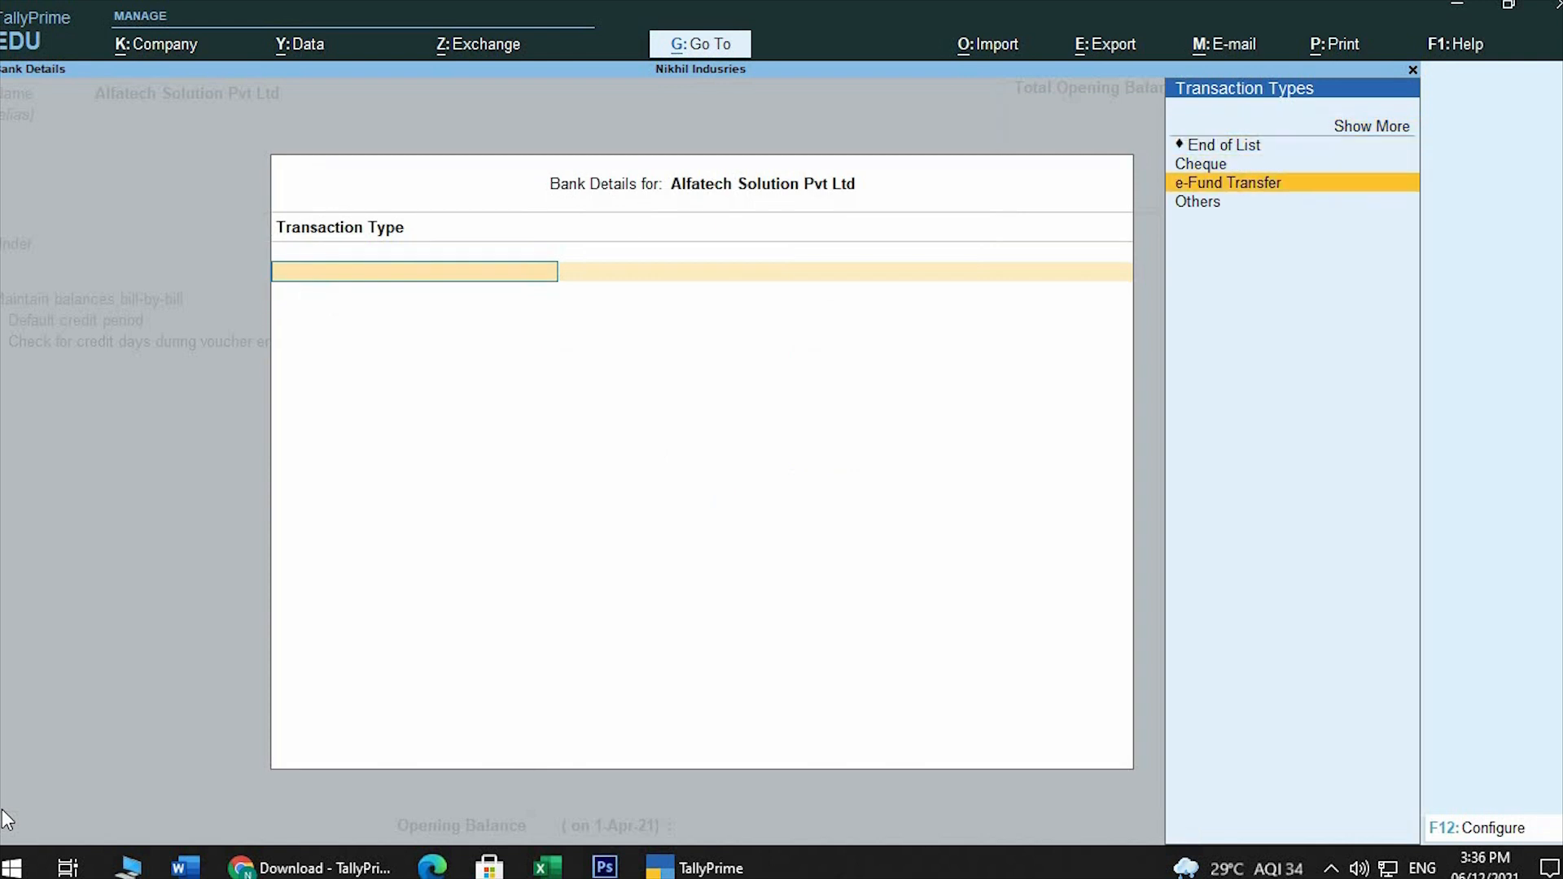
{"action": "key", "text": "Down"}
{"action": "key", "text": "Up"}
{"action": "key", "text": "Up"}
{"action": "key", "text": "Up"}
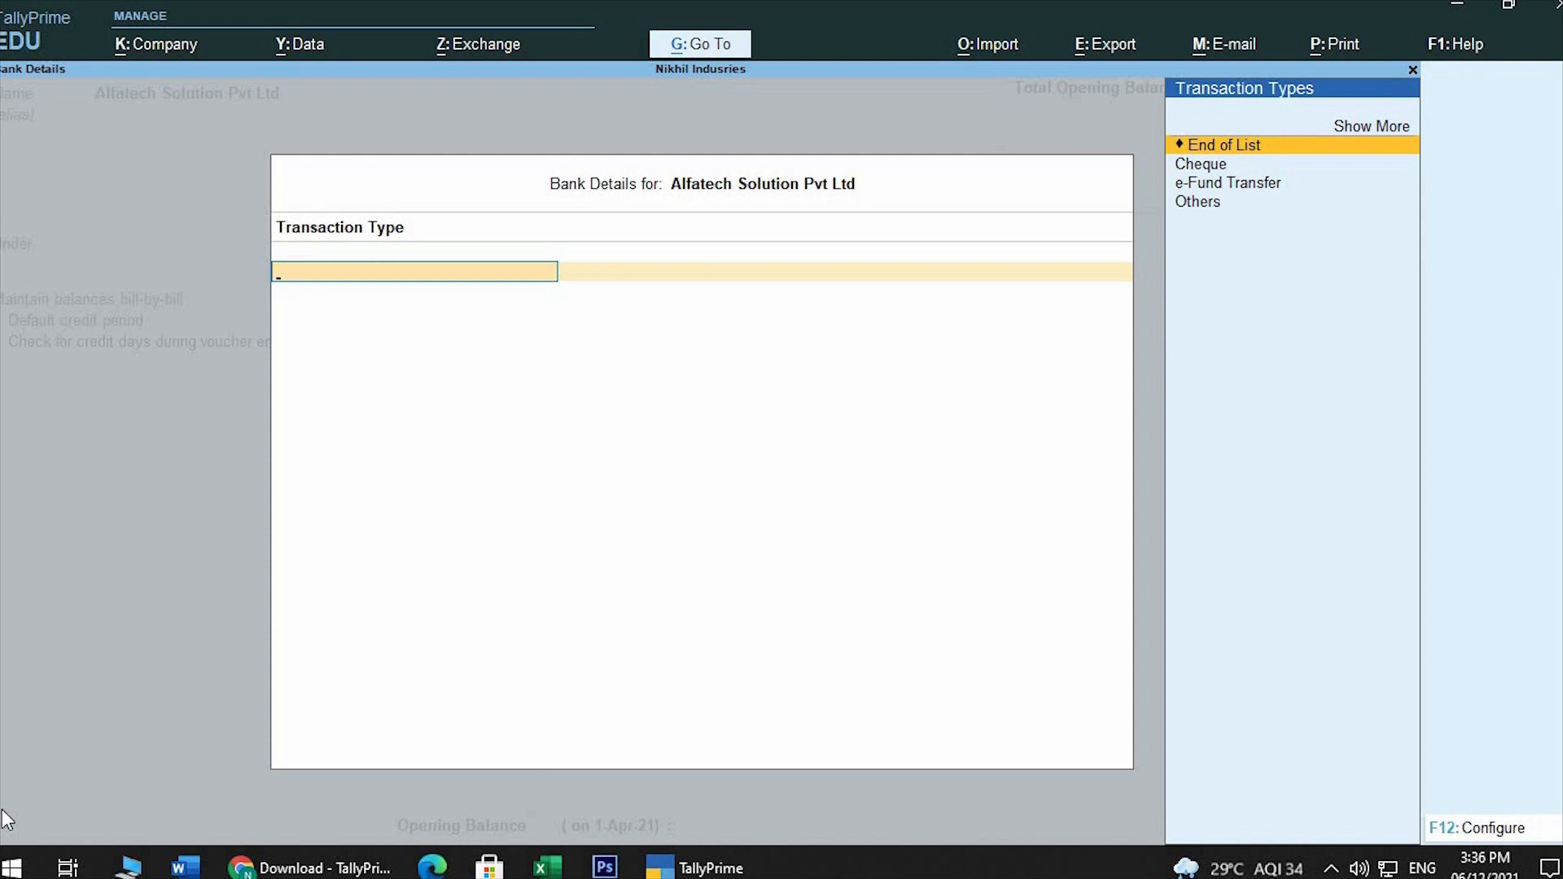
{"action": "key", "text": "Return"}
{"action": "key", "text": "BackSpace"}
Set the option to provide bank details to No and leave the ledger's PAN/IT number blank
{"action": "type", "text": "no"}
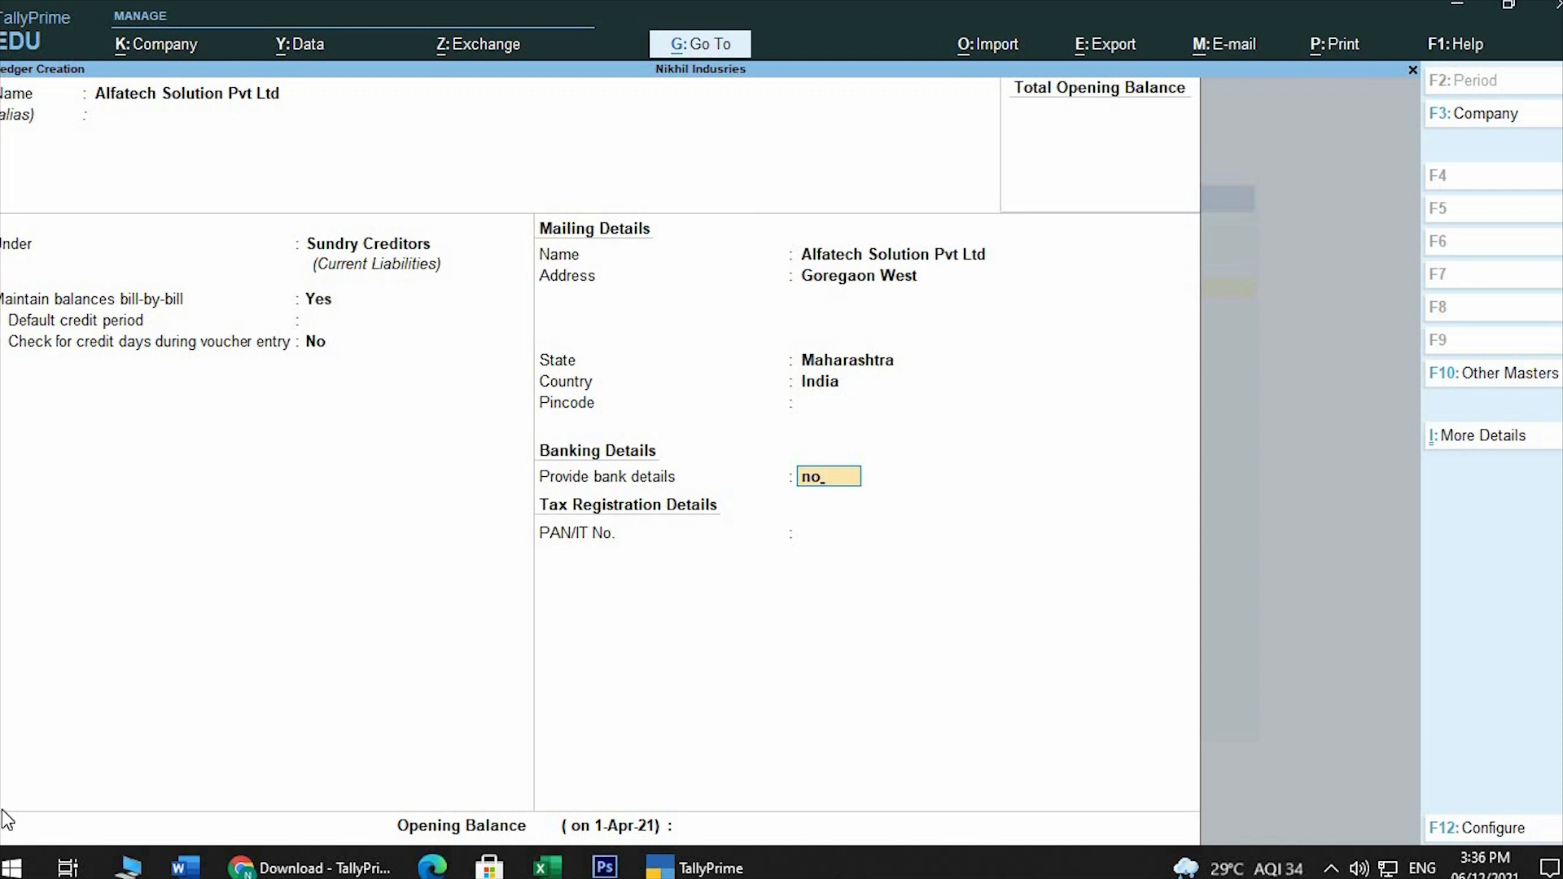
{"action": "key", "text": "Return"}
{"action": "key", "text": "Return"}
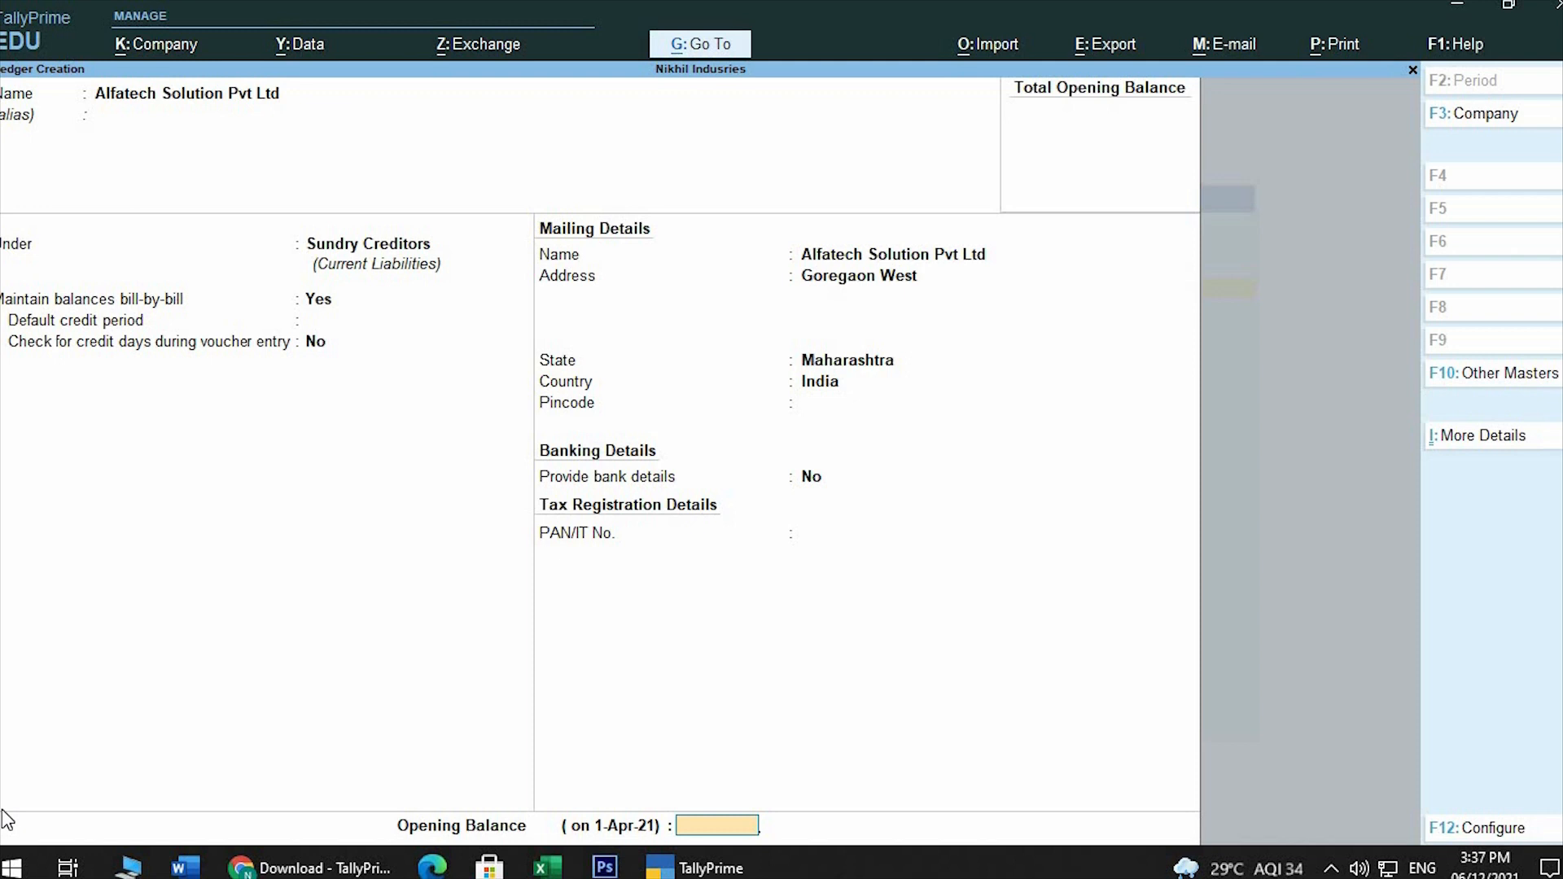
Enter an opening balance of 1,24,360.00 Cr and save the ledger without adding a bill-wise breakup
{"action": "type", "text": "124360"}
{"action": "key", "text": "Return"}
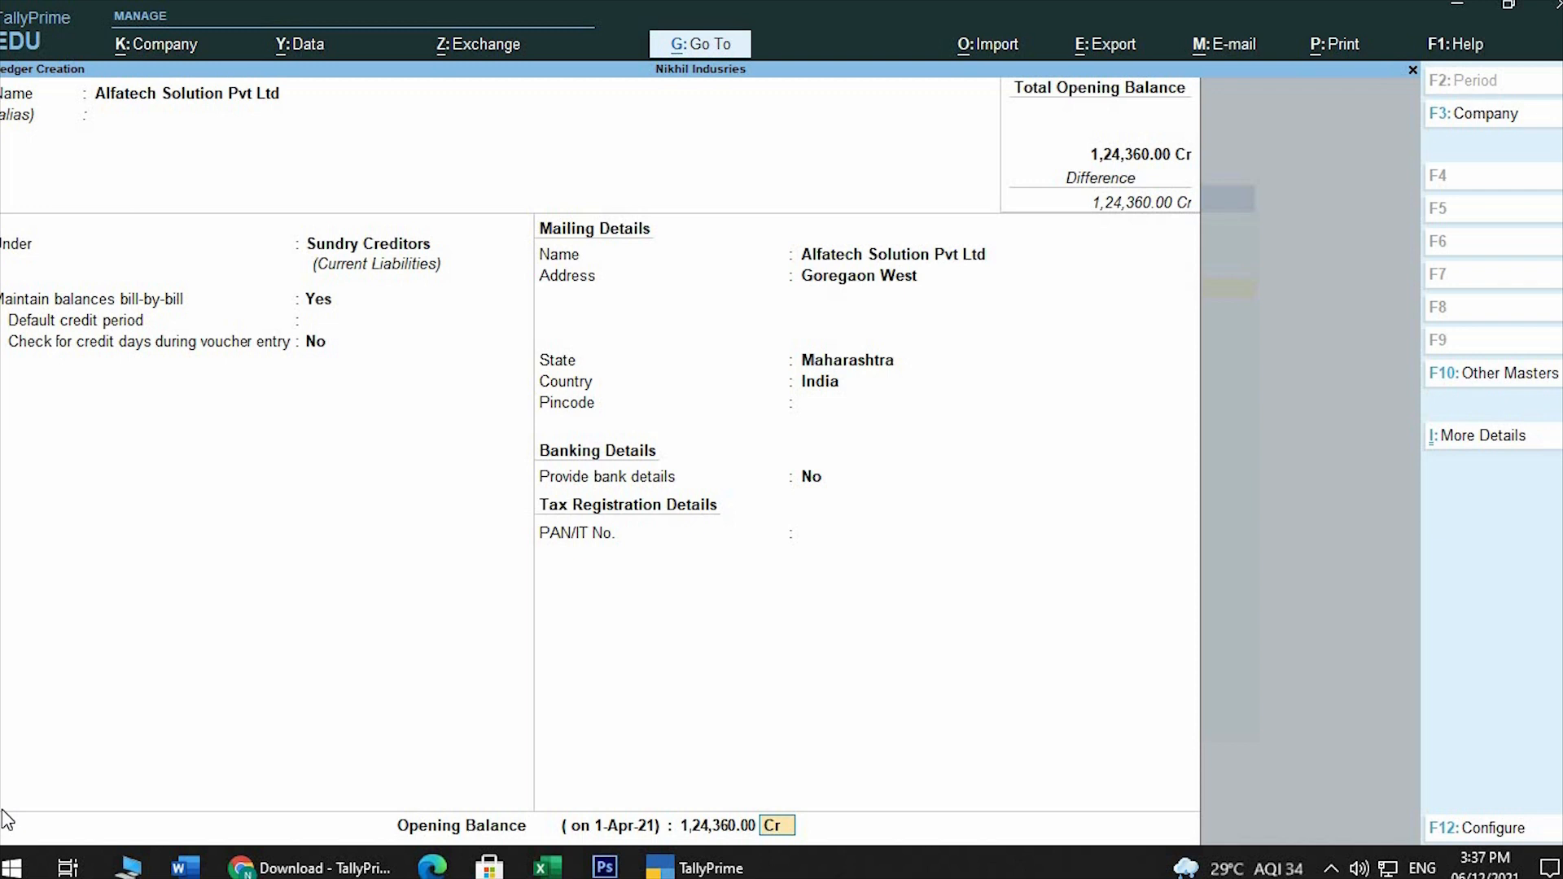
{"action": "key", "text": "Return"}
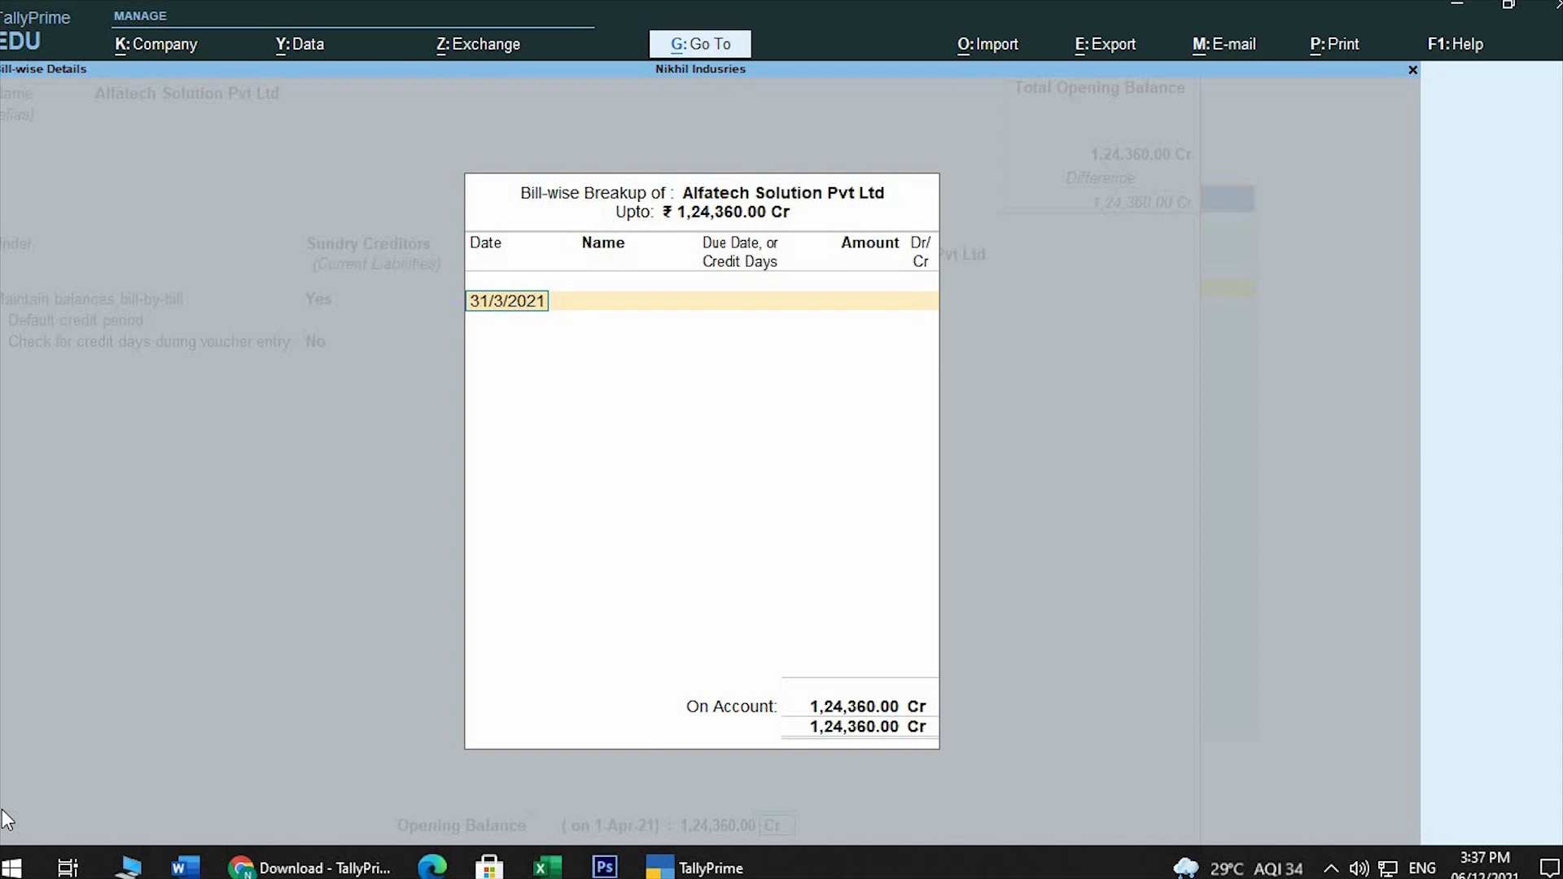
{"action": "key", "text": "Return"}
{"action": "key", "text": "Return"}
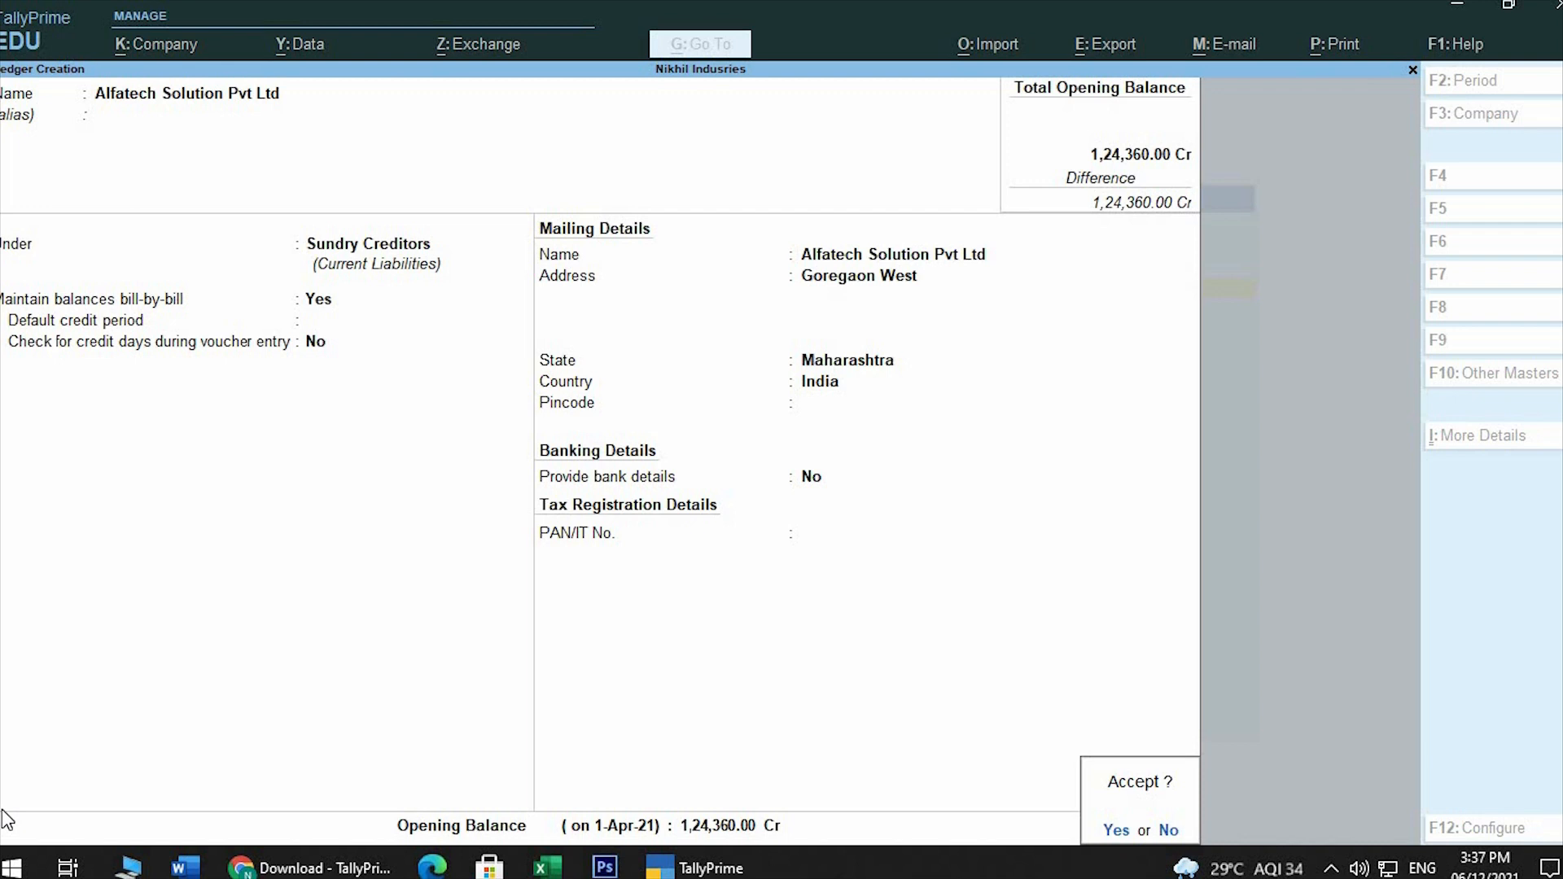
{"action": "key", "text": "Return"}
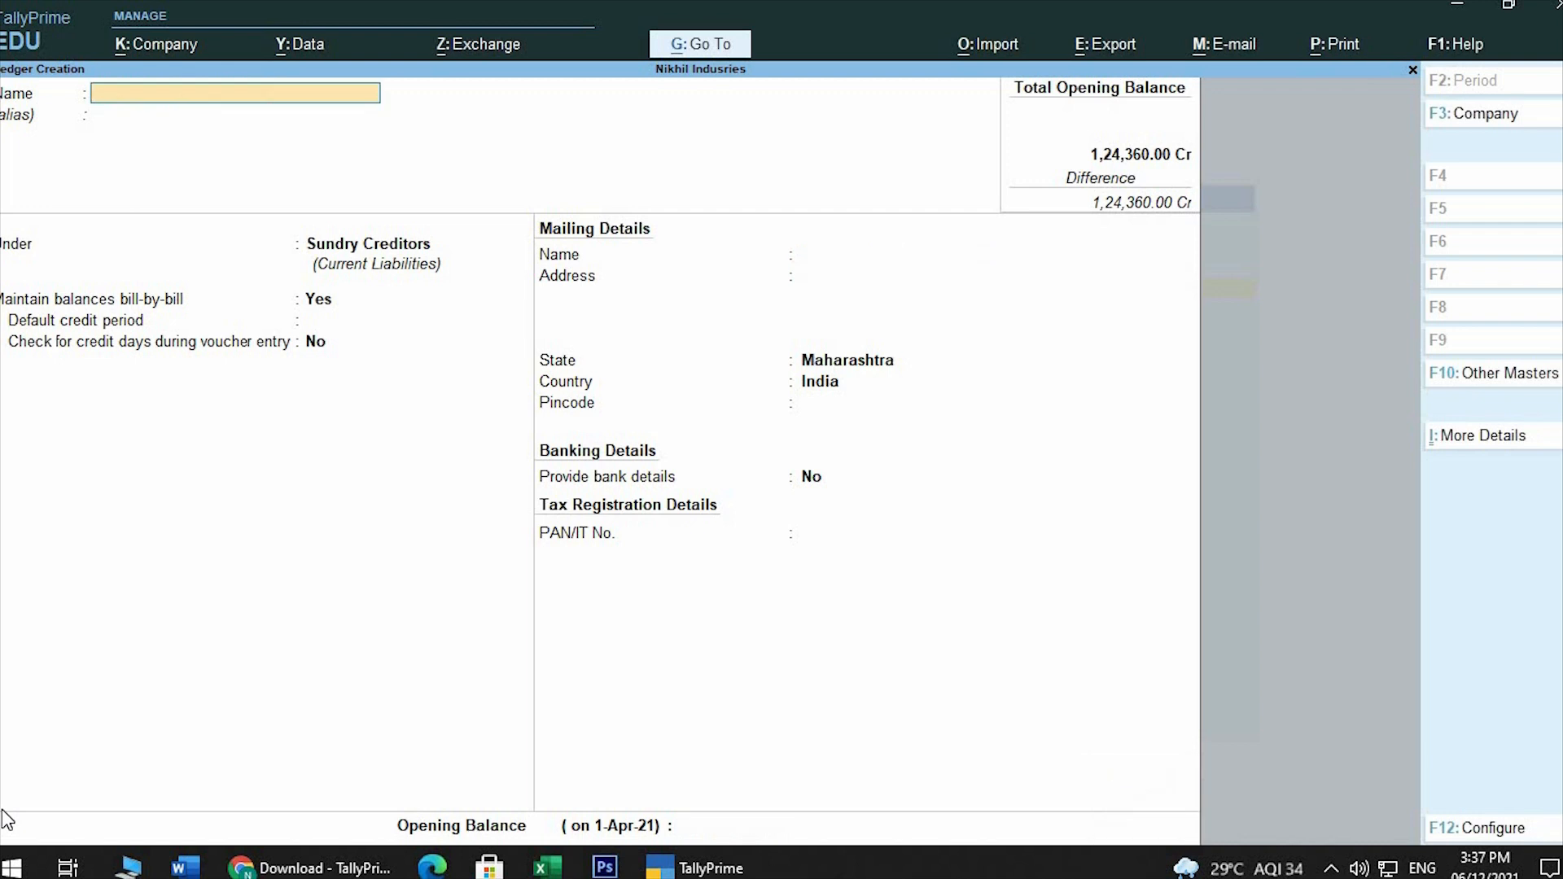
Try to create a ledger named Cash
{"action": "type", "text": "Cash"}
{"action": "key", "text": "Return"}
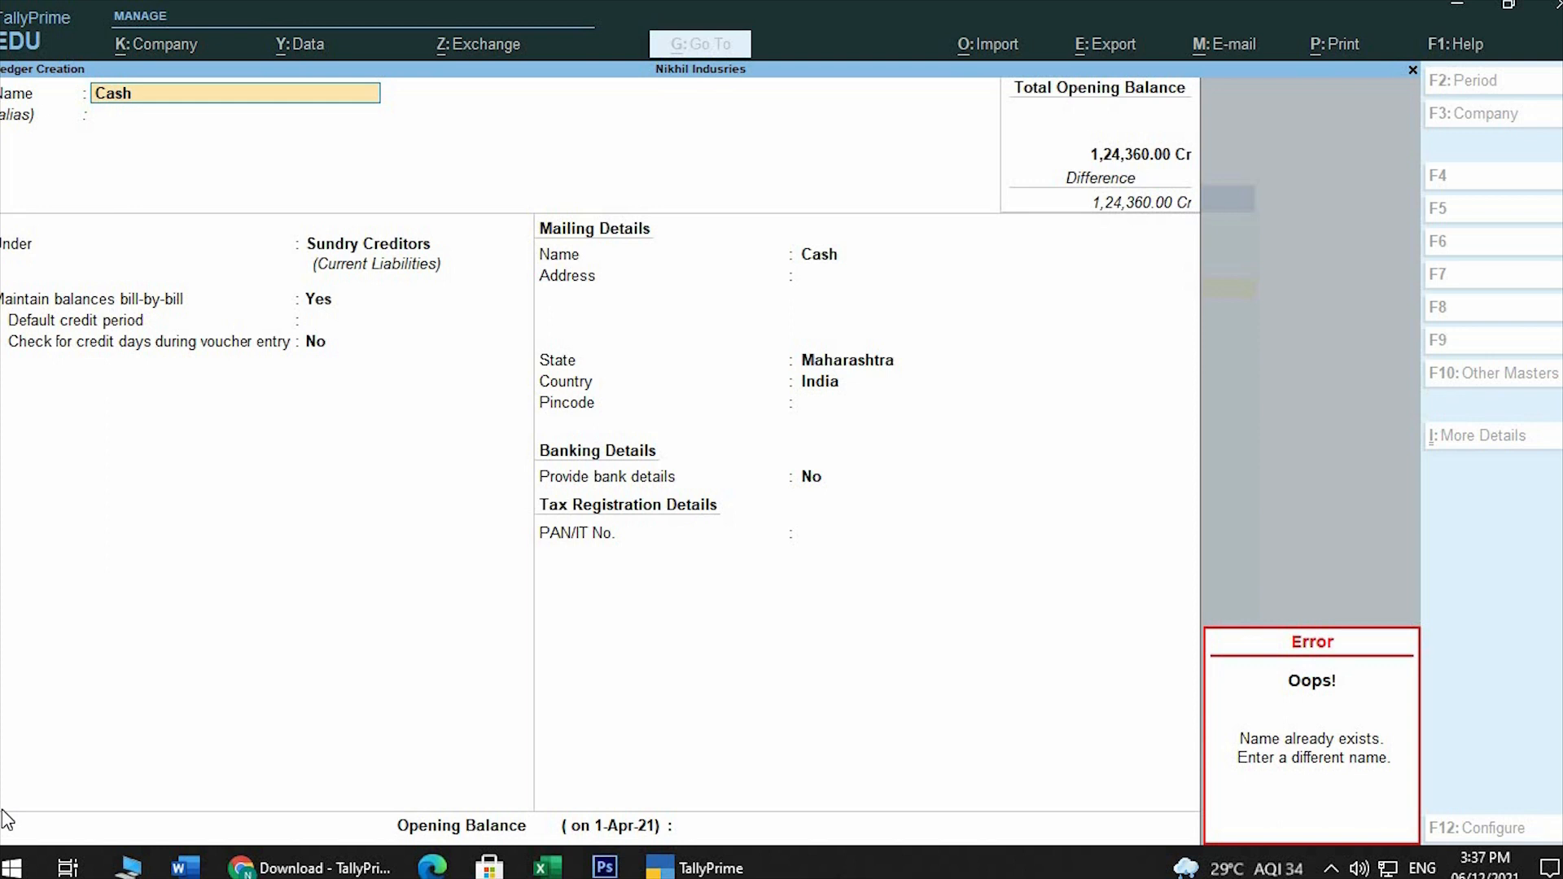
{"action": "key", "text": "Escape"}
Quit ledger creation and open the existing Cash ledger for alteration
{"action": "key", "text": "Escape"}
{"action": "key", "text": "Escape"}
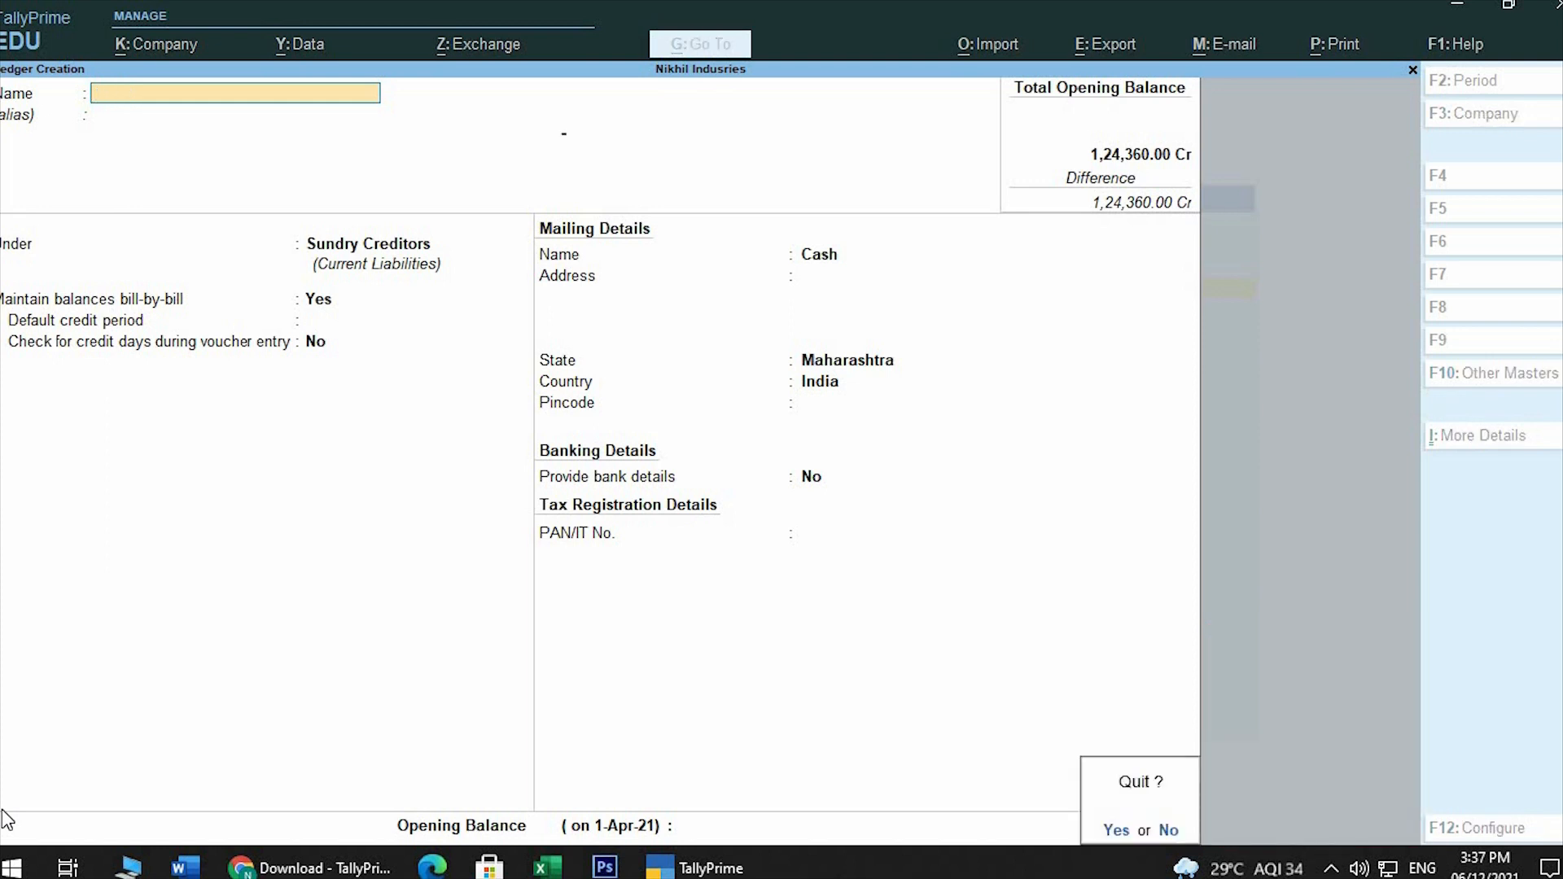
{"action": "key", "text": "Return"}
{"action": "key", "text": "Escape"}
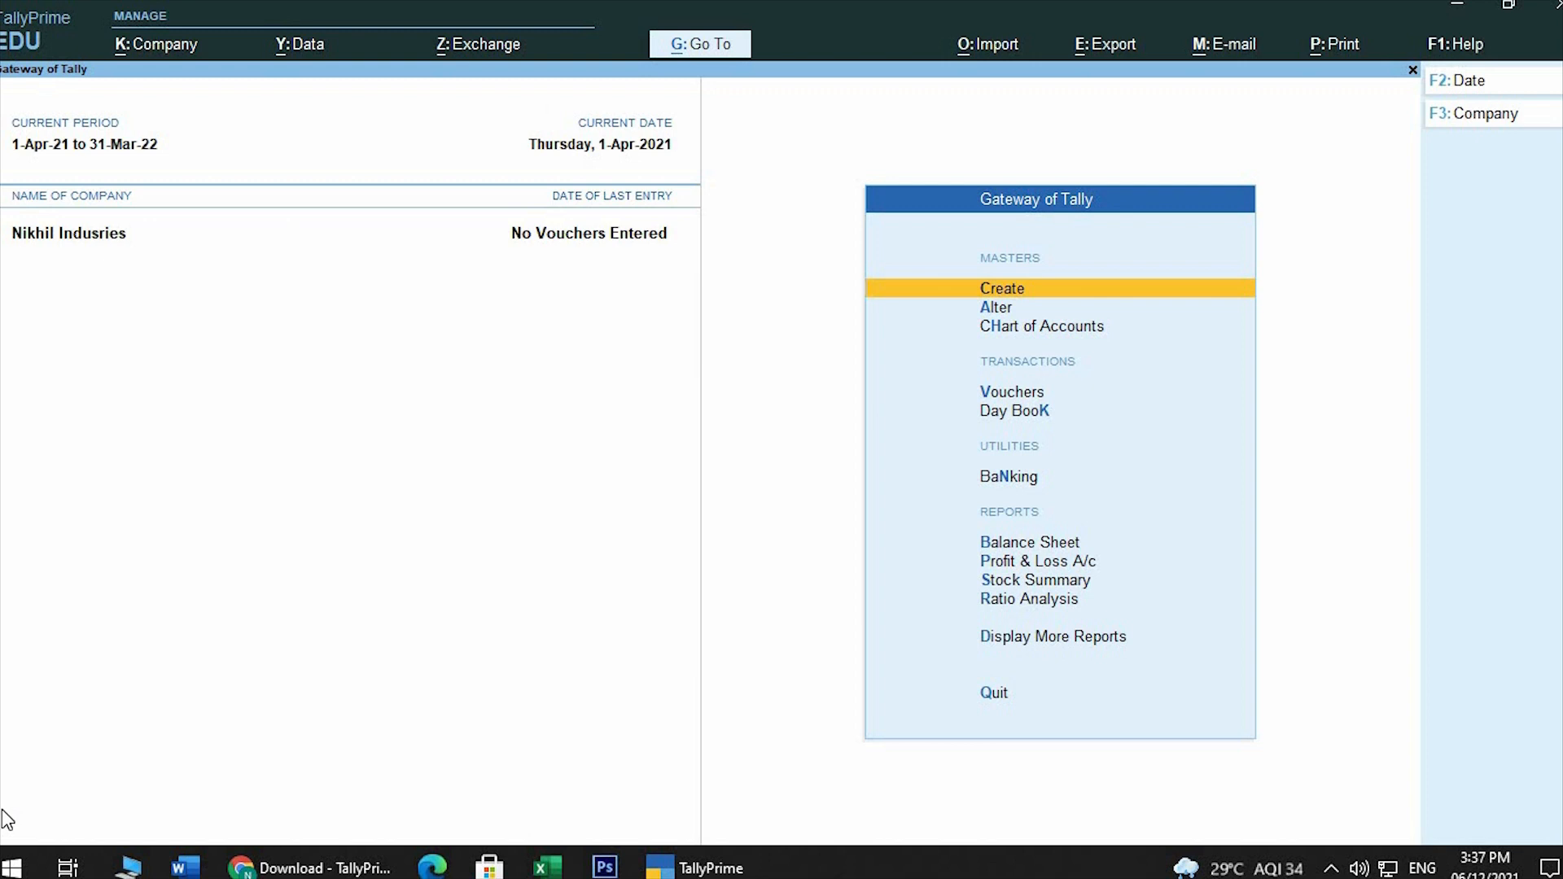
{"action": "key", "text": "Down"}
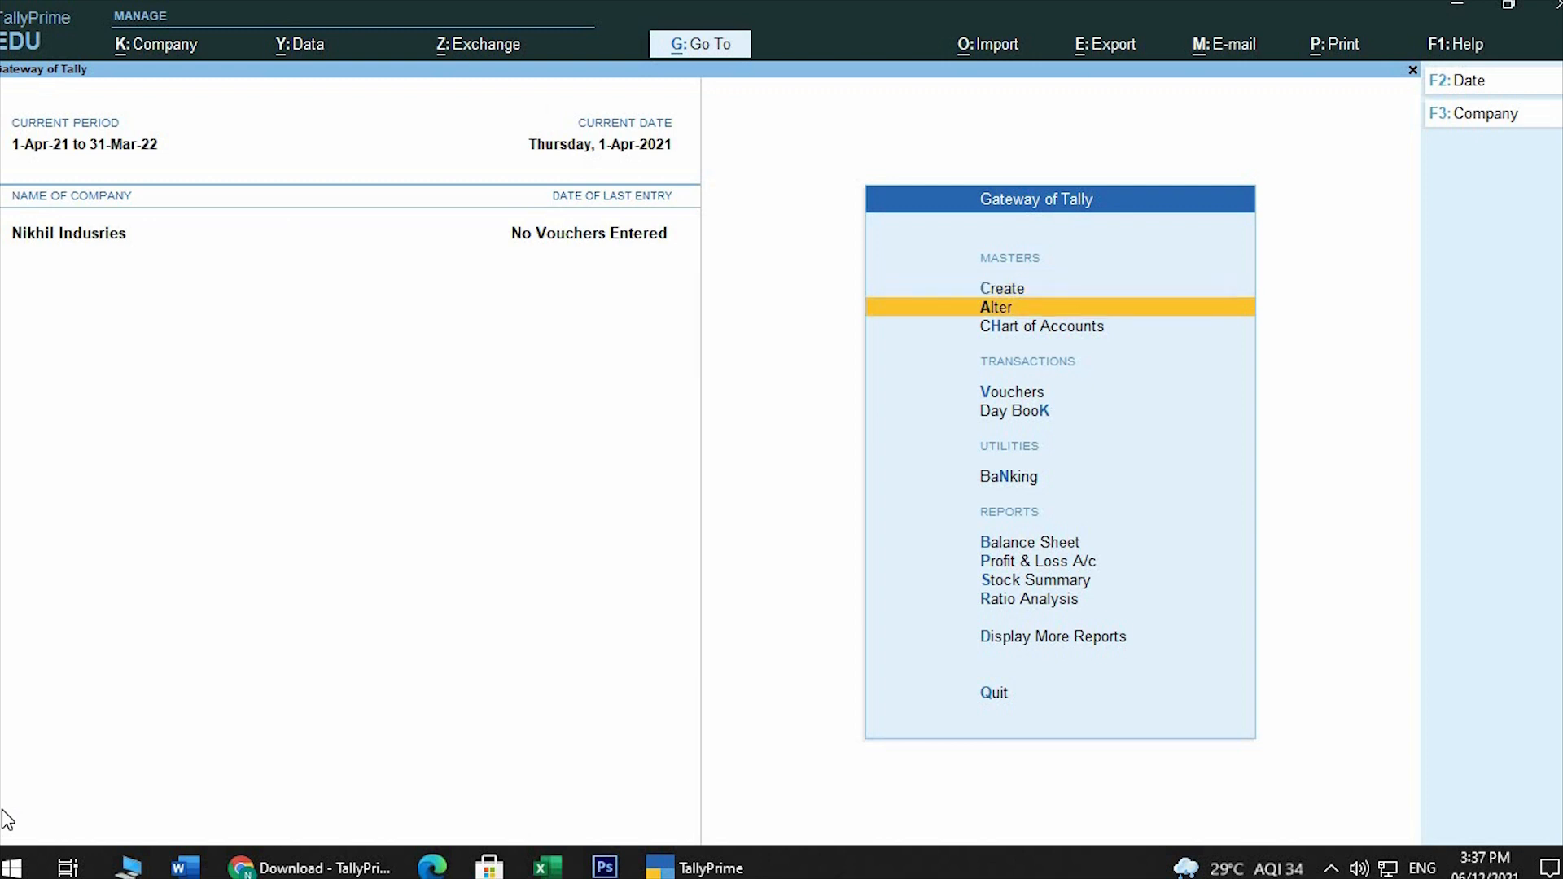
{"action": "key", "text": "Return"}
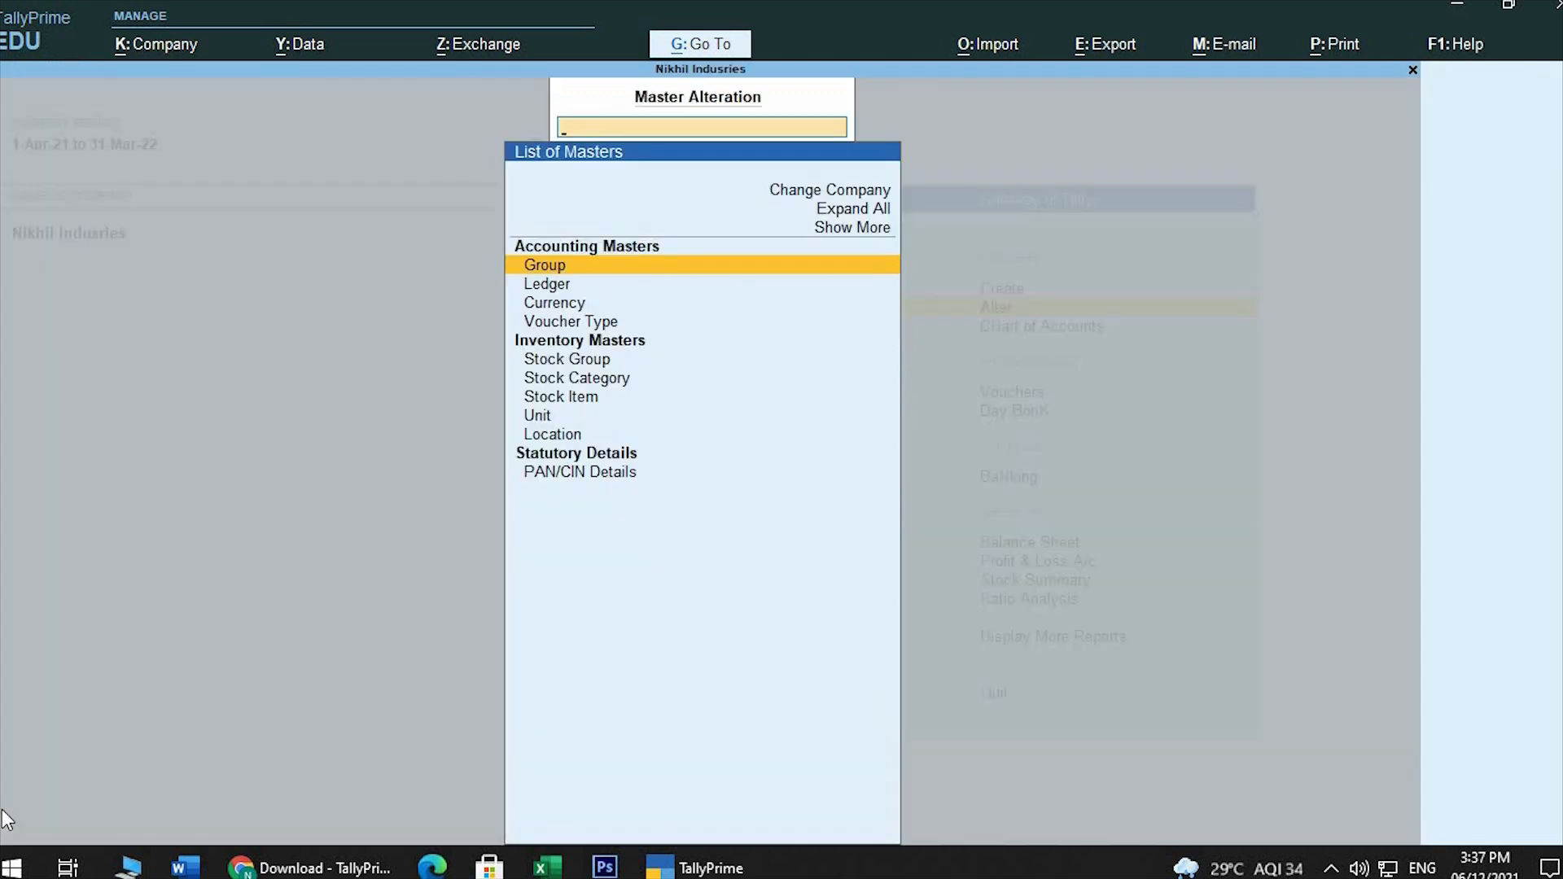
{"action": "key", "text": "Down"}
{"action": "key", "text": "Return"}
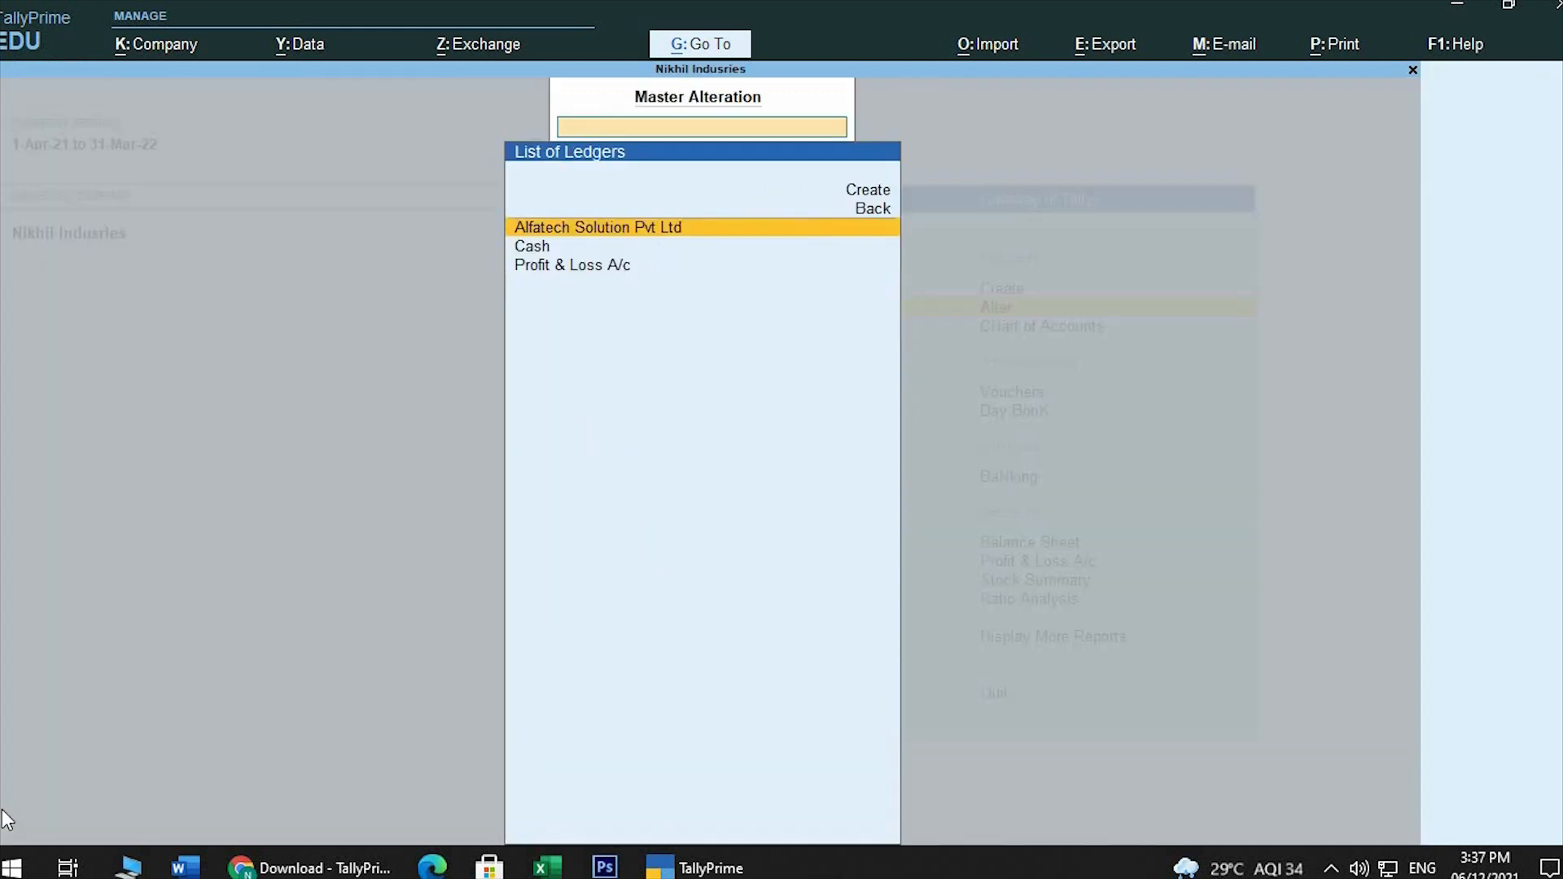
{"action": "key", "text": "Down"}
{"action": "key", "text": "Down"}
{"action": "key", "text": "Up"}
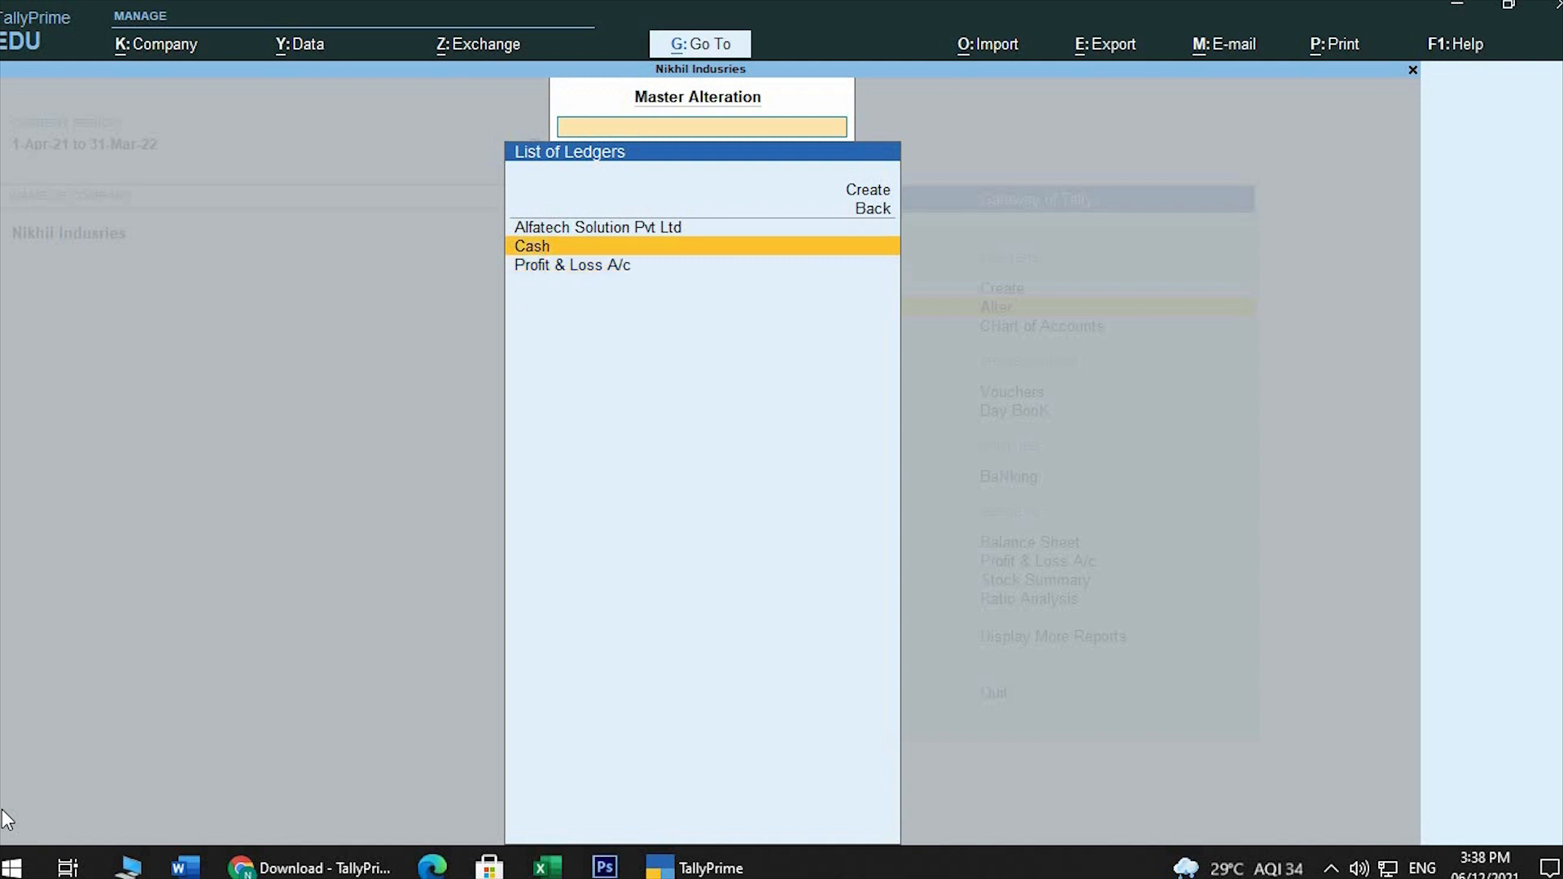
{"action": "key", "text": "Return"}
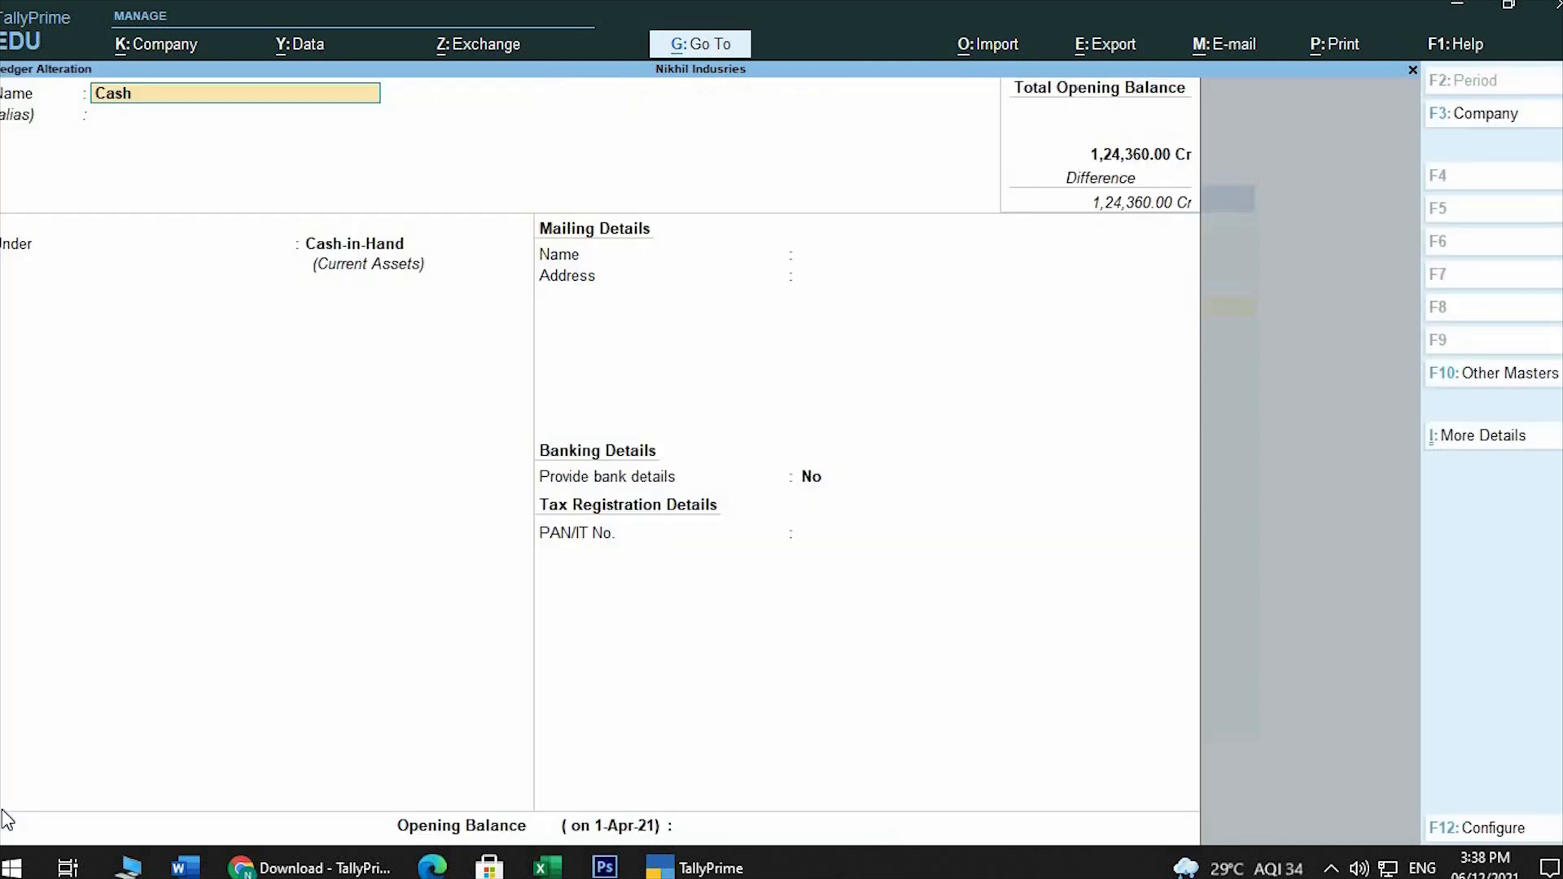
Keep the Cash ledger under Cash-in-Hand, enter an opening balance of 34,000.00 Dr and save the ledger
{"action": "key", "text": "Return"}
{"action": "key", "text": "Return"}
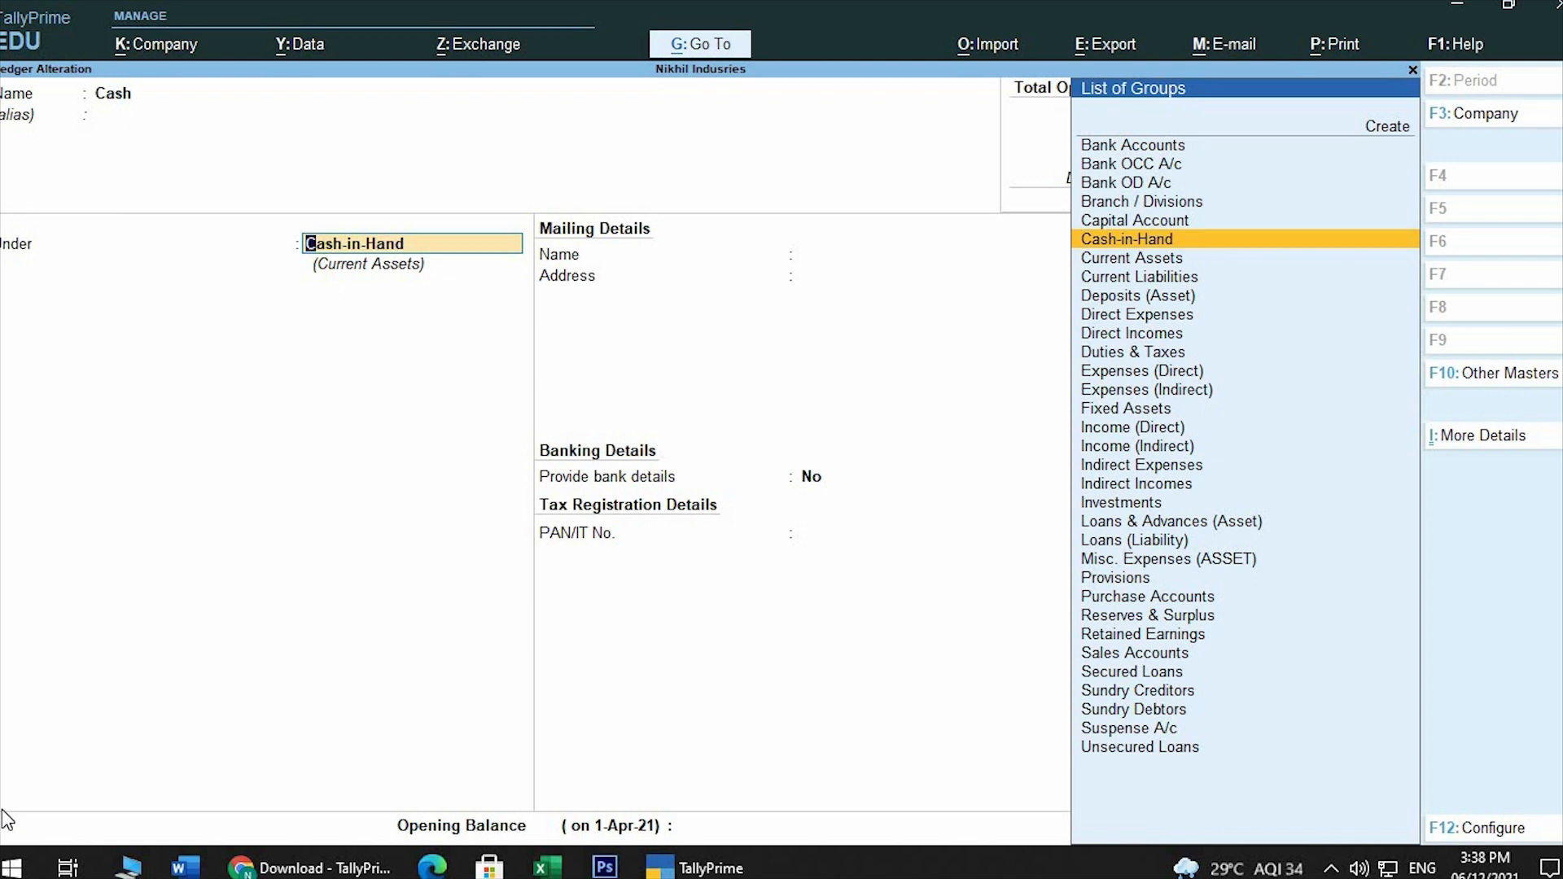
{"action": "key", "text": "Return"}
{"action": "key", "text": "Return"}
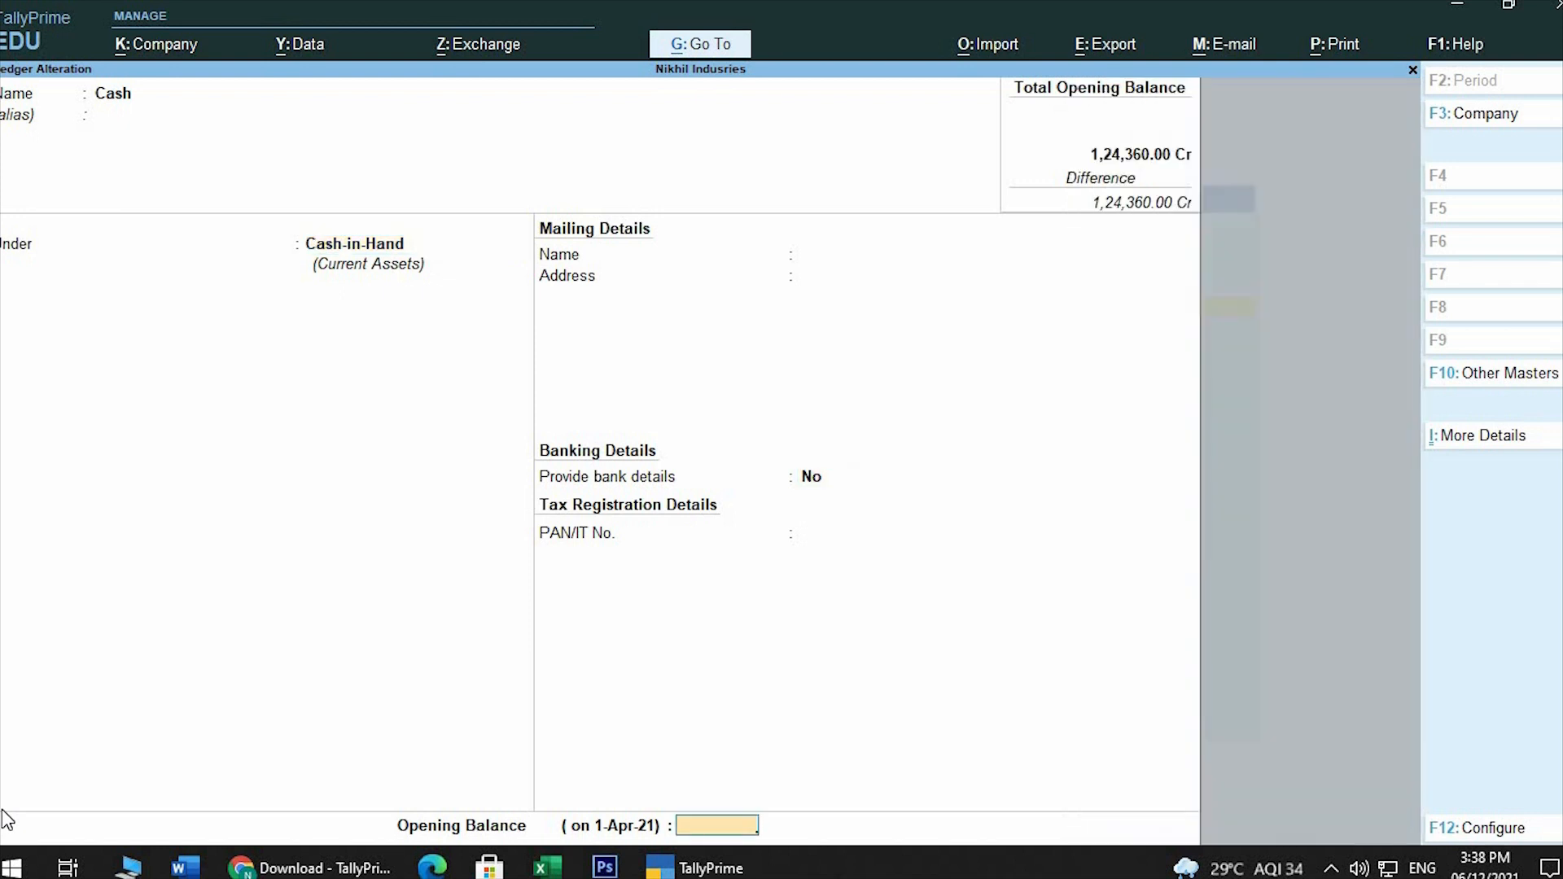
{"action": "type", "text": "34000"}
{"action": "key", "text": "Return"}
{"action": "key", "text": "Return"}
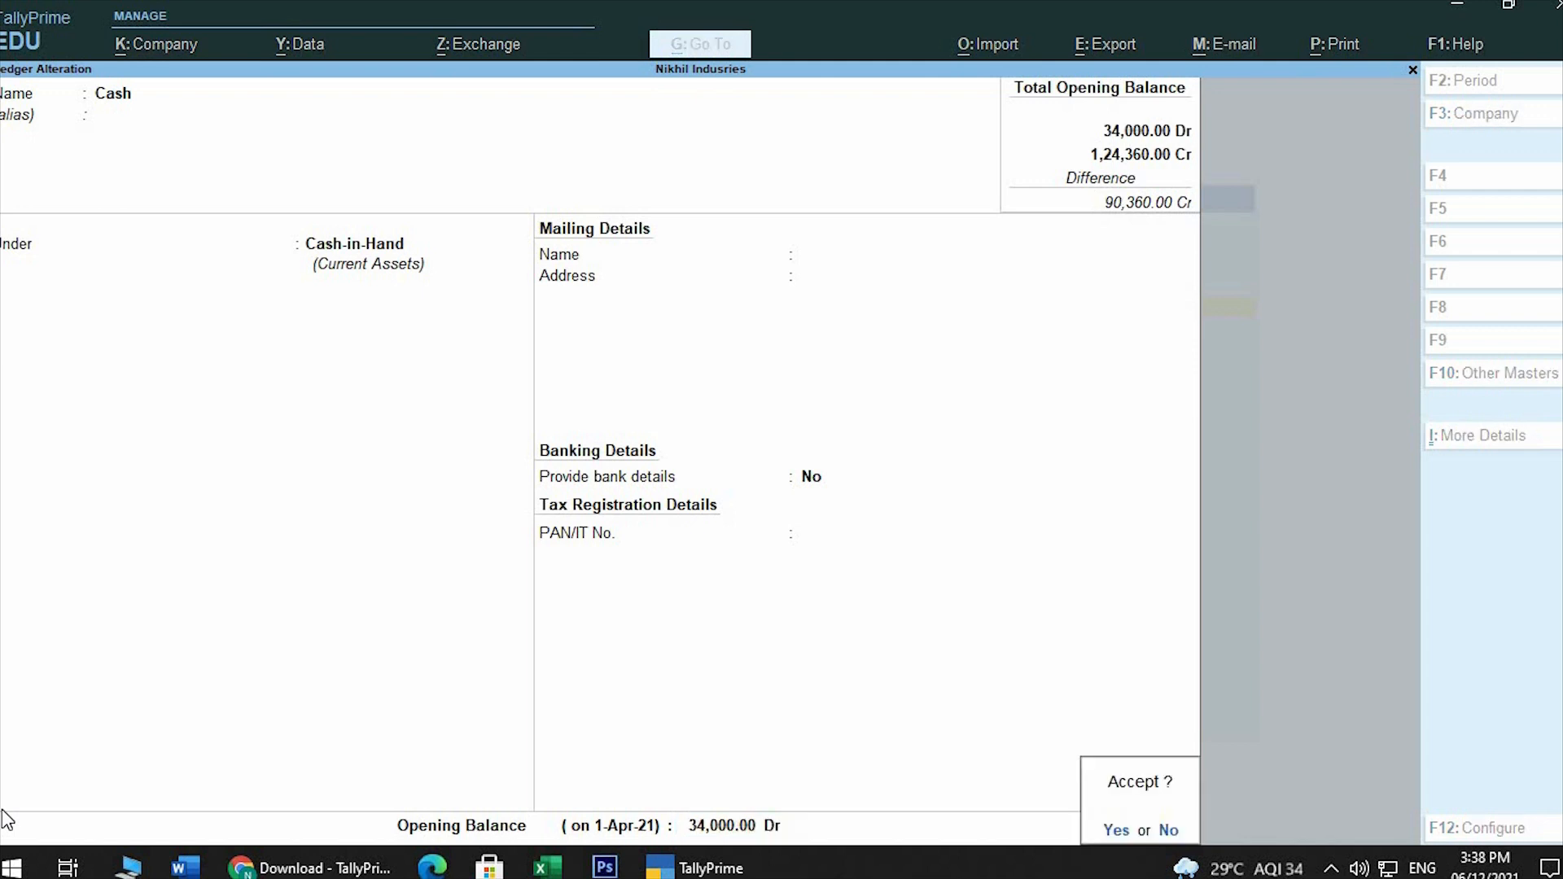
{"action": "key", "text": "Return"}
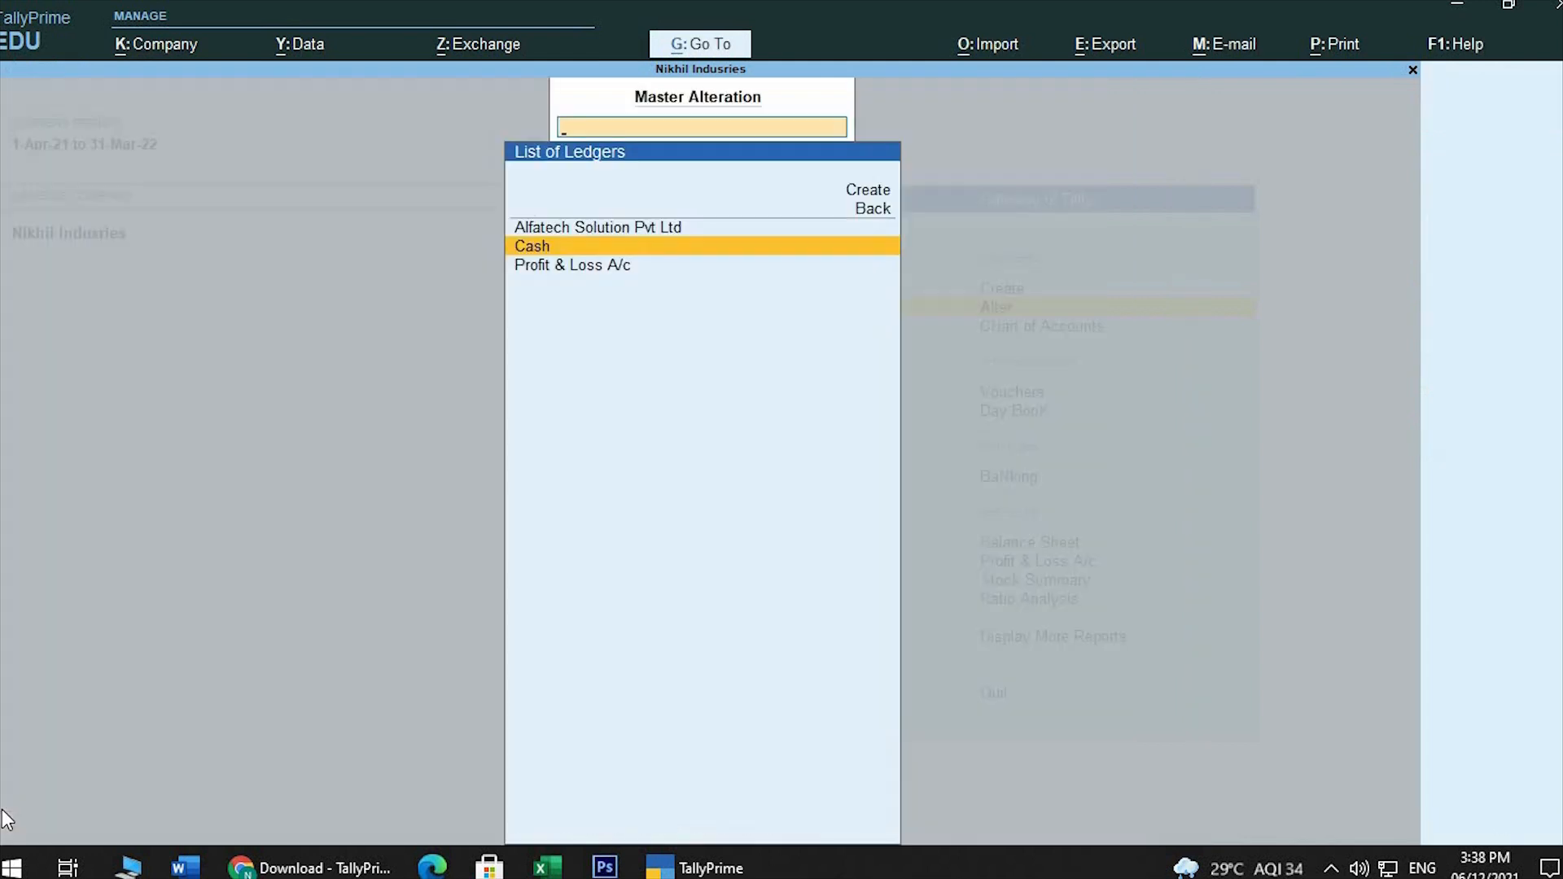
Alter the Profit & Loss A/c ledger to have an opening balance of 48,000.00 Cr and save it
{"action": "key", "text": "Down"}
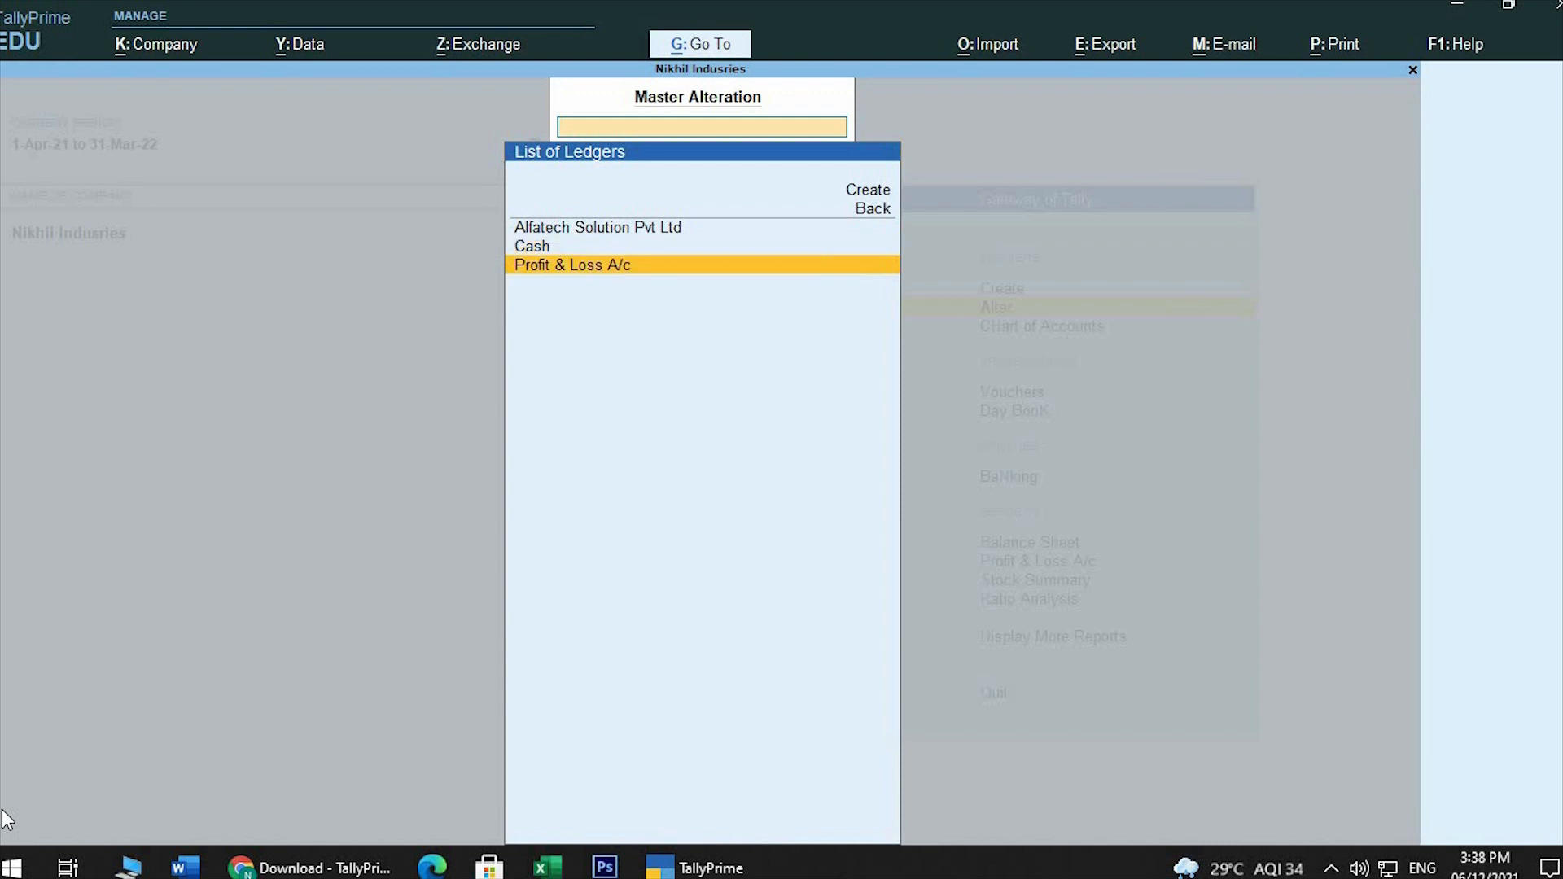
{"action": "key", "text": "Return"}
{"action": "key", "text": "Return"}
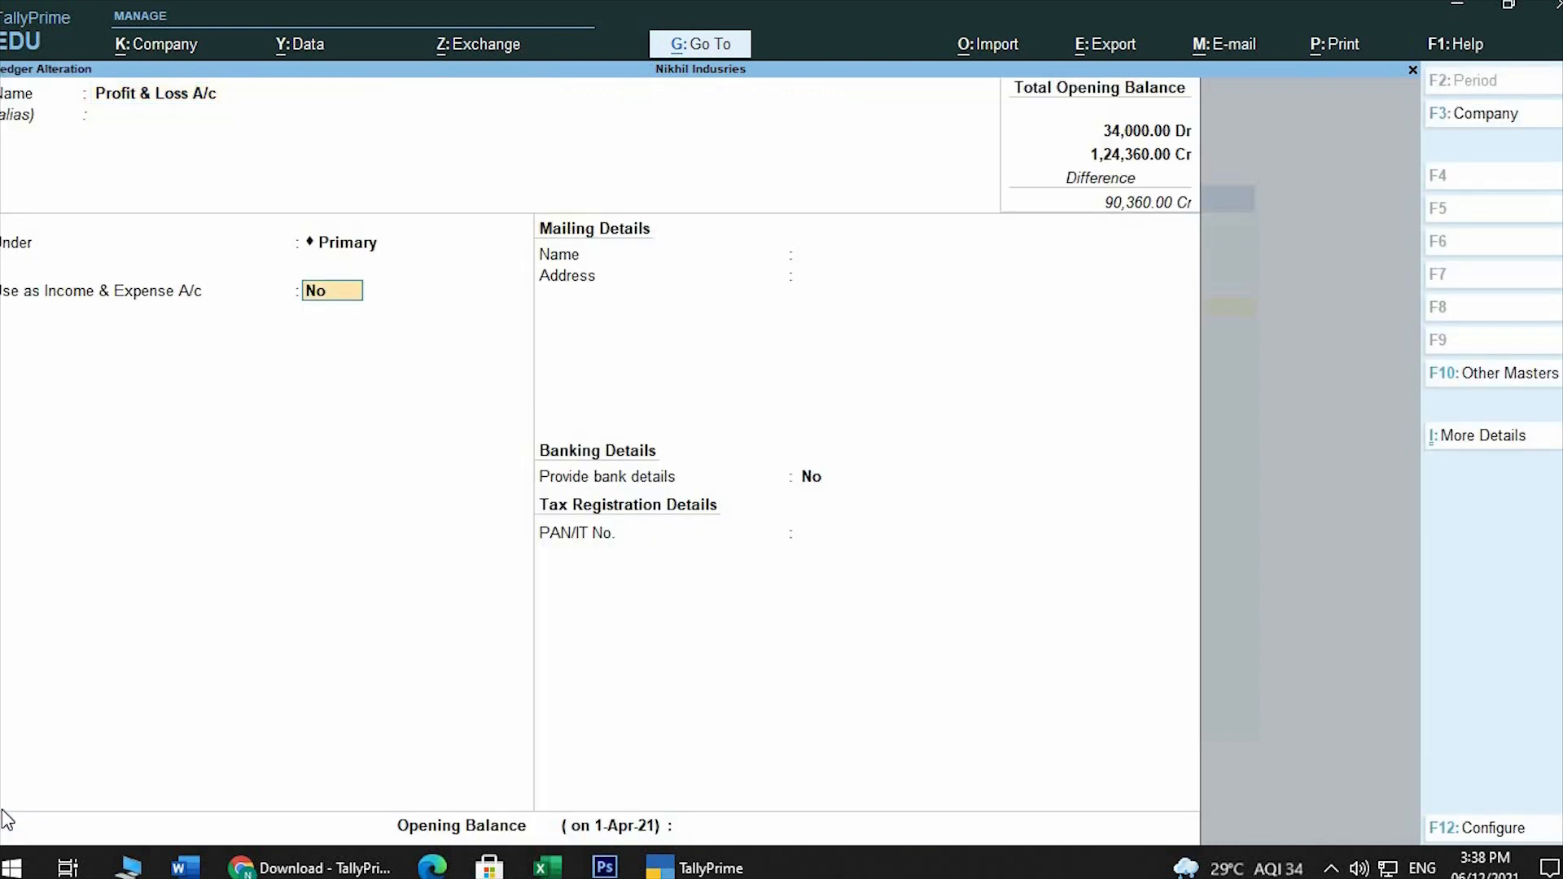
{"action": "key", "text": "BackSpace"}
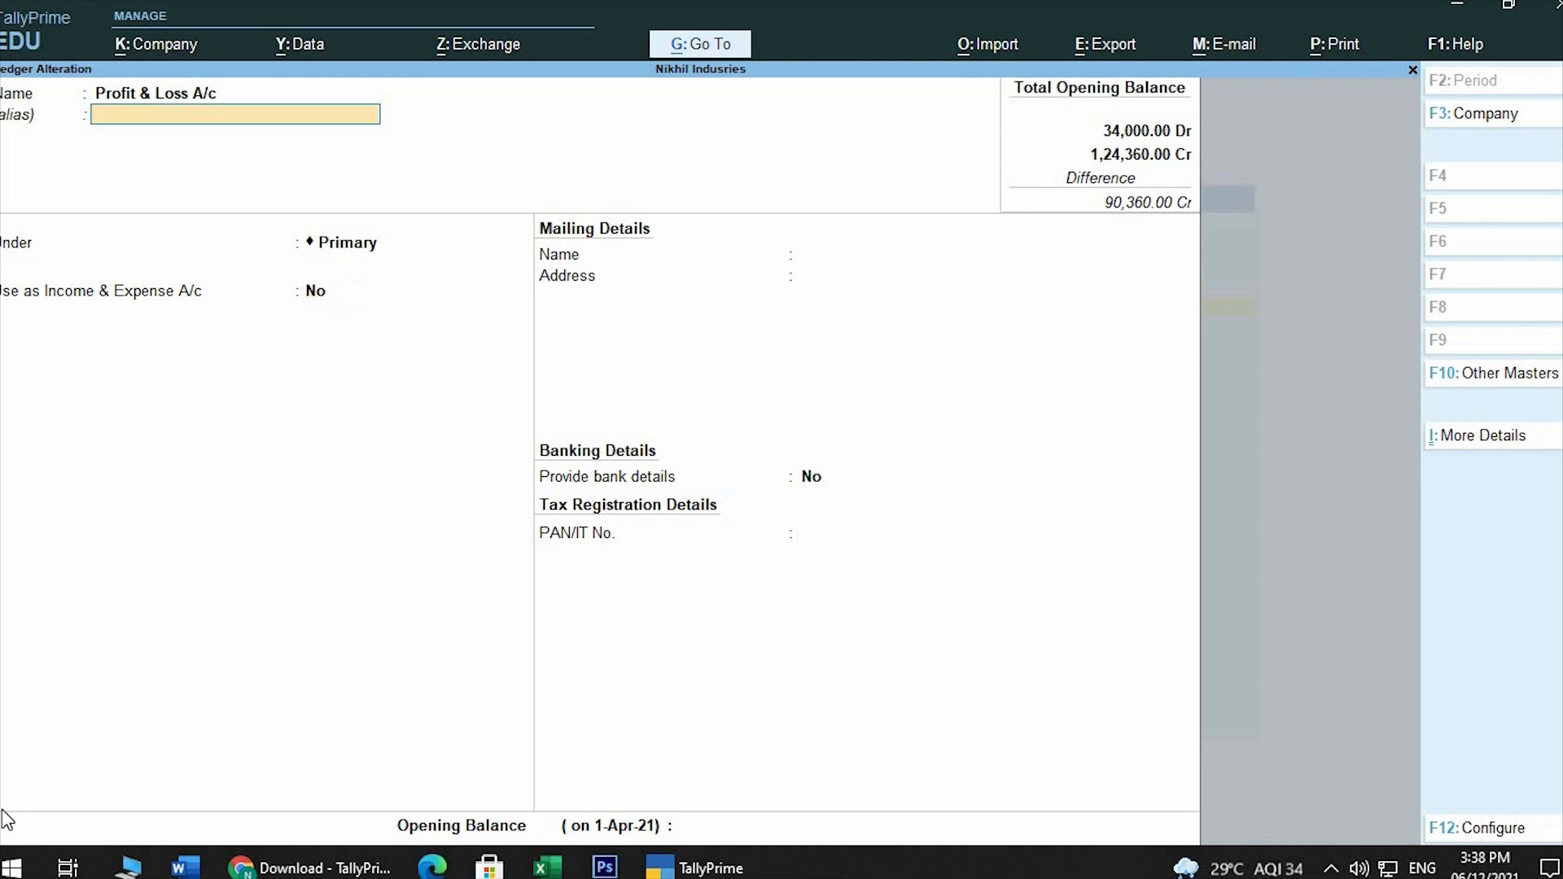
{"action": "key", "text": "Return"}
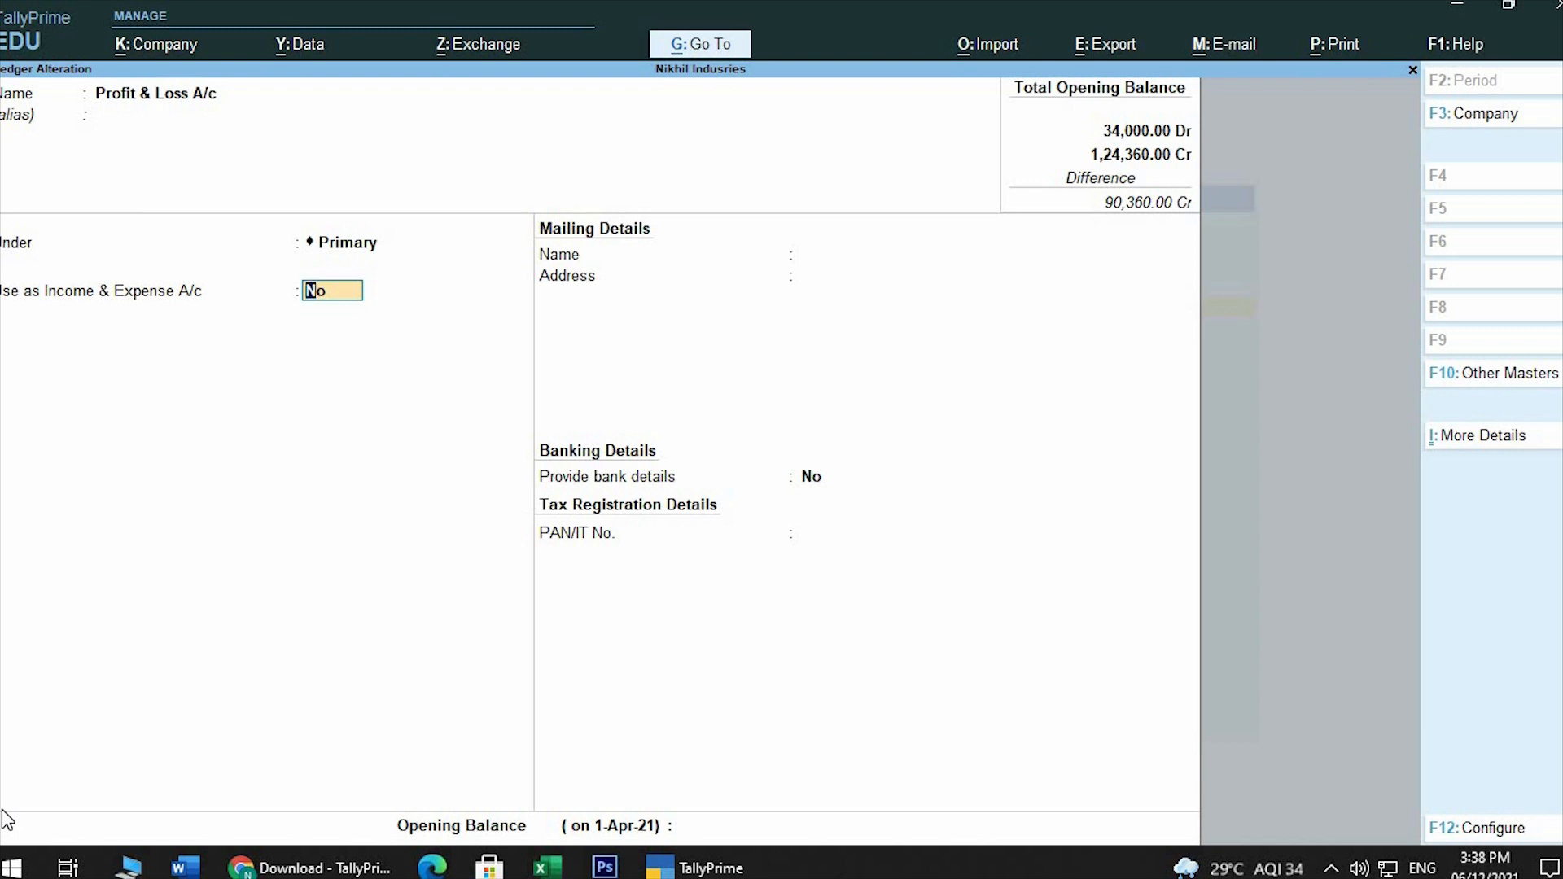
{"action": "key", "text": "Return"}
{"action": "key", "text": "Return"}
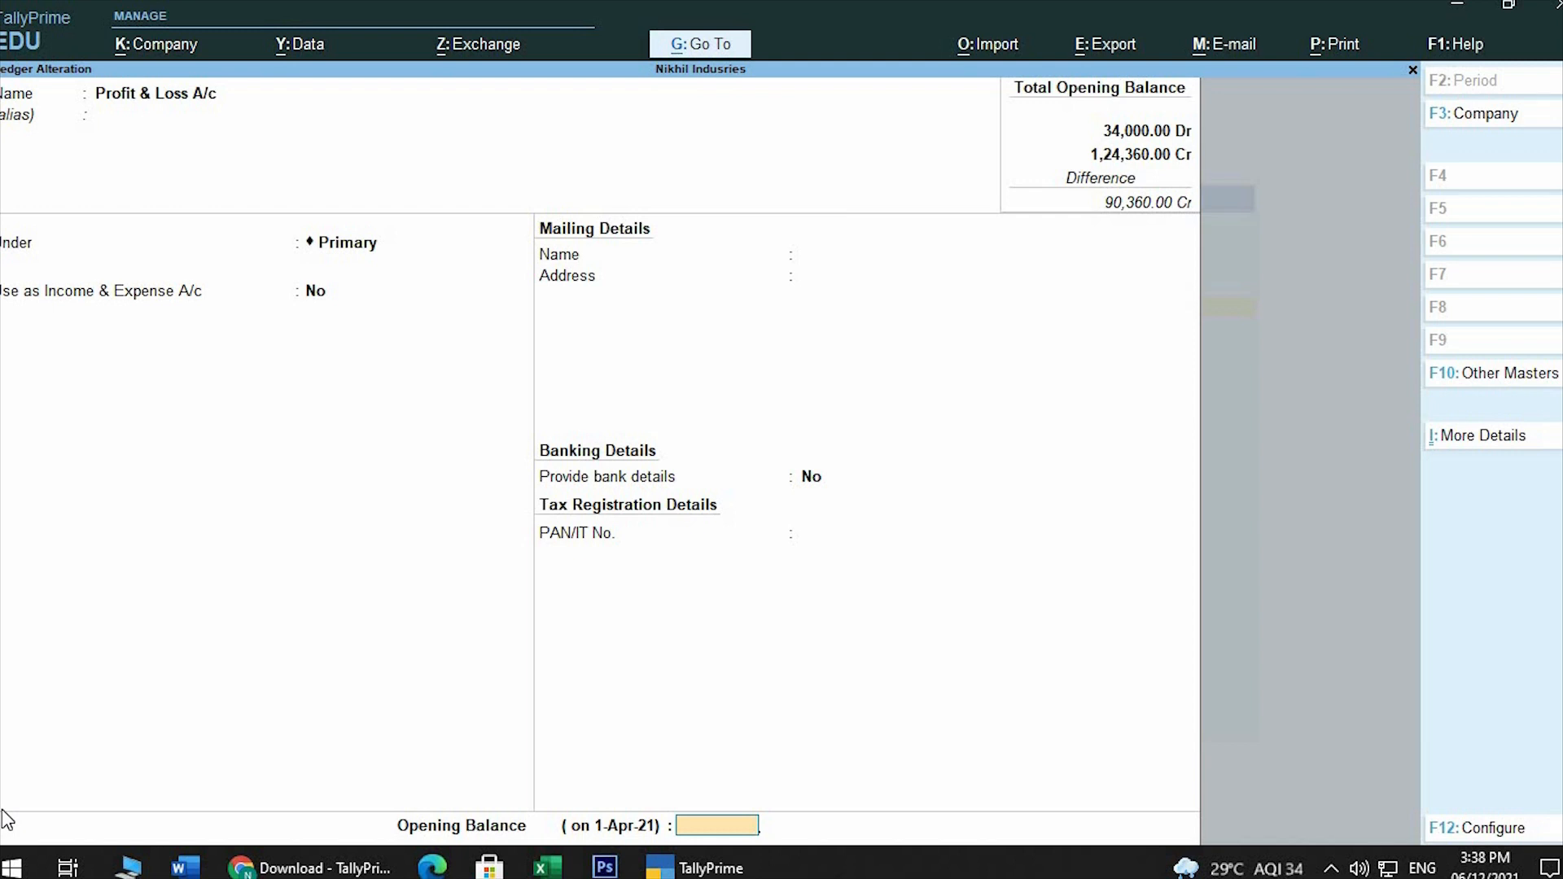
{"action": "type", "text": "48000"}
{"action": "key", "text": "Return"}
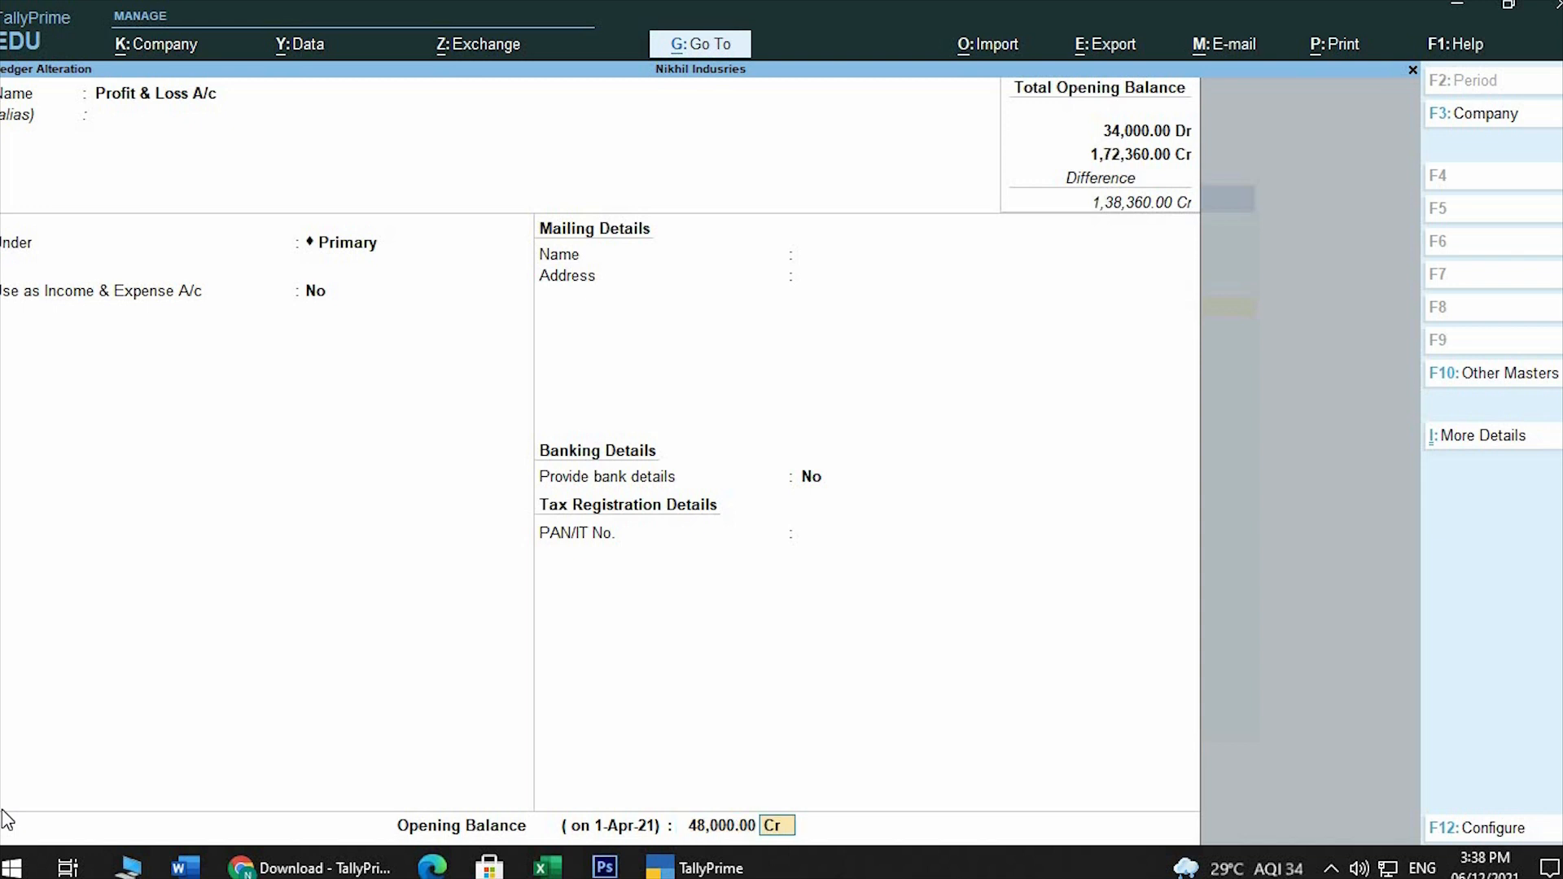
{"action": "key", "text": "Return"}
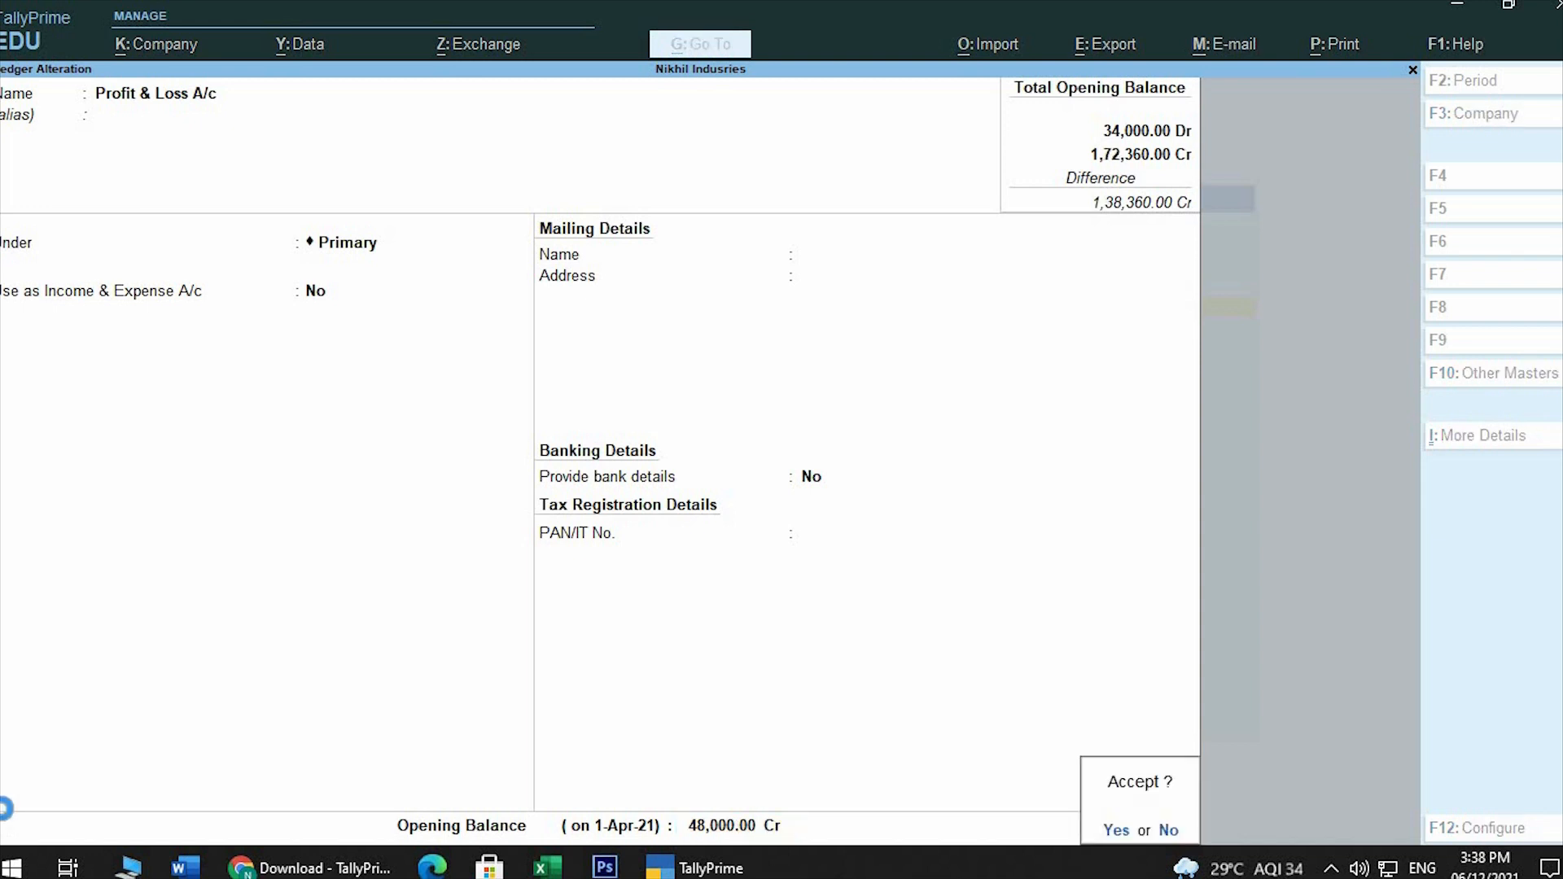
{"action": "key", "text": "Return"}
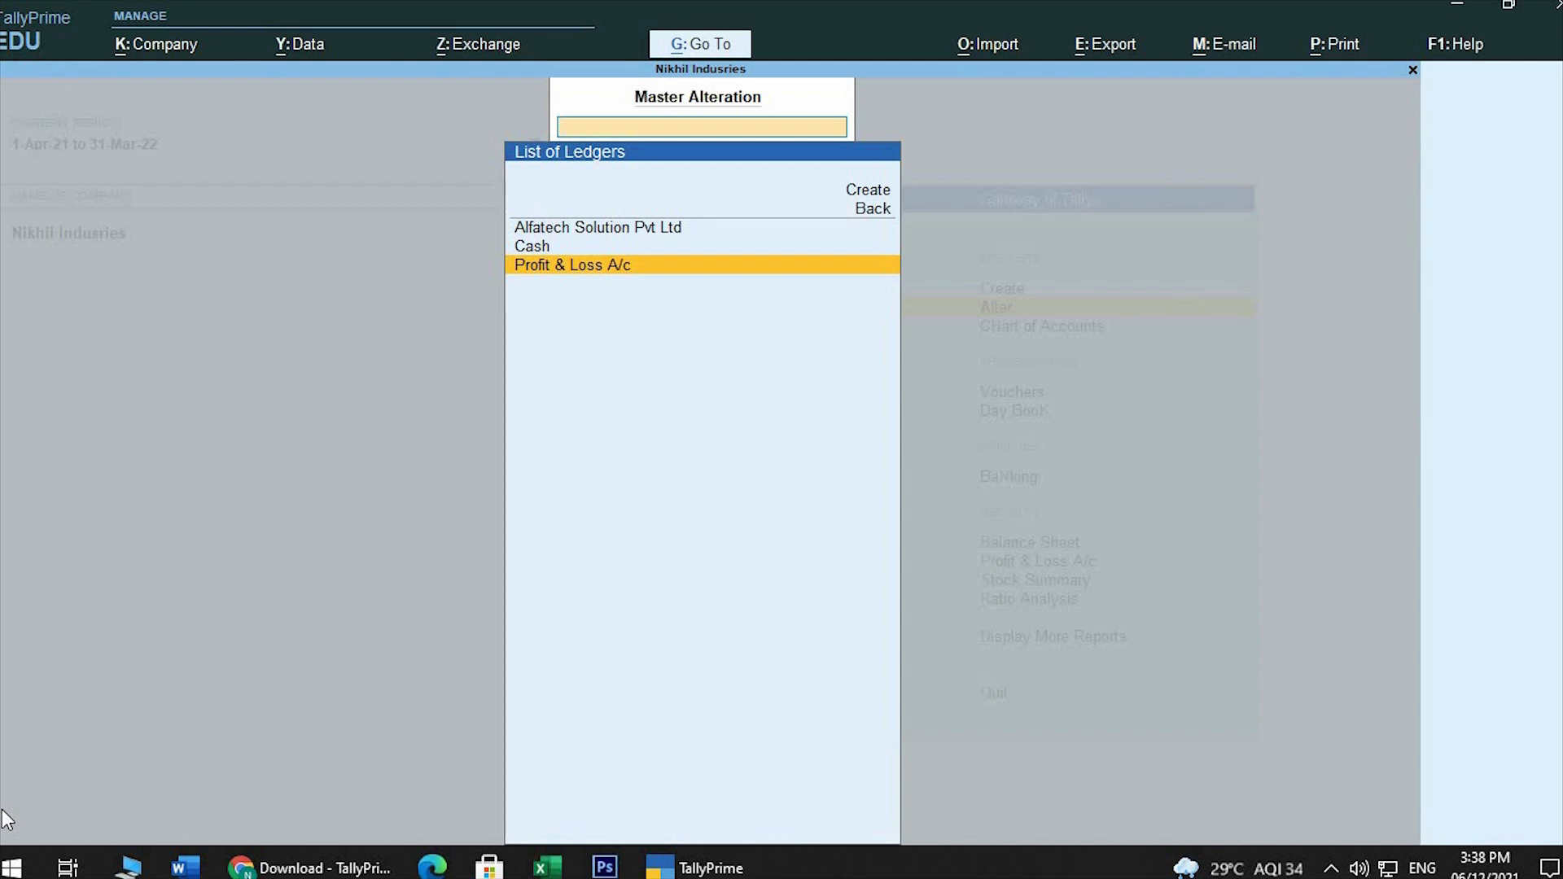
Rename the Alfatech Solution Pvt Ltd ledger as Alfatech Solution and save the alteration
{"action": "key", "text": "Up"}
{"action": "key", "text": "Up"}
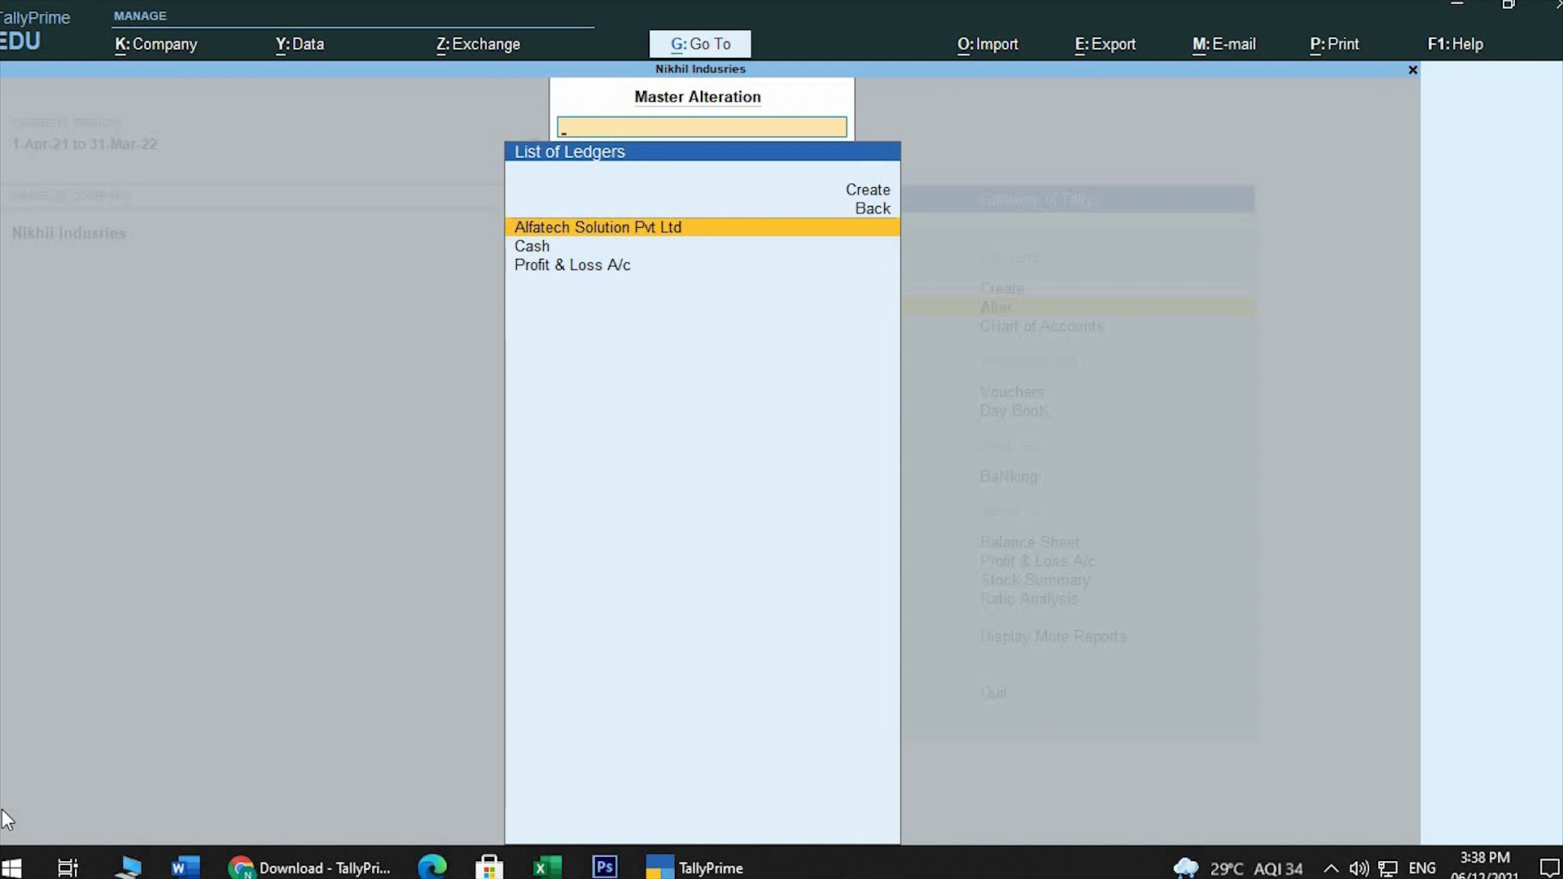
{"action": "key", "text": "Return"}
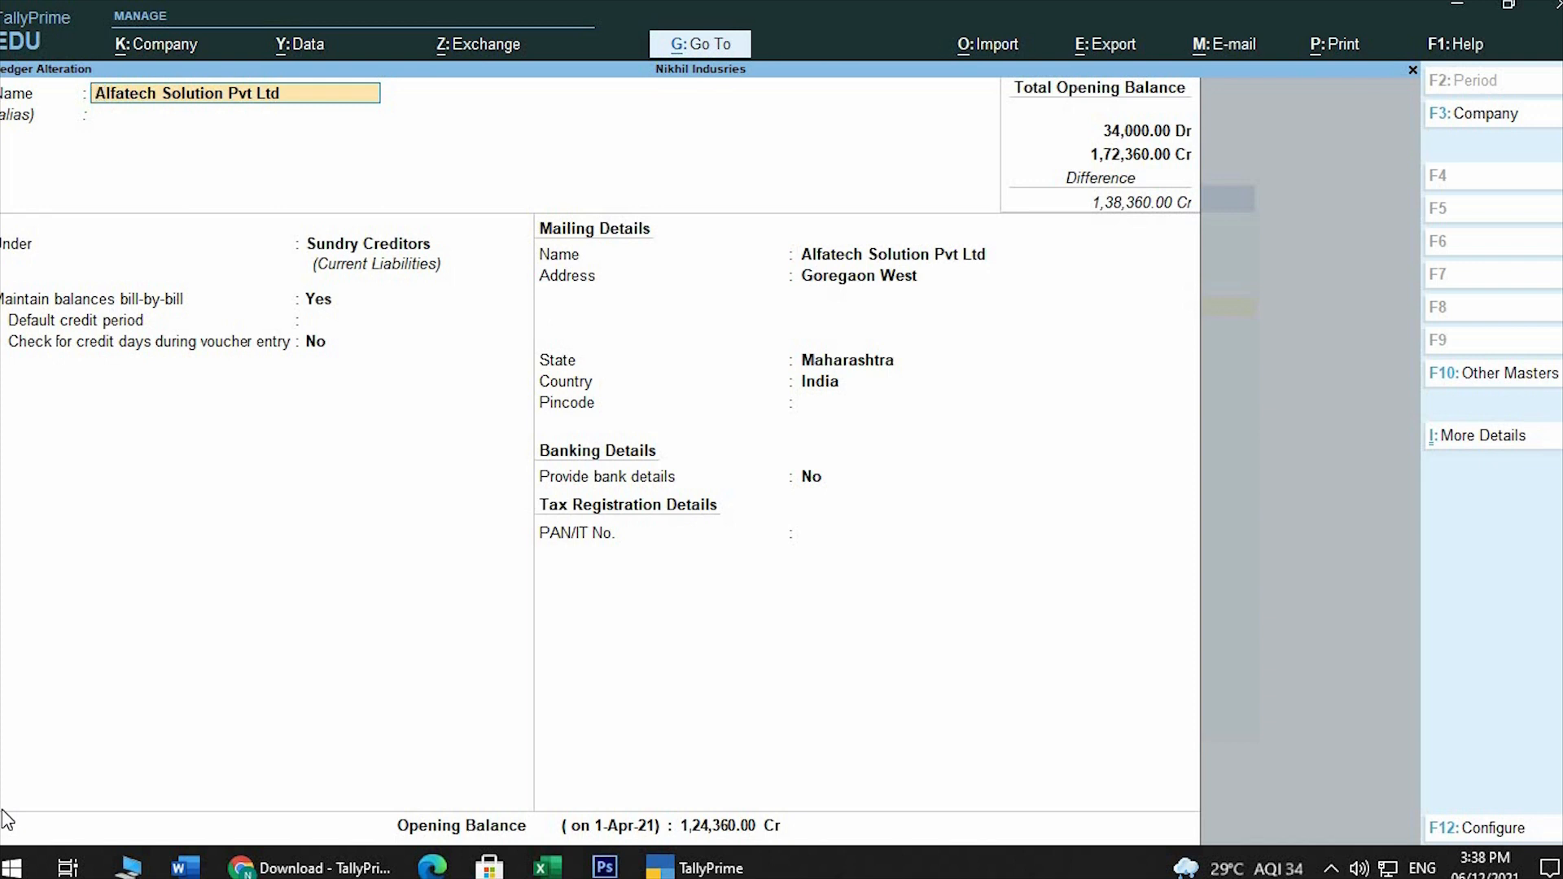
{"action": "key", "text": "BackSpace"}
{"action": "key", "text": "BackSpace"}
{"action": "key", "text": "BackSpace"}
{"action": "key", "text": "BackSpace"}
{"action": "key", "text": "BackSpace"}
{"action": "key", "text": "BackSpace"}
{"action": "key", "text": "BackSpace"}
{"action": "key", "text": "ctrl"}
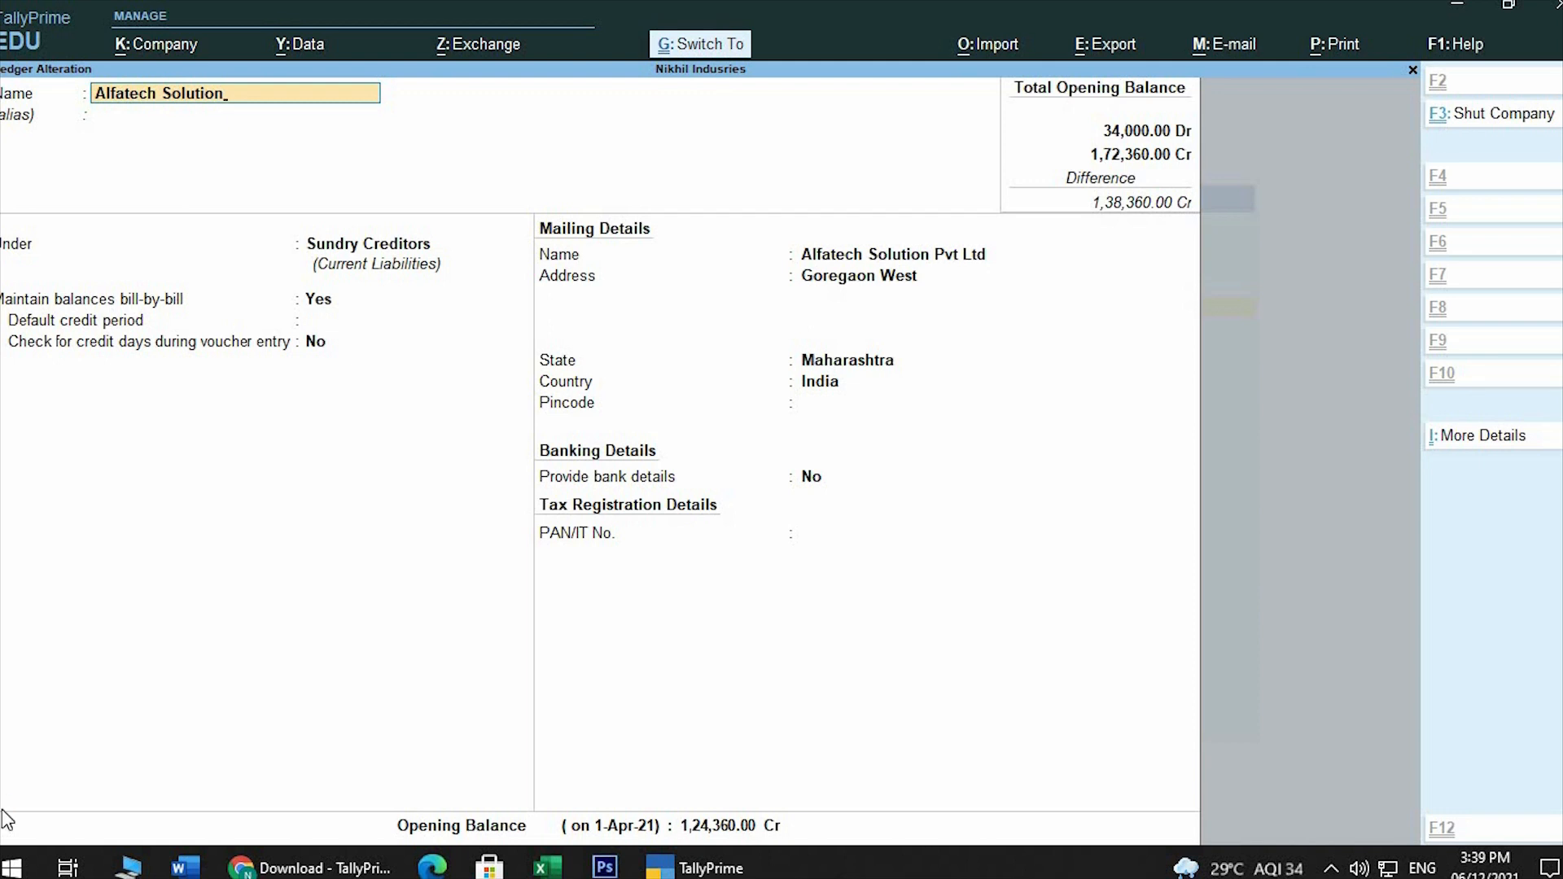
{"action": "key", "text": "ctrl+a"}
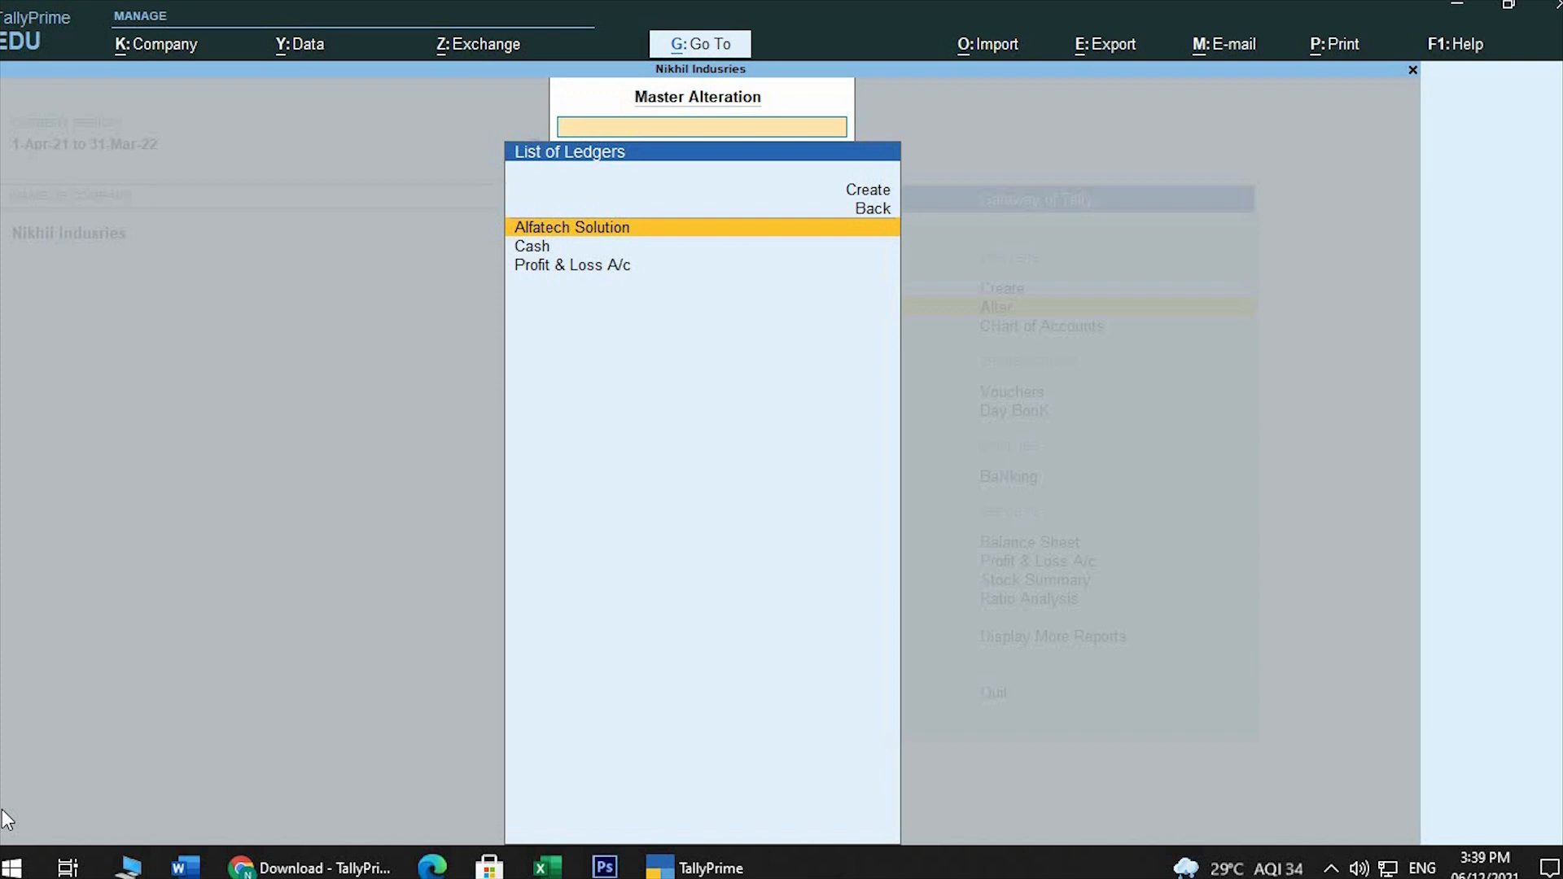
Leave ledger alteration and open the Balance Sheet report
{"action": "key", "text": "Escape"}
{"action": "key", "text": "Escape"}
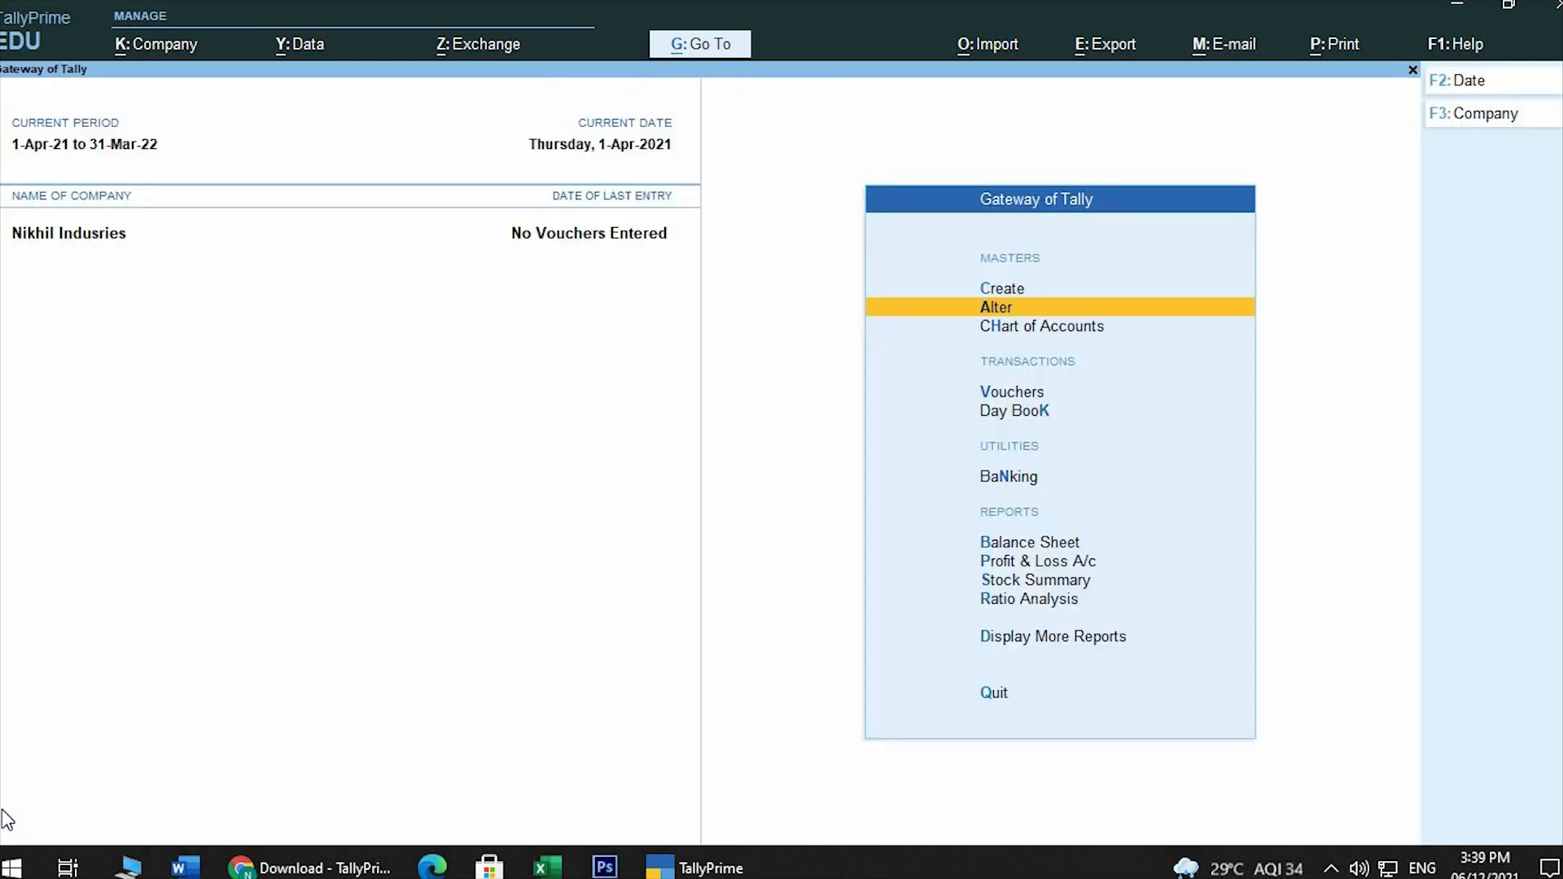
{"action": "key", "text": "Down"}
{"action": "key", "text": "Down"}
{"action": "key", "text": "Down"}
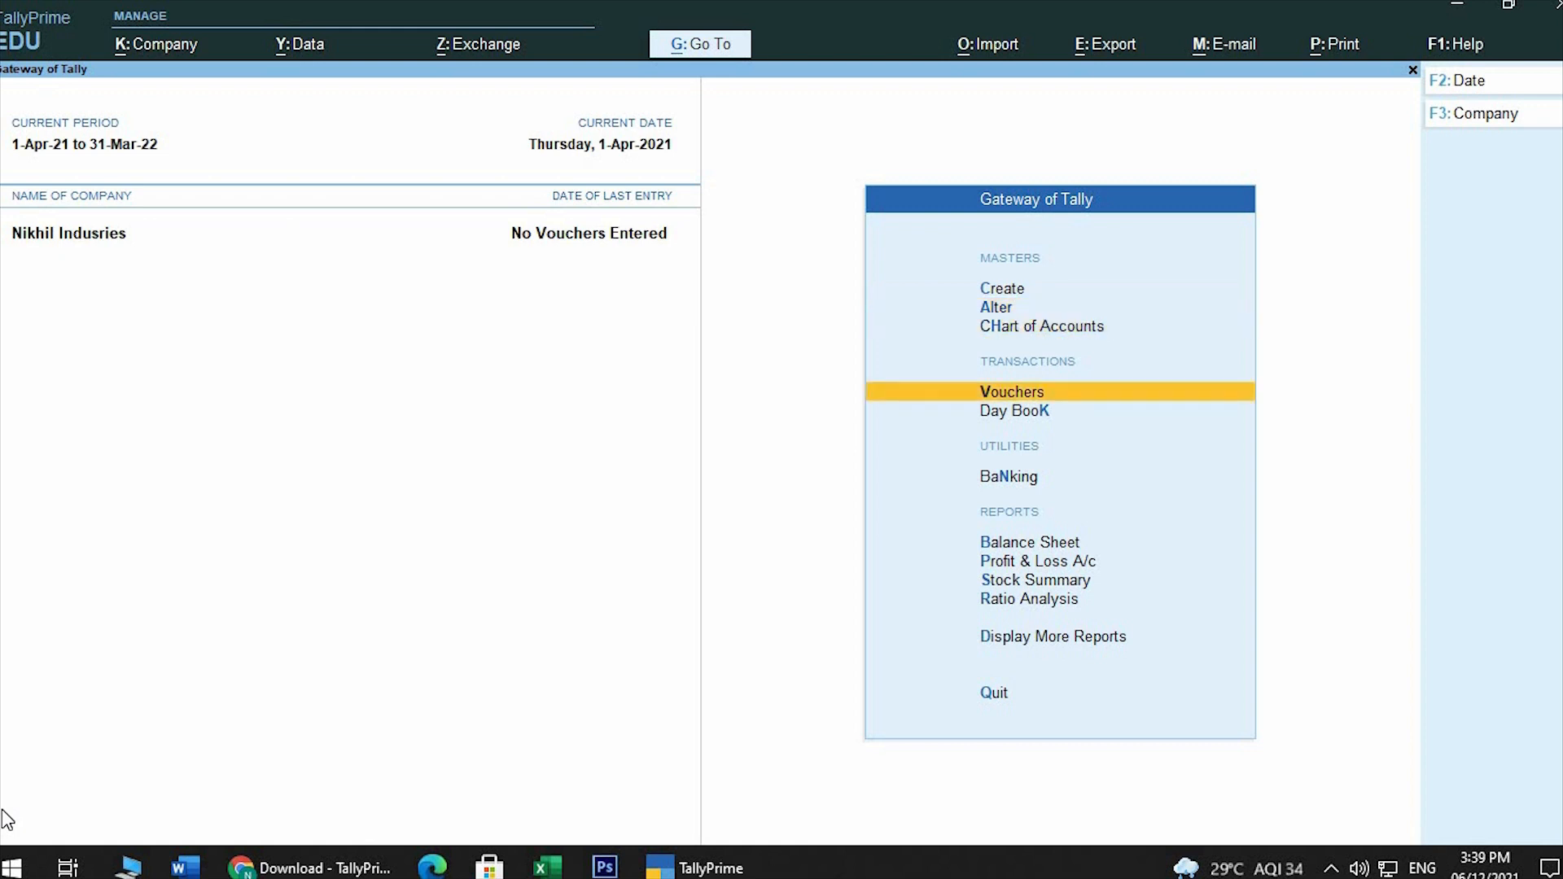
{"action": "key", "text": "Down"}
{"action": "key", "text": "Down"}
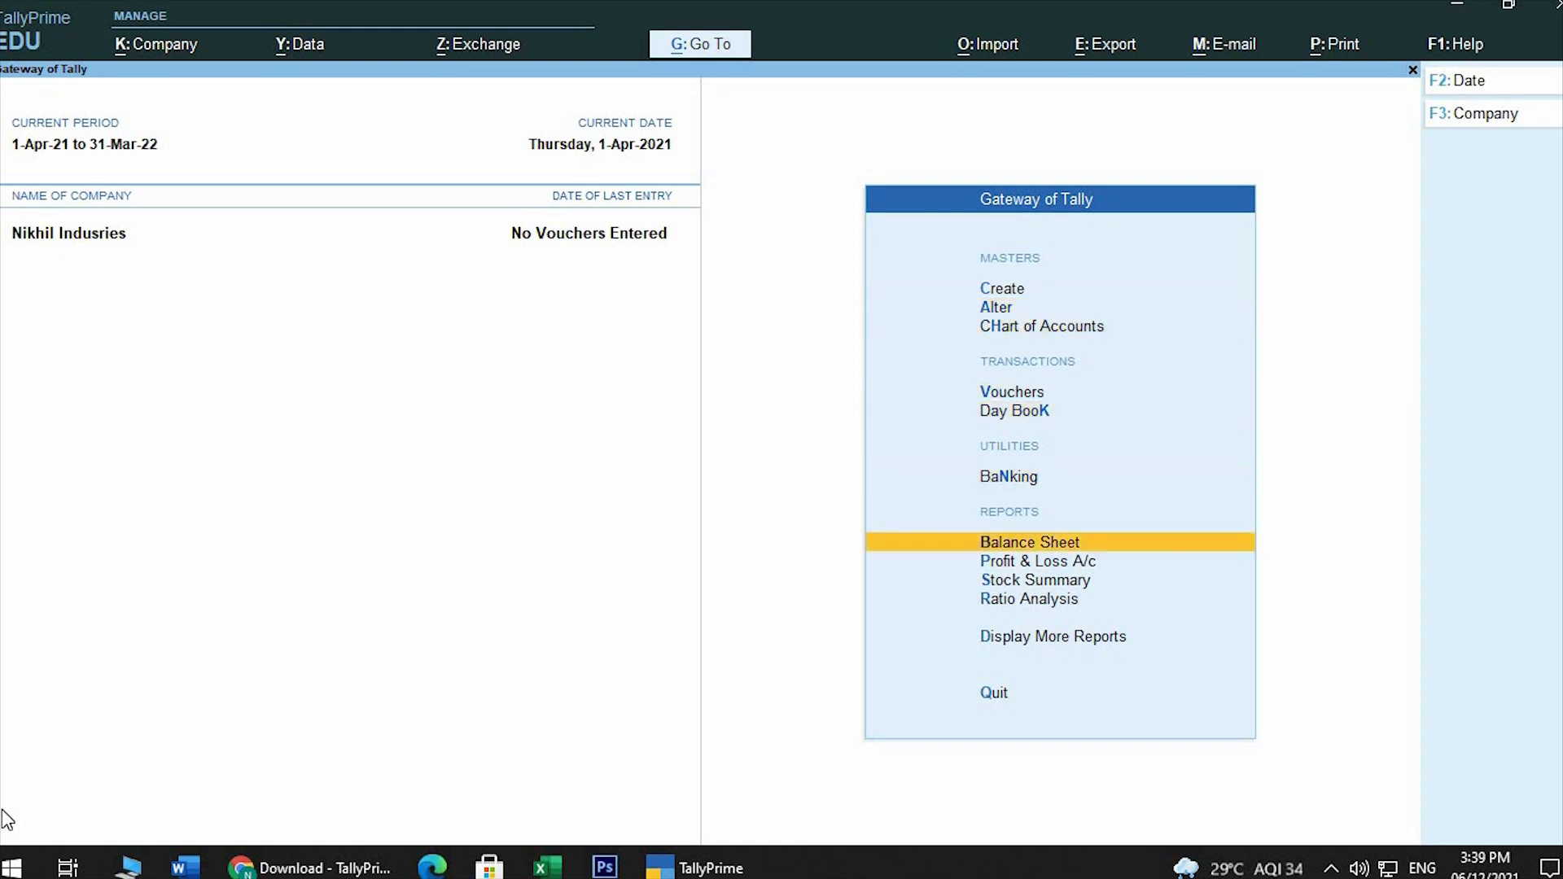
{"action": "key", "text": "Return"}
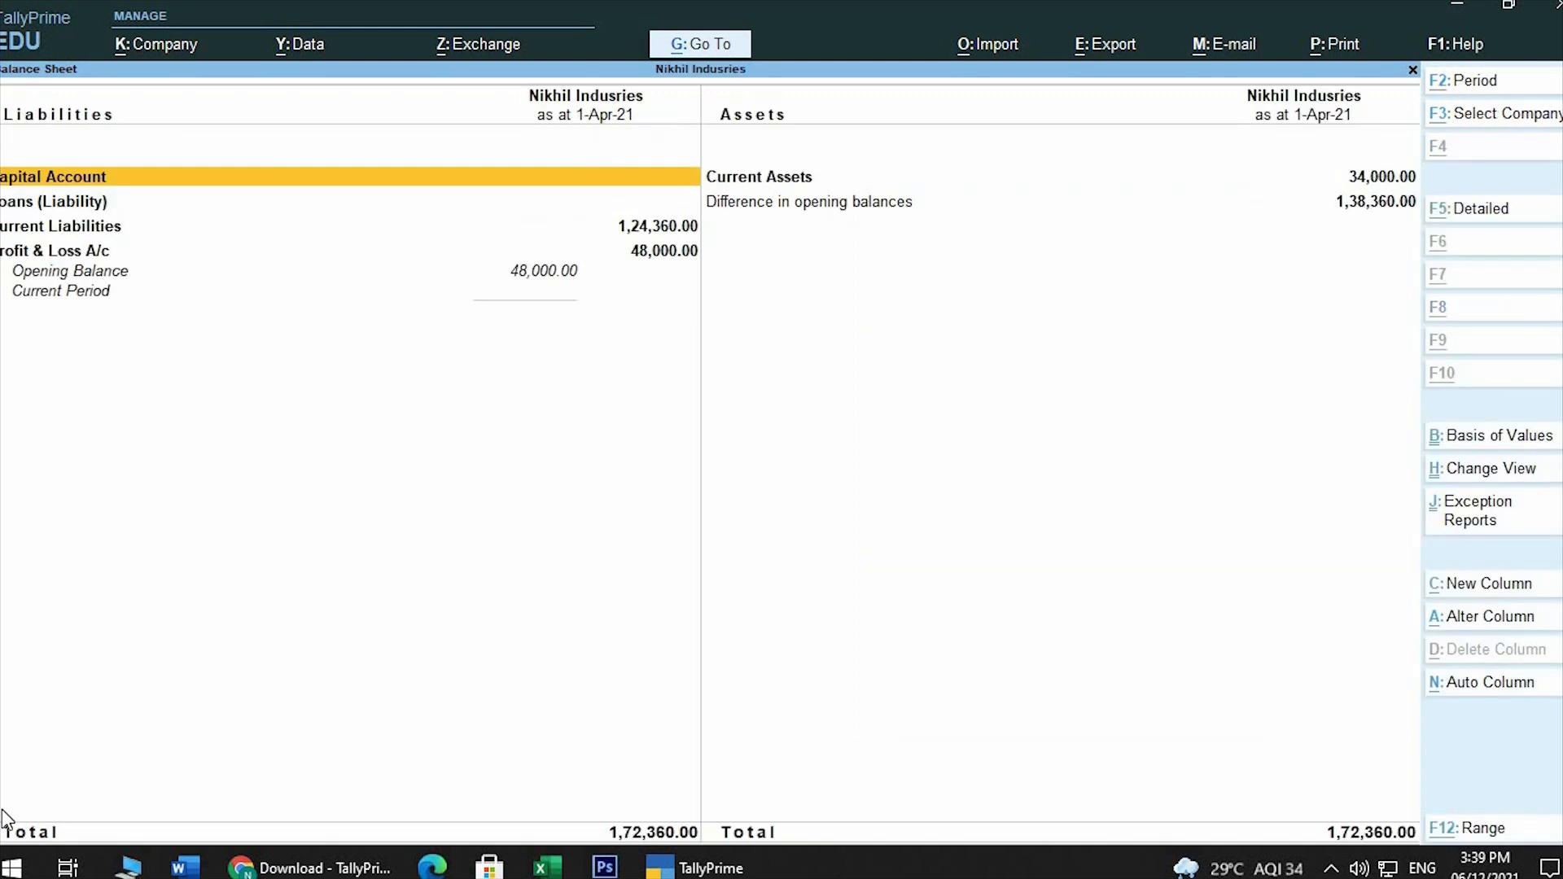
Show the Balance Sheet in detail, review Sundry Creditors, Cash-in-Hand and Profit & Loss A/c, and close the report
{"action": "key", "text": "alt+F5"}
{"action": "key", "text": "Down"}
{"action": "key", "text": "Down"}
{"action": "key", "text": "Down"}
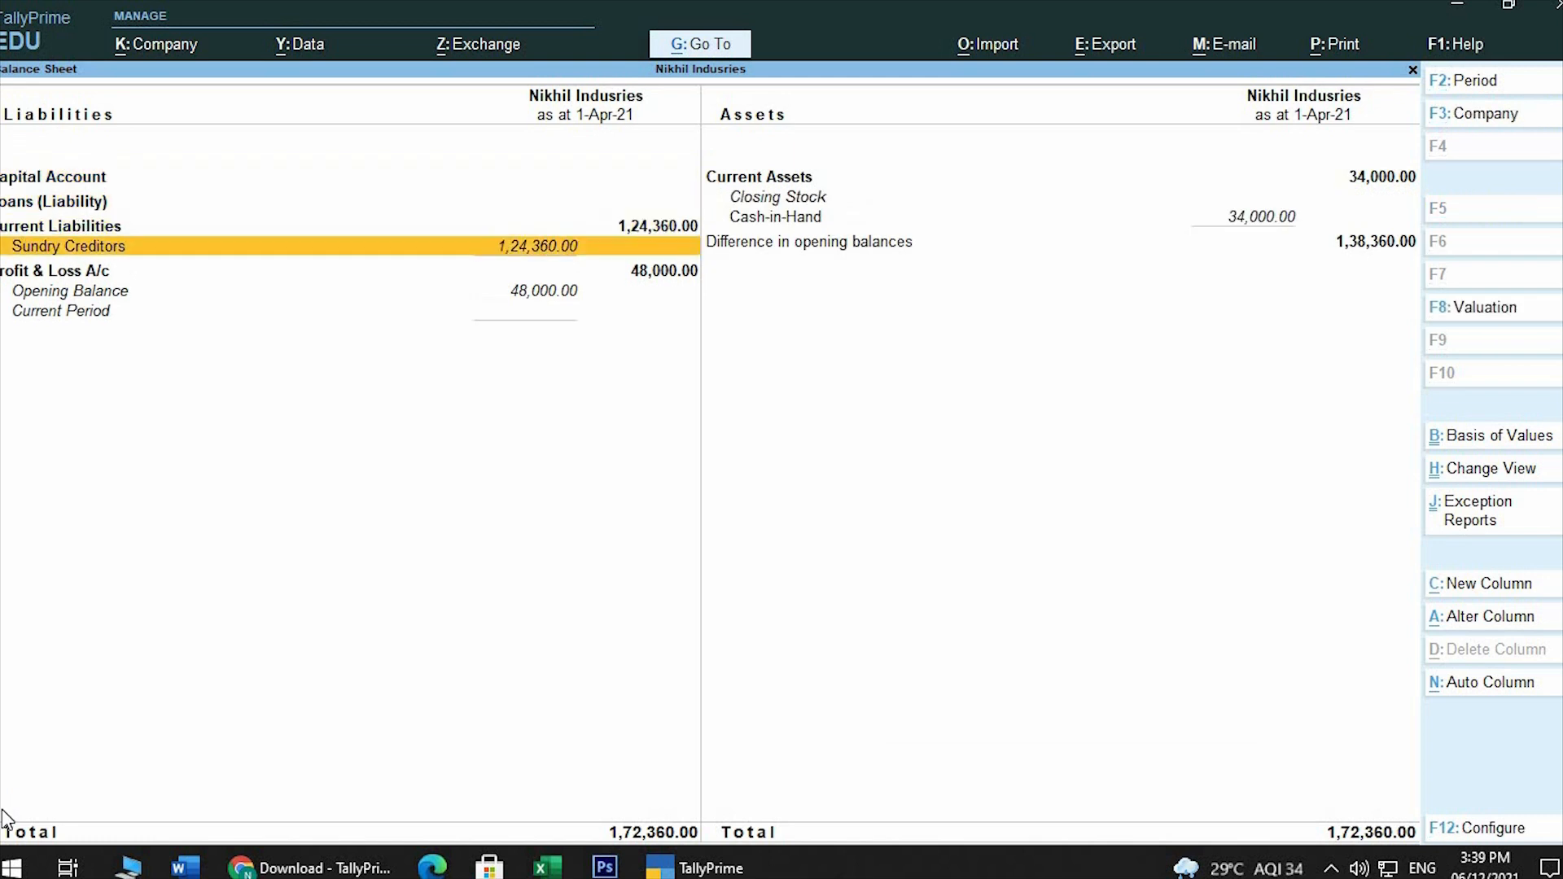
{"action": "key", "text": "Right"}
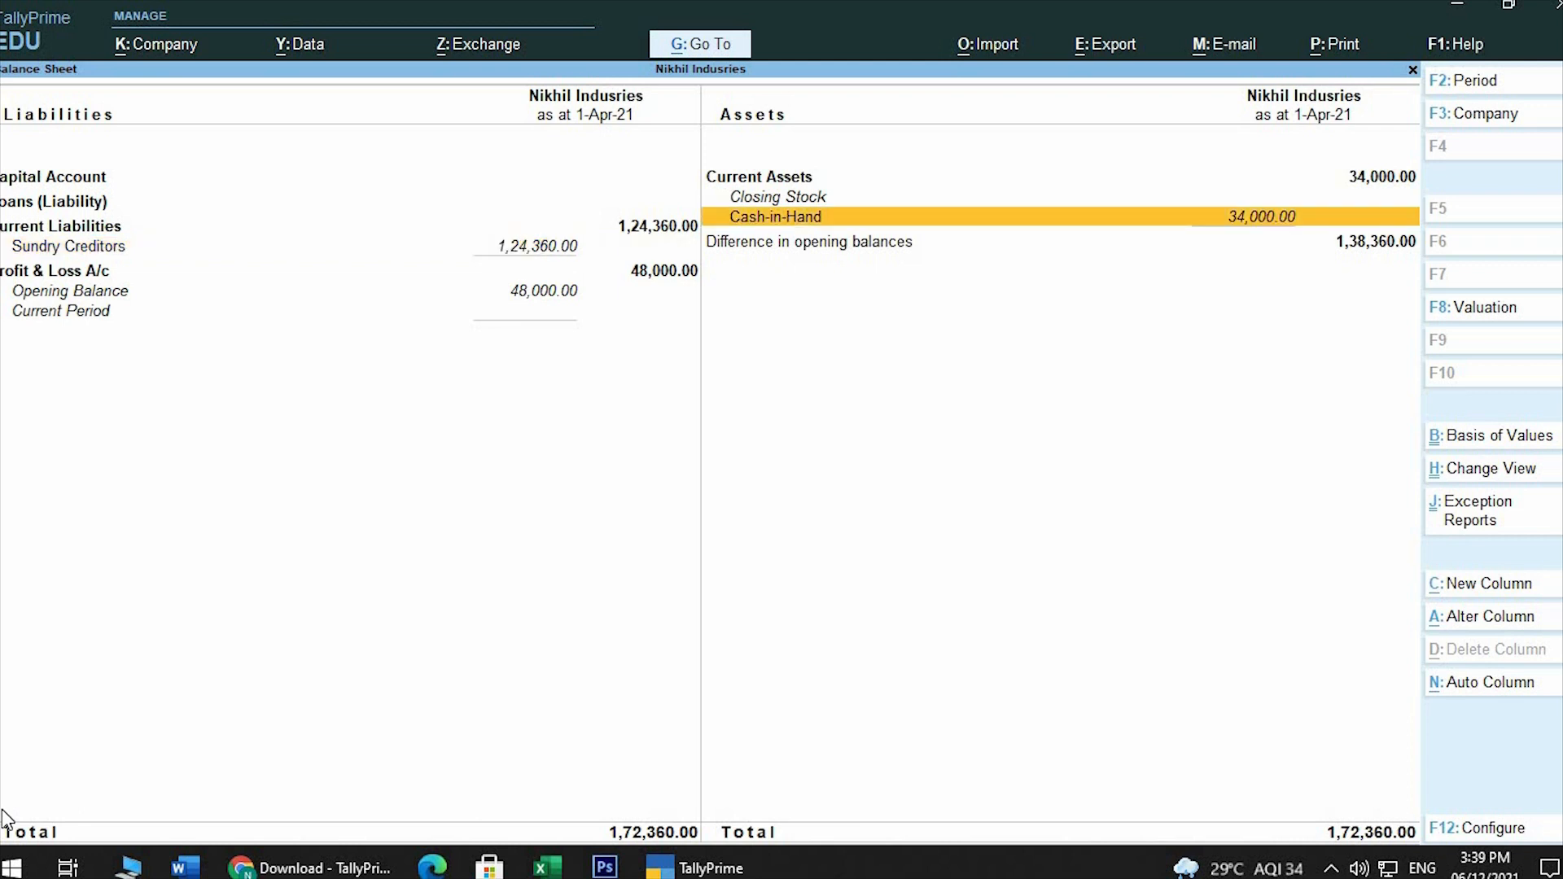
{"action": "key", "text": "Left"}
{"action": "key", "text": "Down"}
{"action": "key", "text": "Down"}
{"action": "key", "text": "Down"}
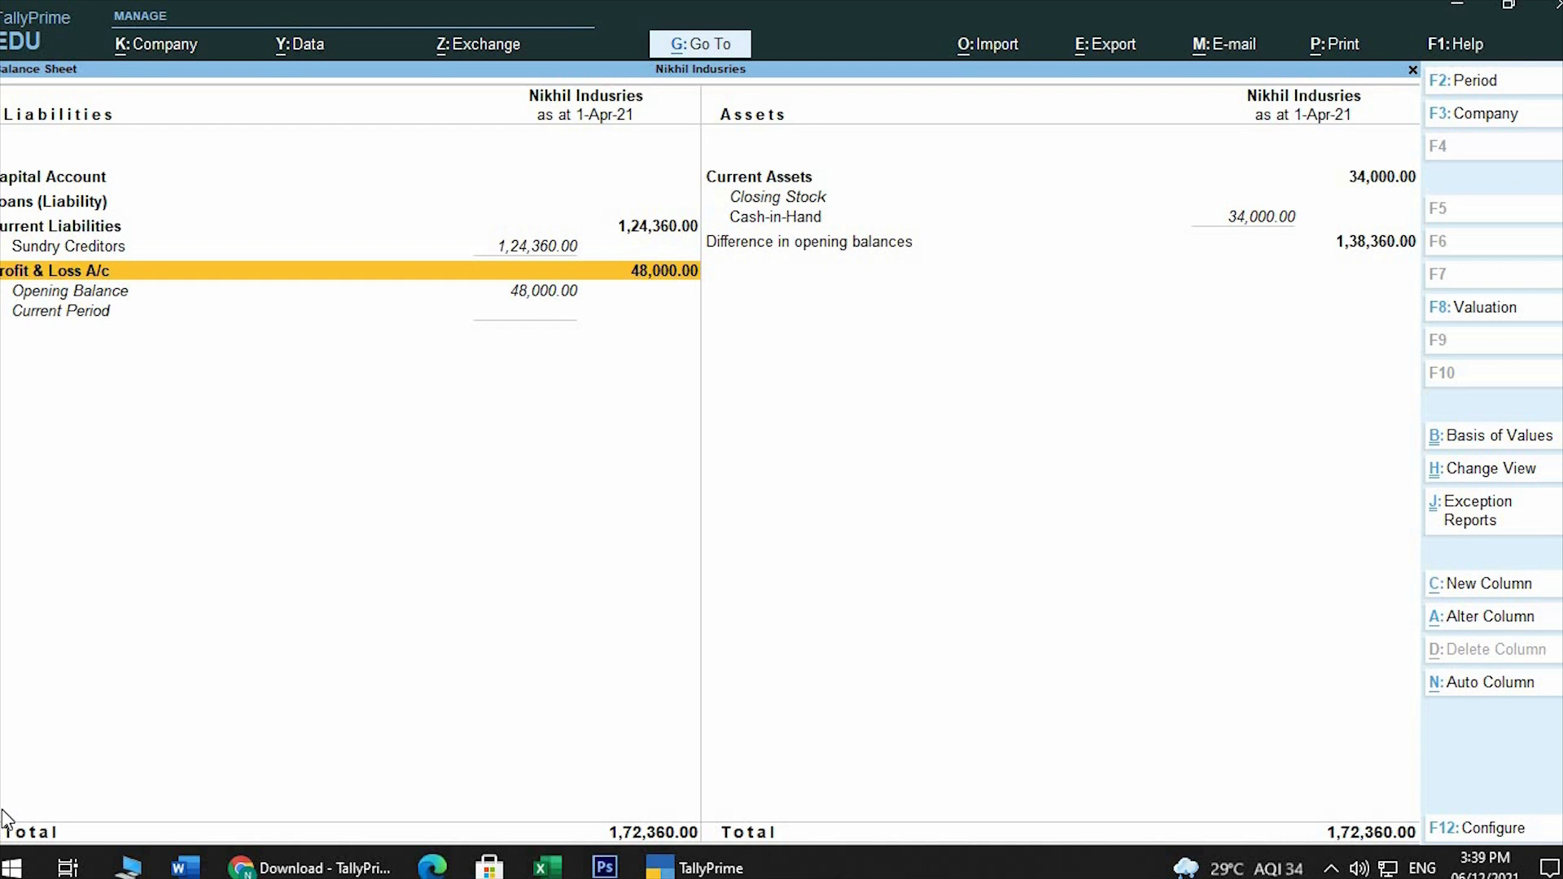
{"action": "key", "text": "Escape"}
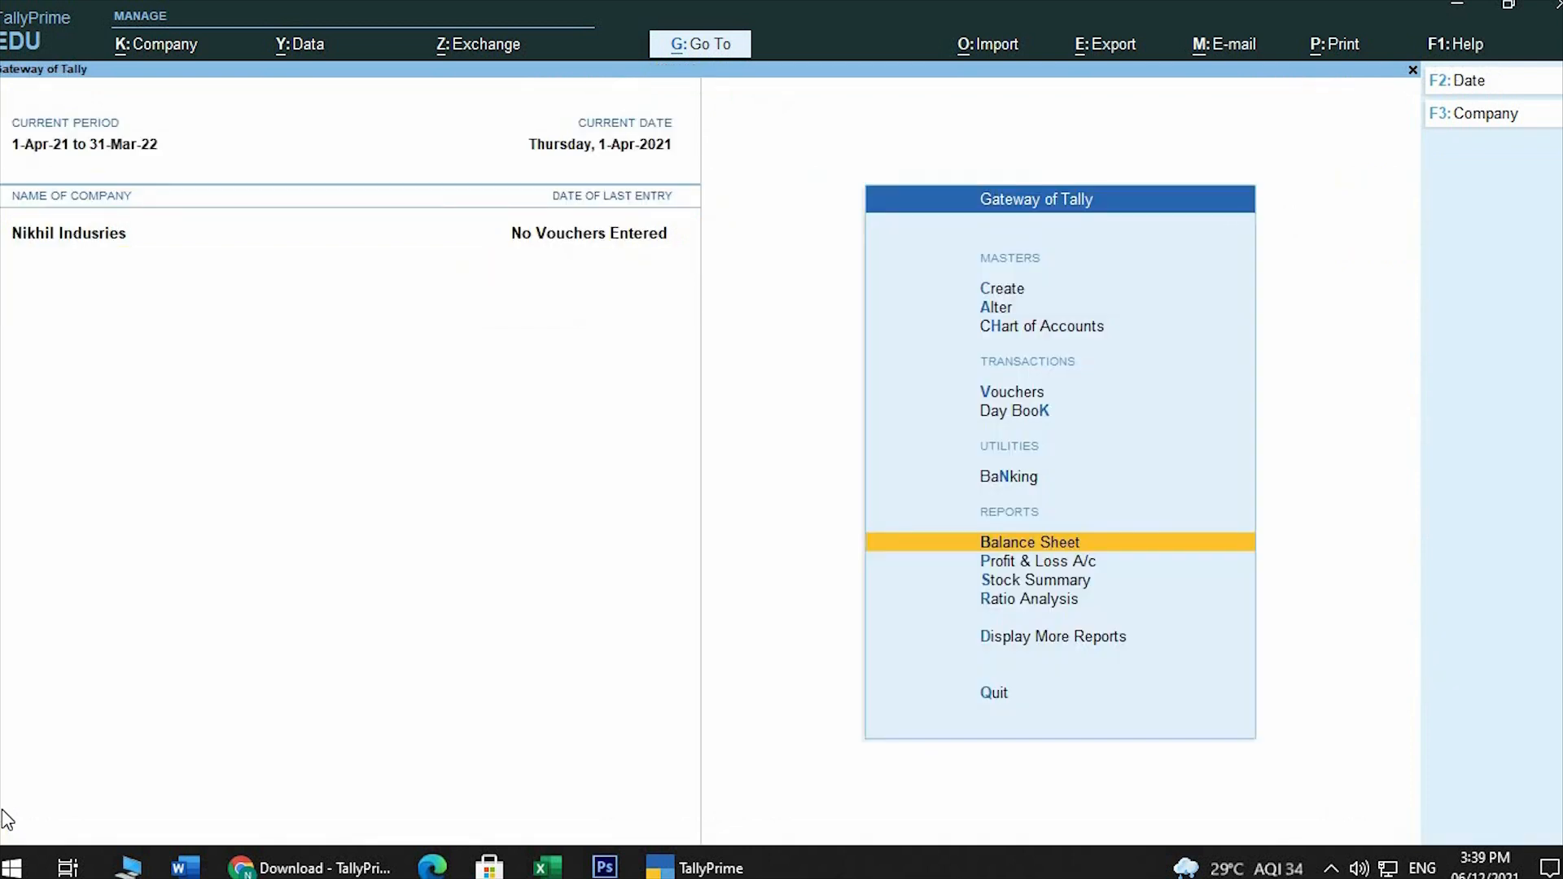
Open the Trial Balance report and review its Current Liabilities and Current Assets entries
{"action": "key", "text": "Down"}
{"action": "key", "text": "Down"}
{"action": "key", "text": "Down"}
{"action": "key", "text": "Down"}
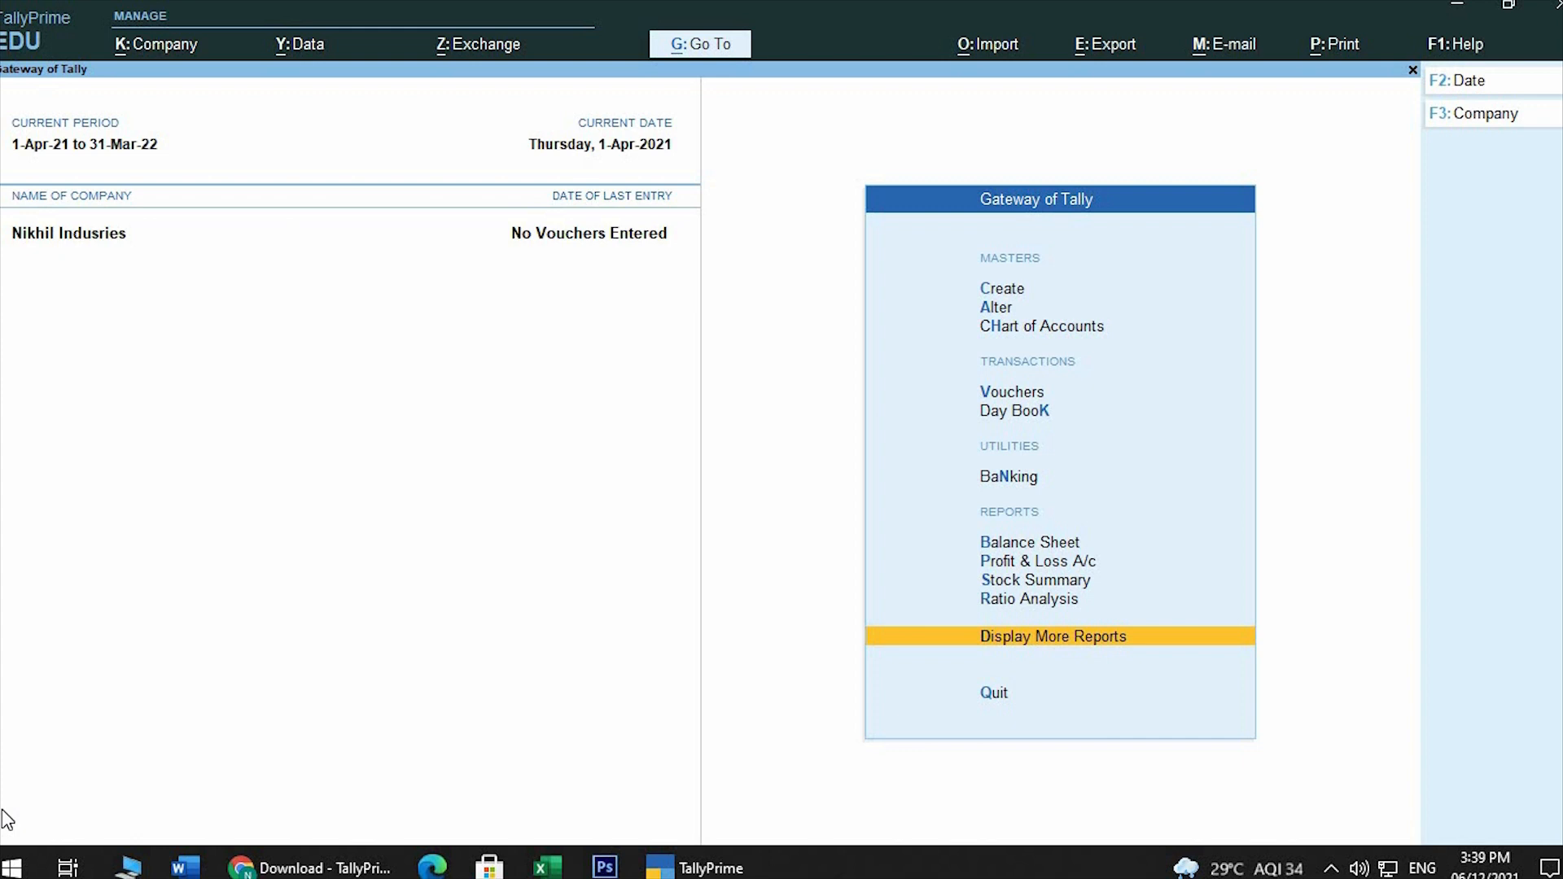
{"action": "key", "text": "Return"}
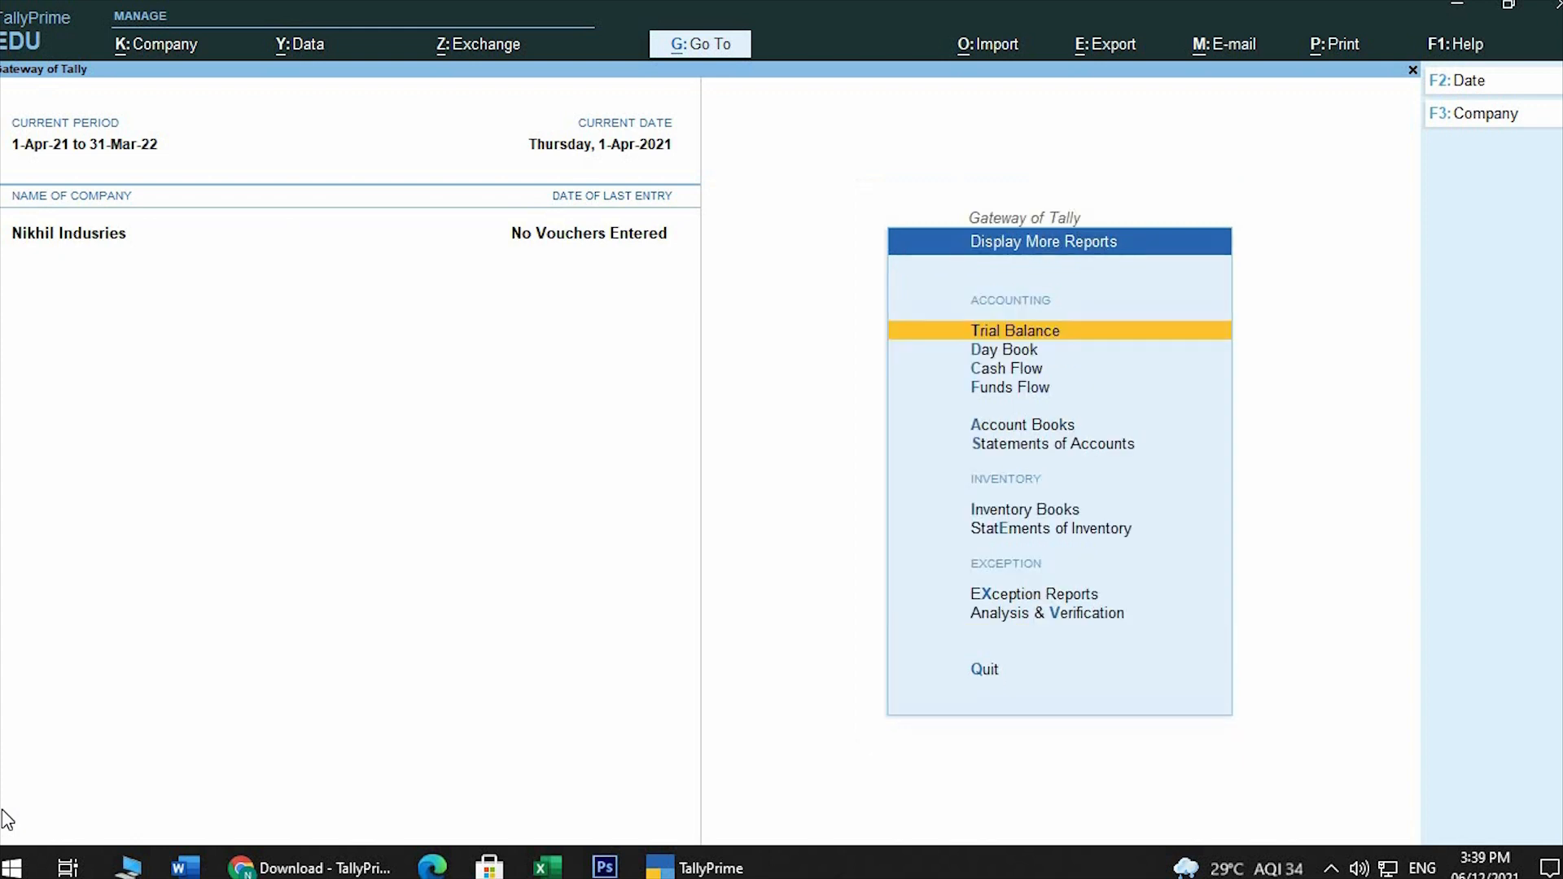
{"action": "key", "text": "Return"}
{"action": "key", "text": "Down"}
{"action": "key", "text": "Down"}
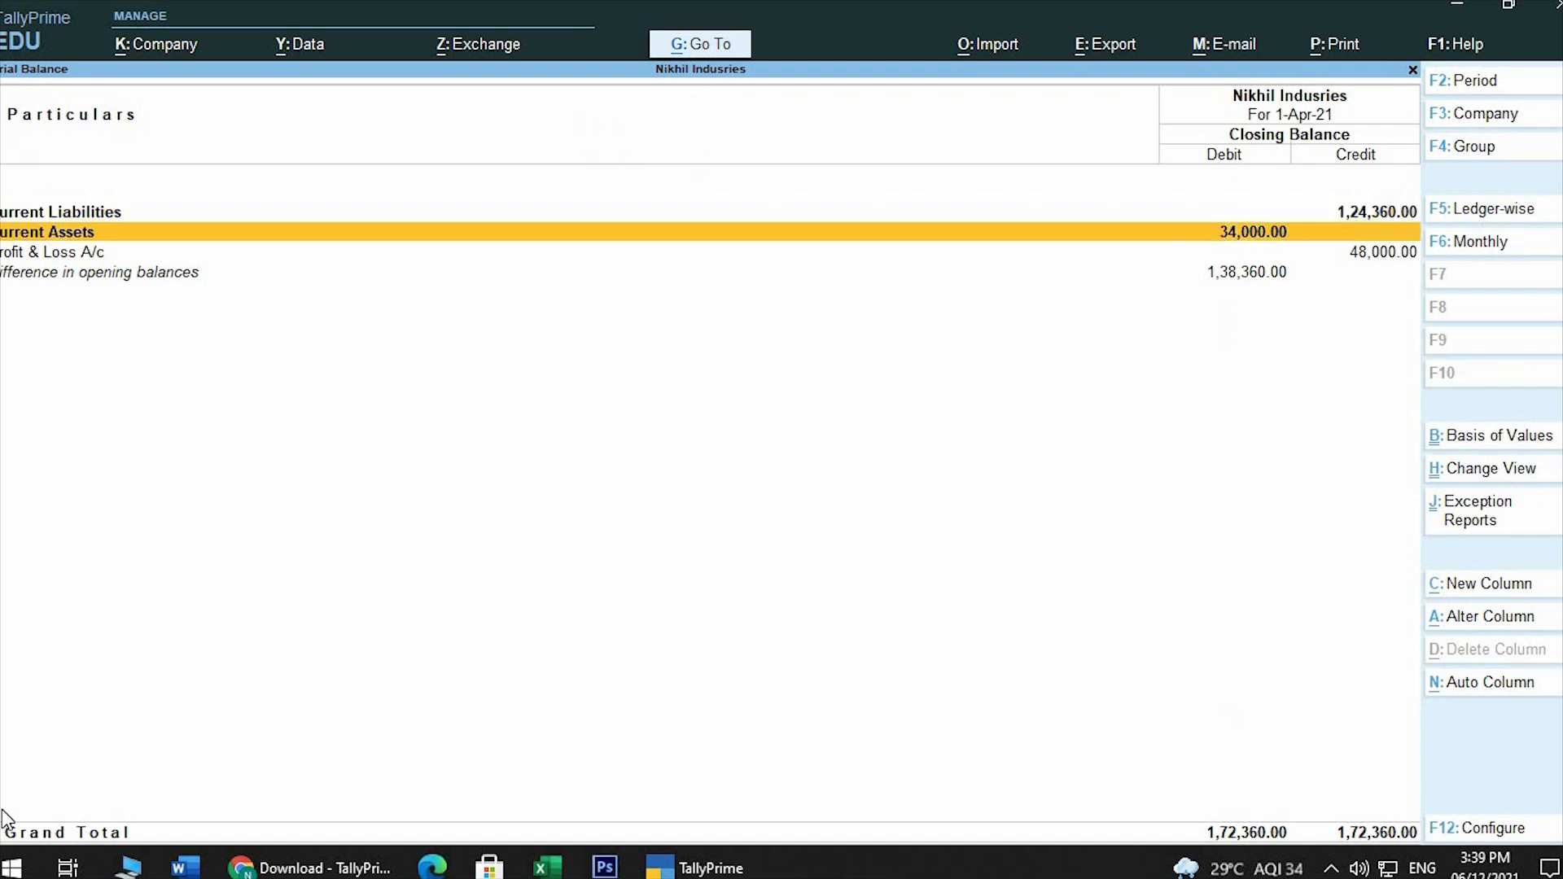
{"action": "key", "text": "Up"}
{"action": "key", "text": "Up"}
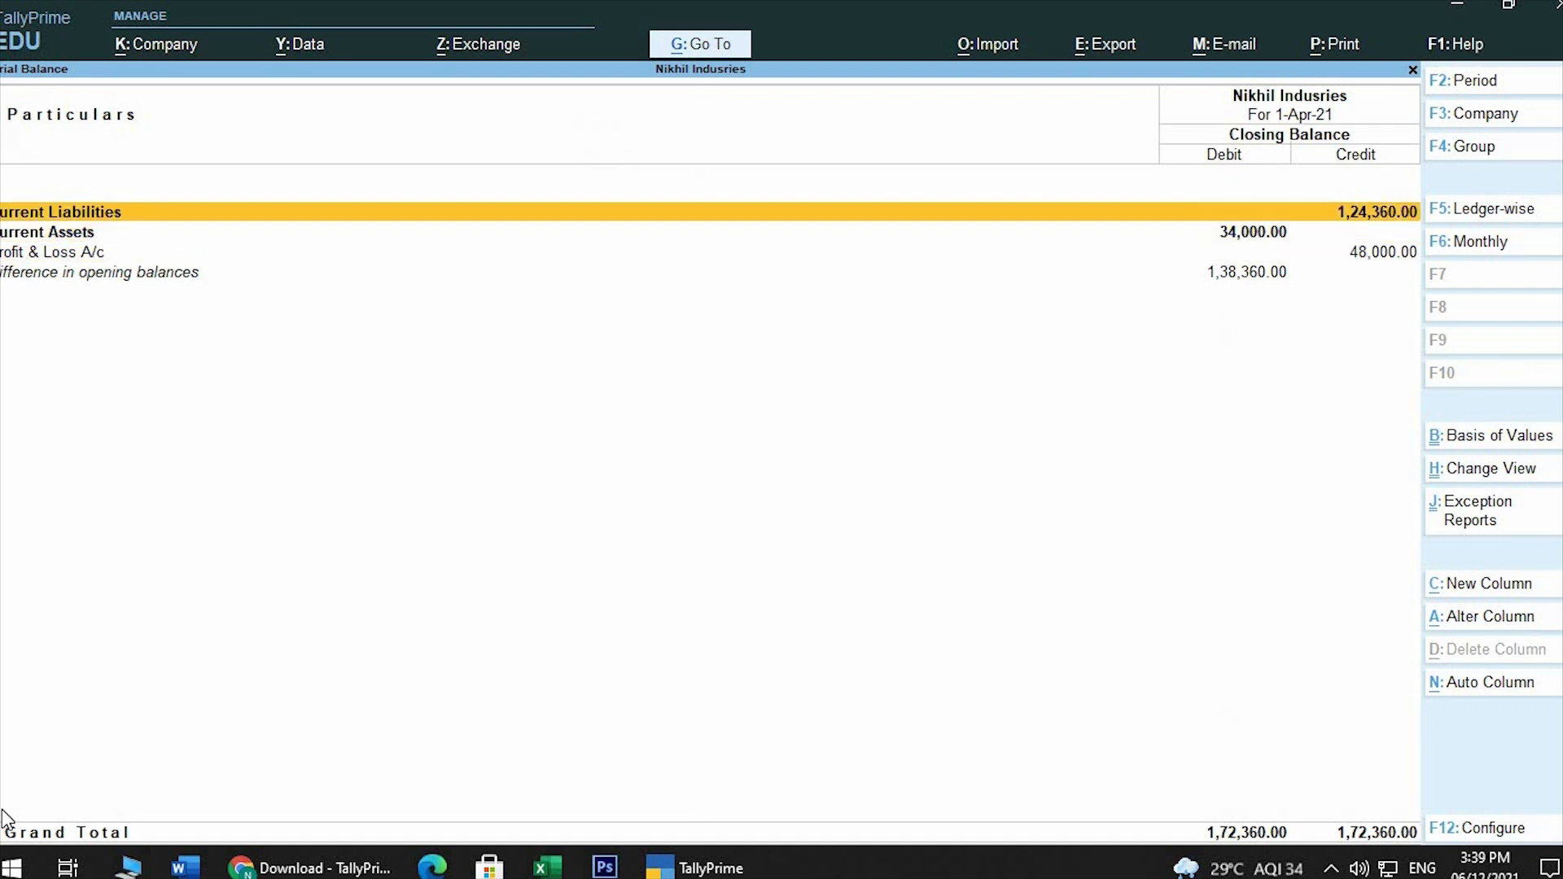
Show the Trial Balance in detail and expand Sundry Creditors to its individual ledgers
{"action": "key", "text": "alt"}
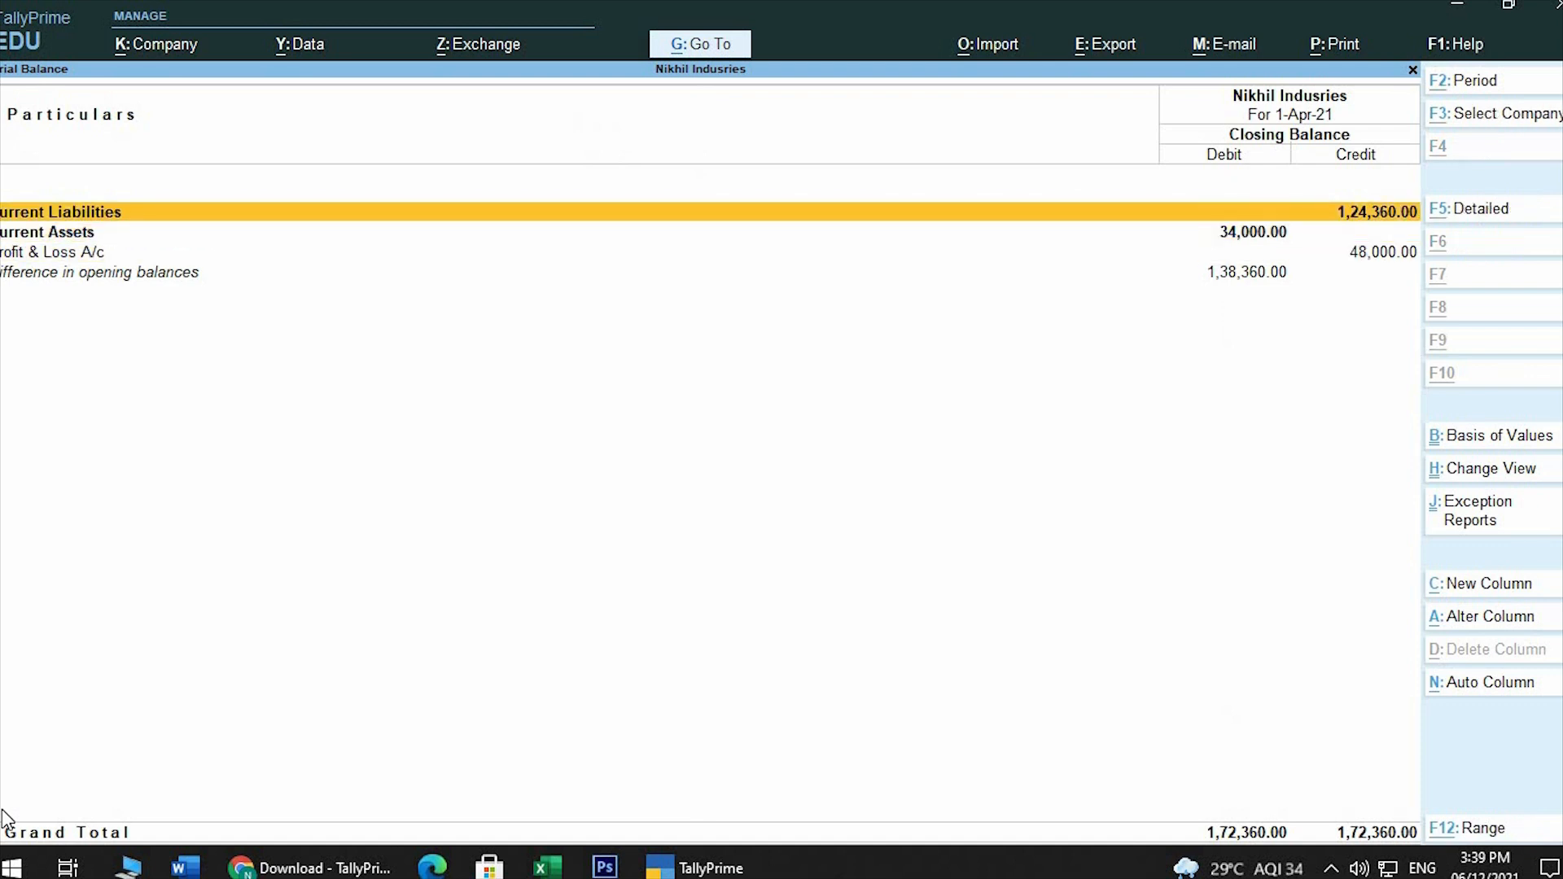
{"action": "key", "text": "alt+F5"}
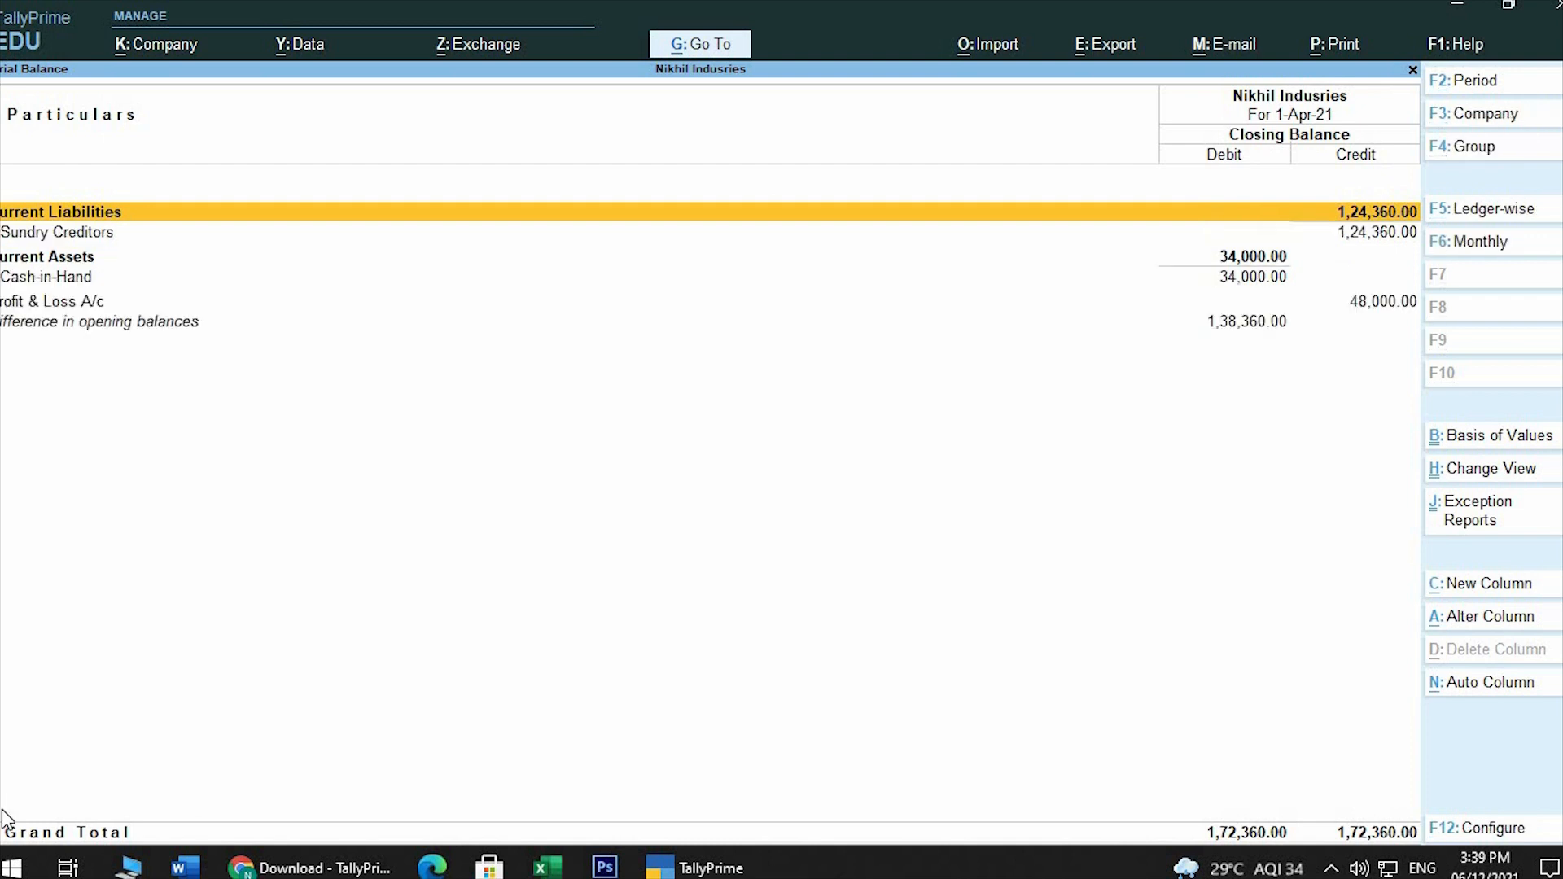
{"action": "key", "text": "Down"}
{"action": "key", "text": "shift+Return"}
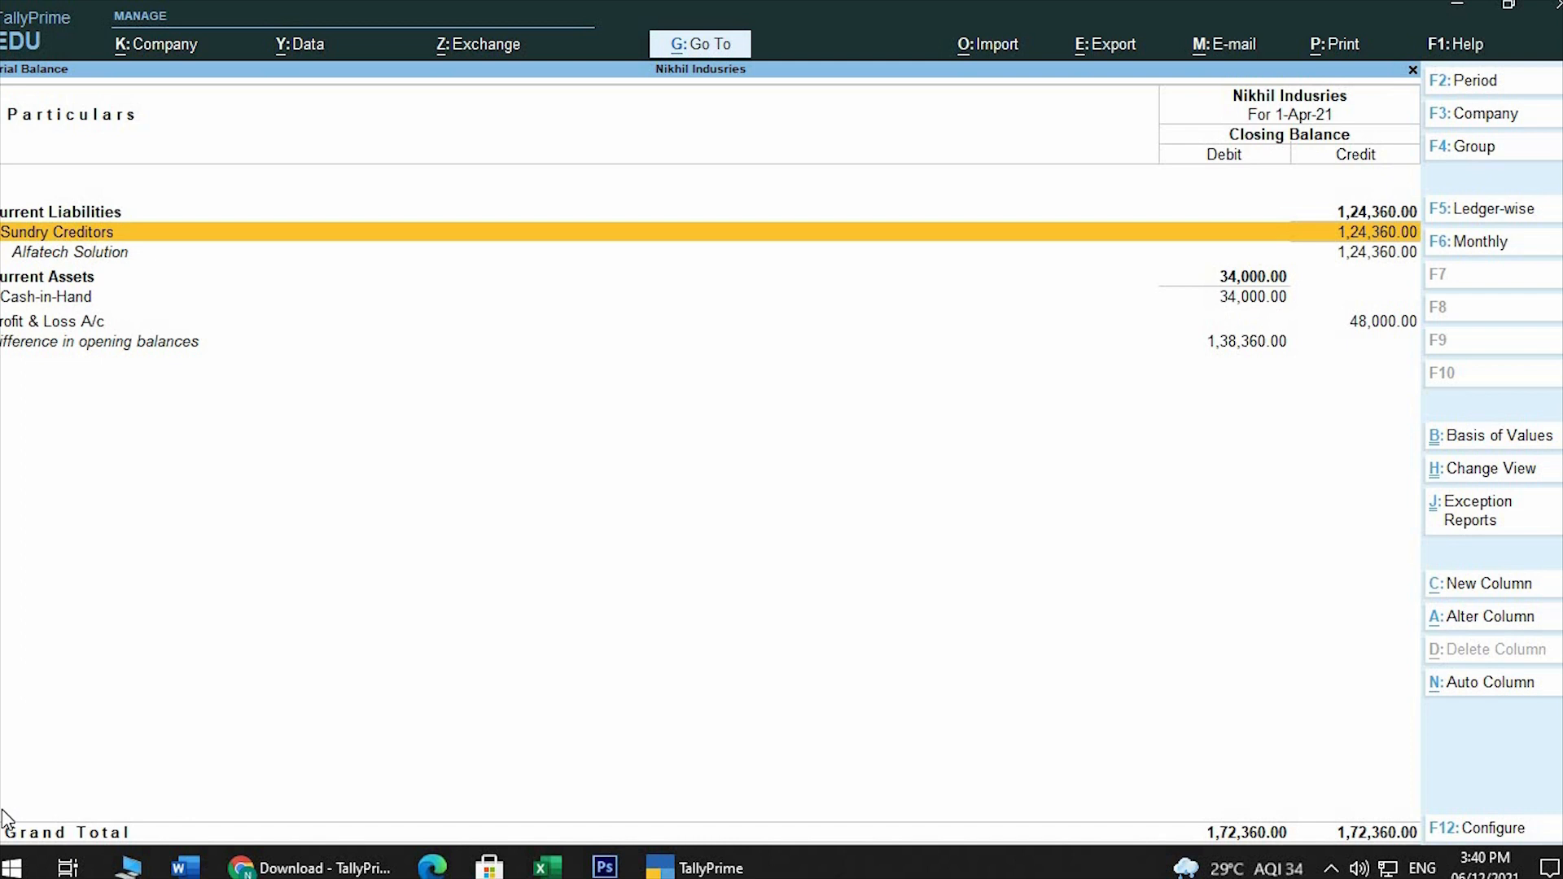
Close the Trial Balance and quit TallyPrime, confirming the exit
{"action": "key", "text": "Escape"}
{"action": "key", "text": "Escape"}
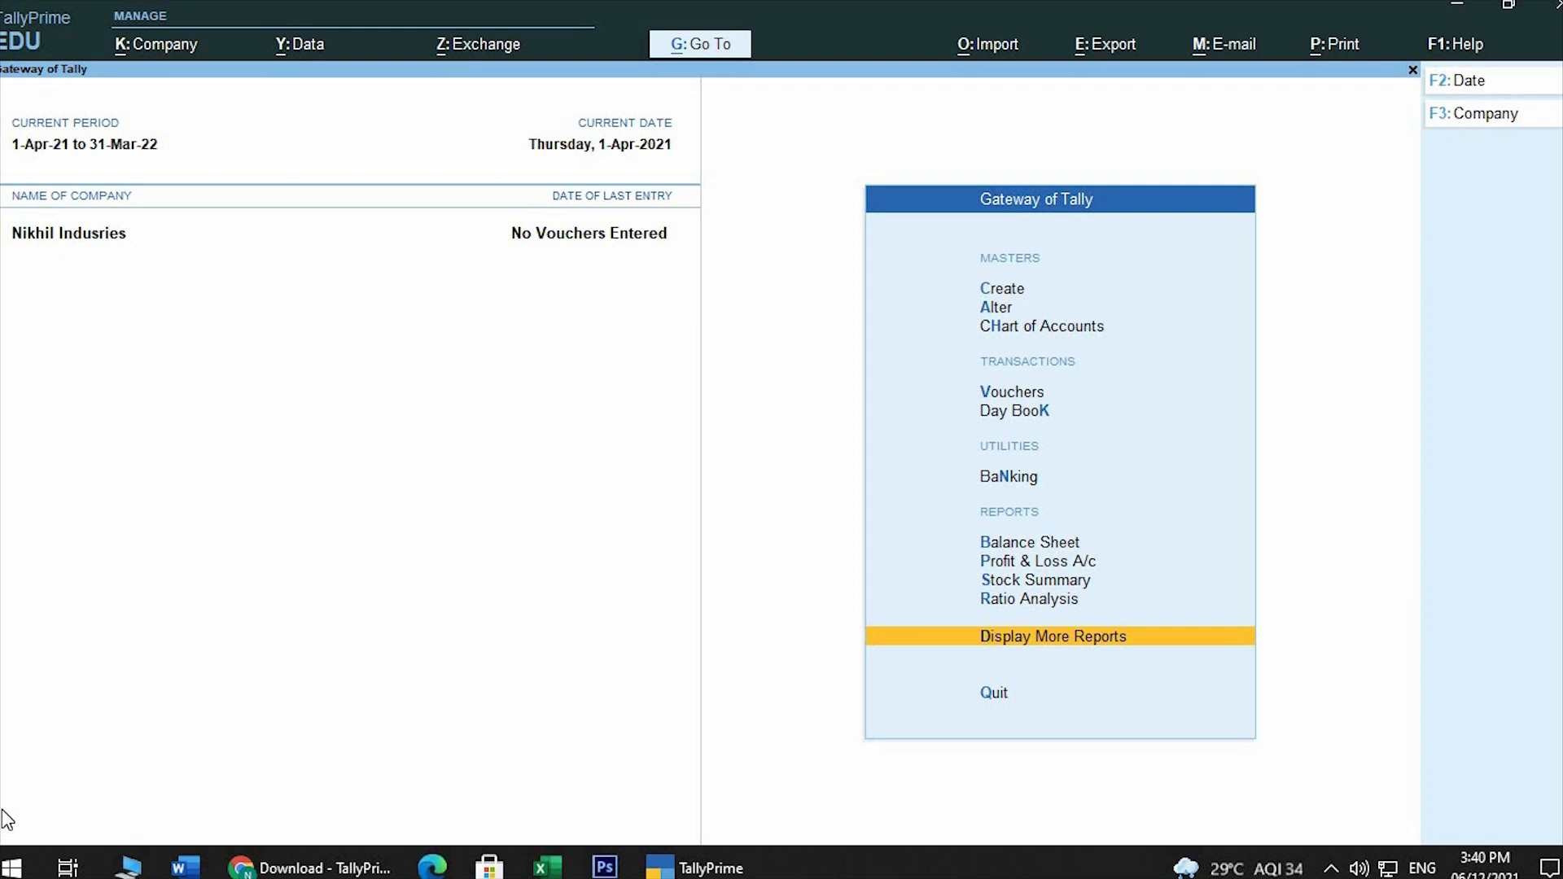
{"action": "key", "text": "Escape"}
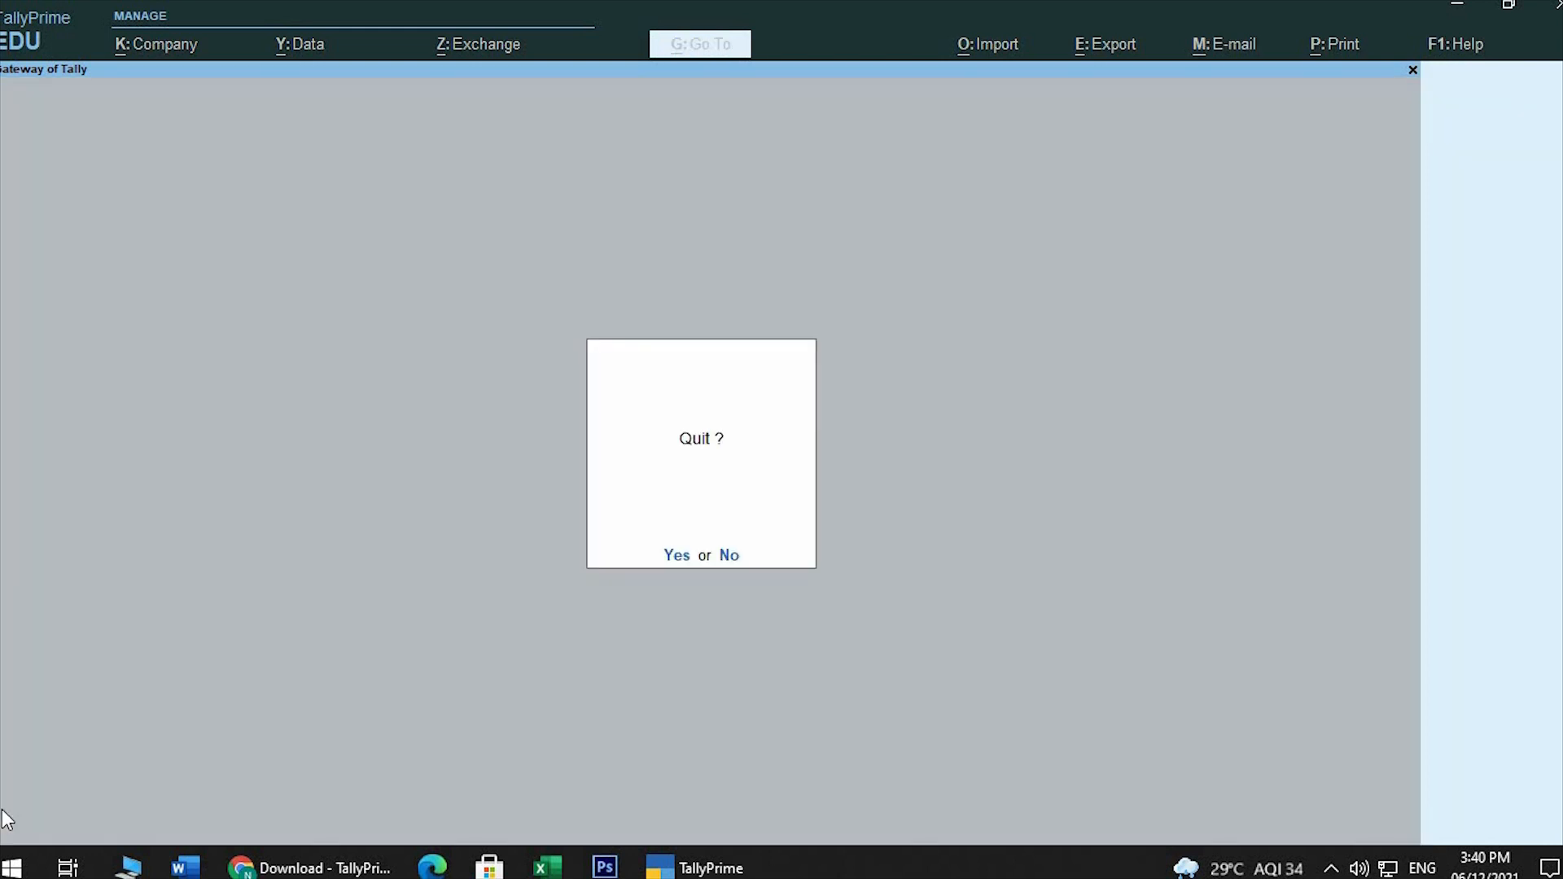
{"action": "key", "text": "y"}
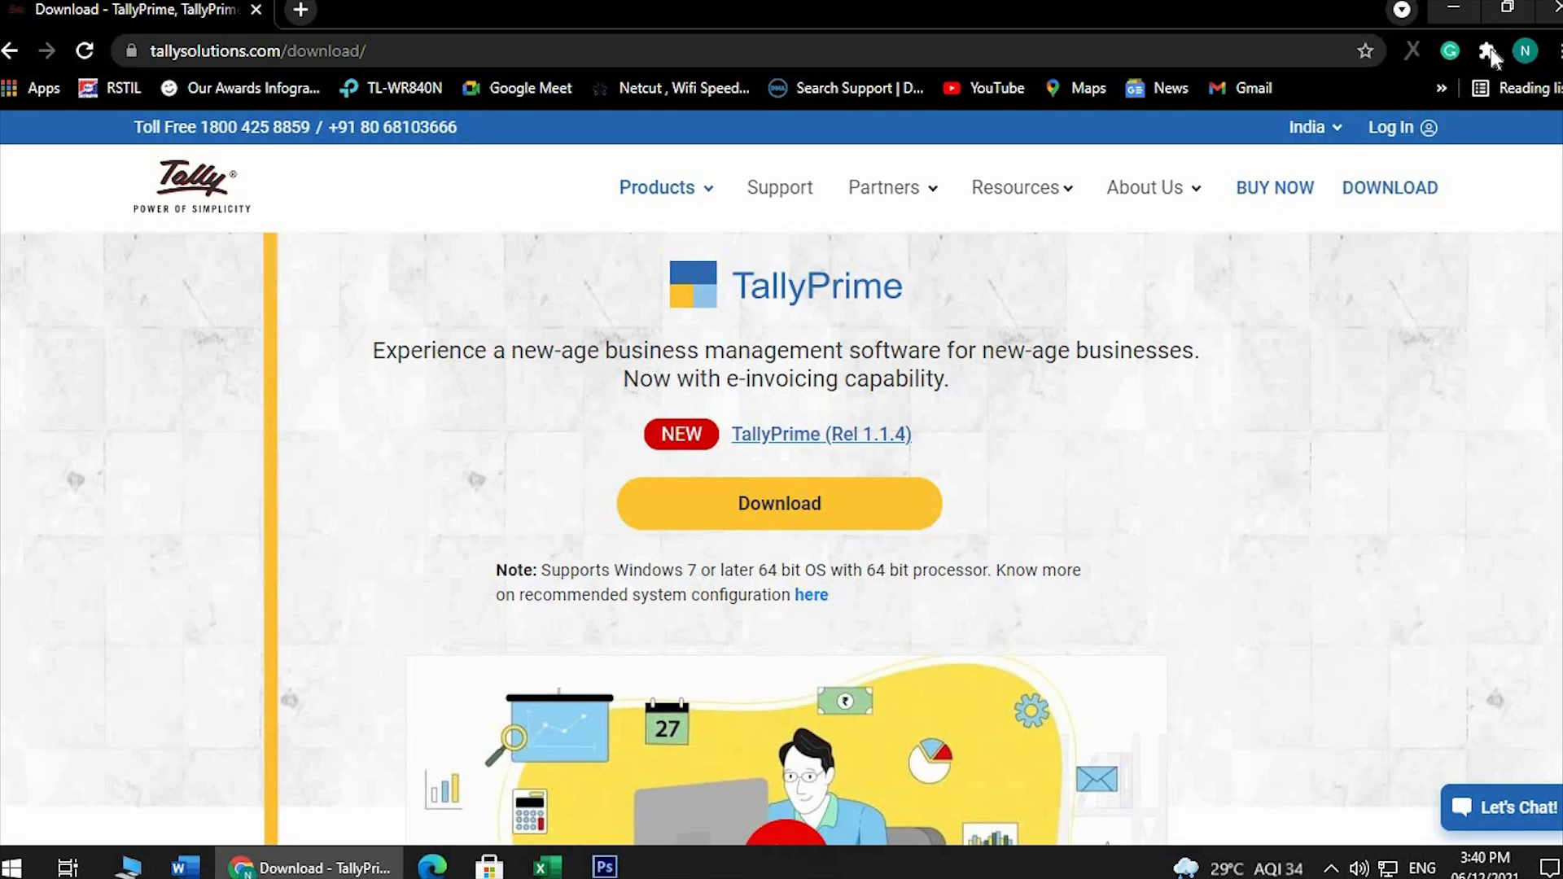